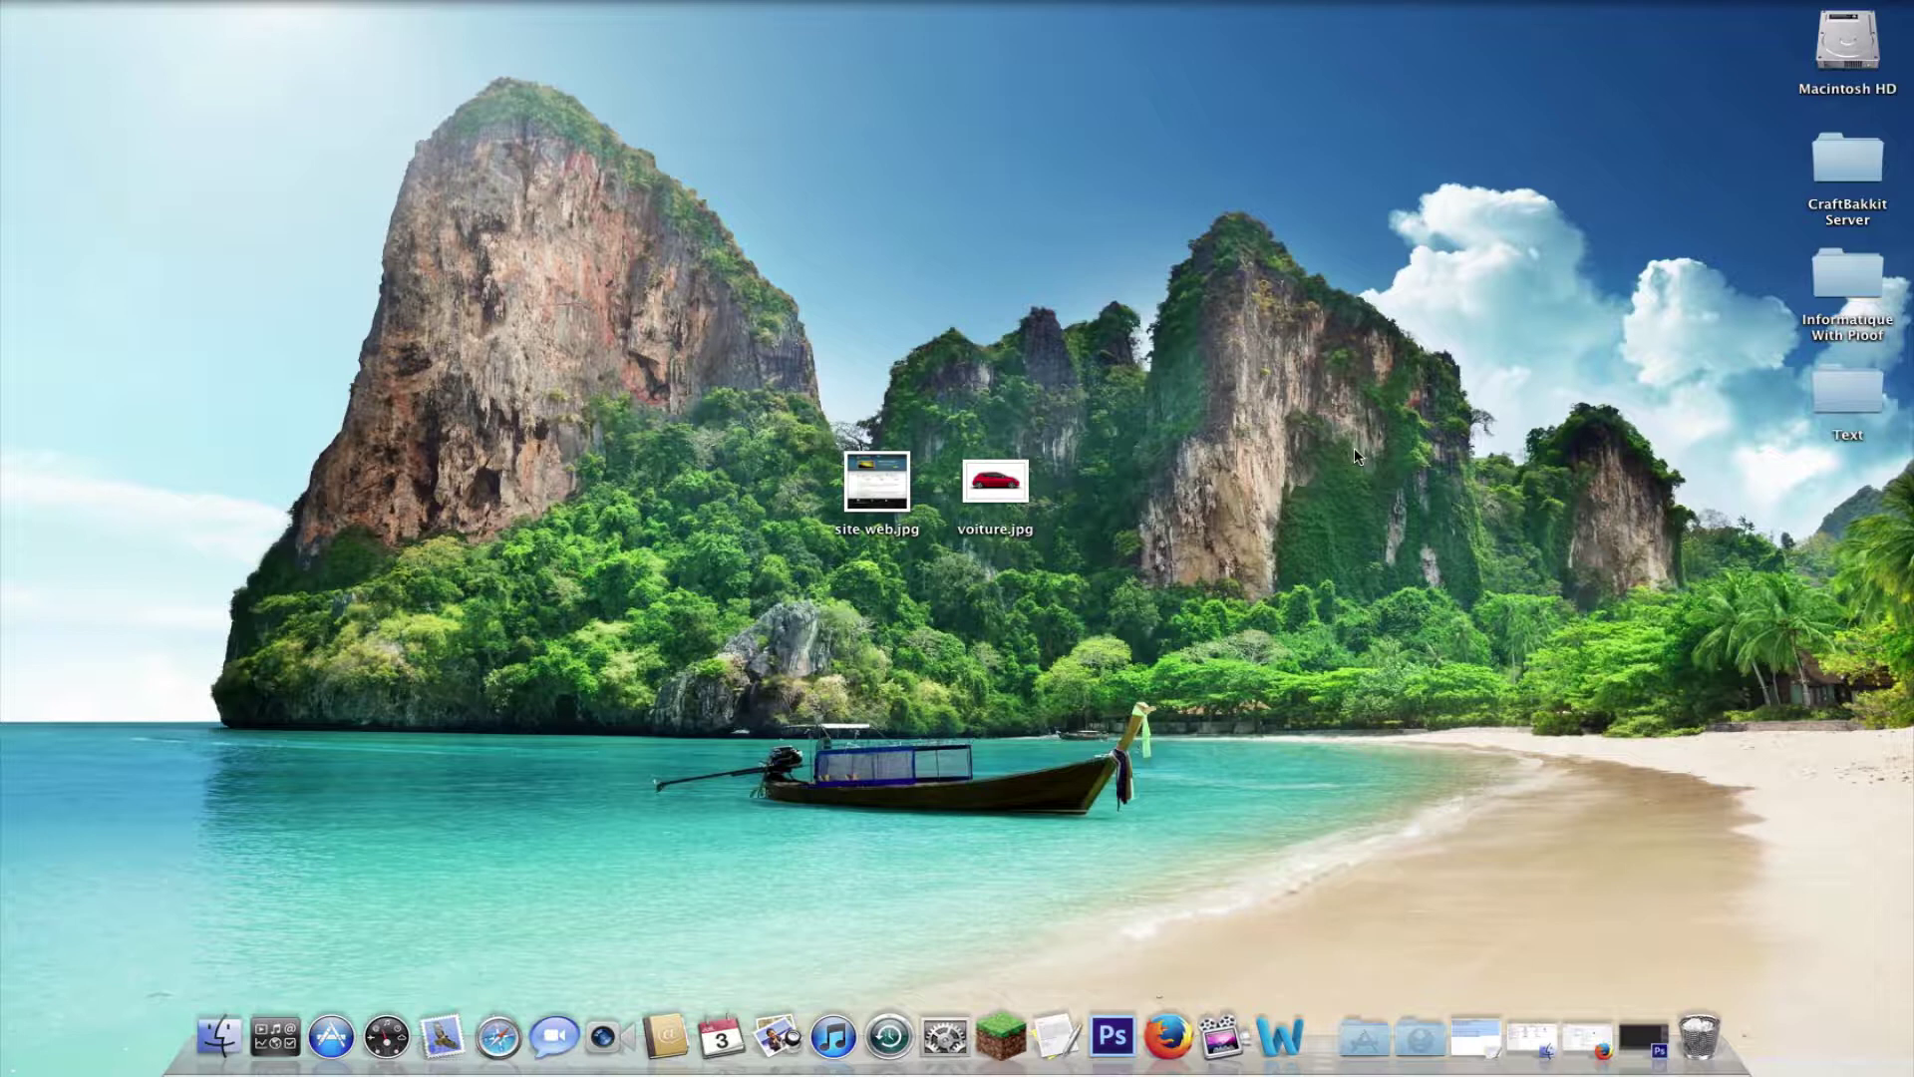
{"action": "left_click", "coordinate": [997, 481]}
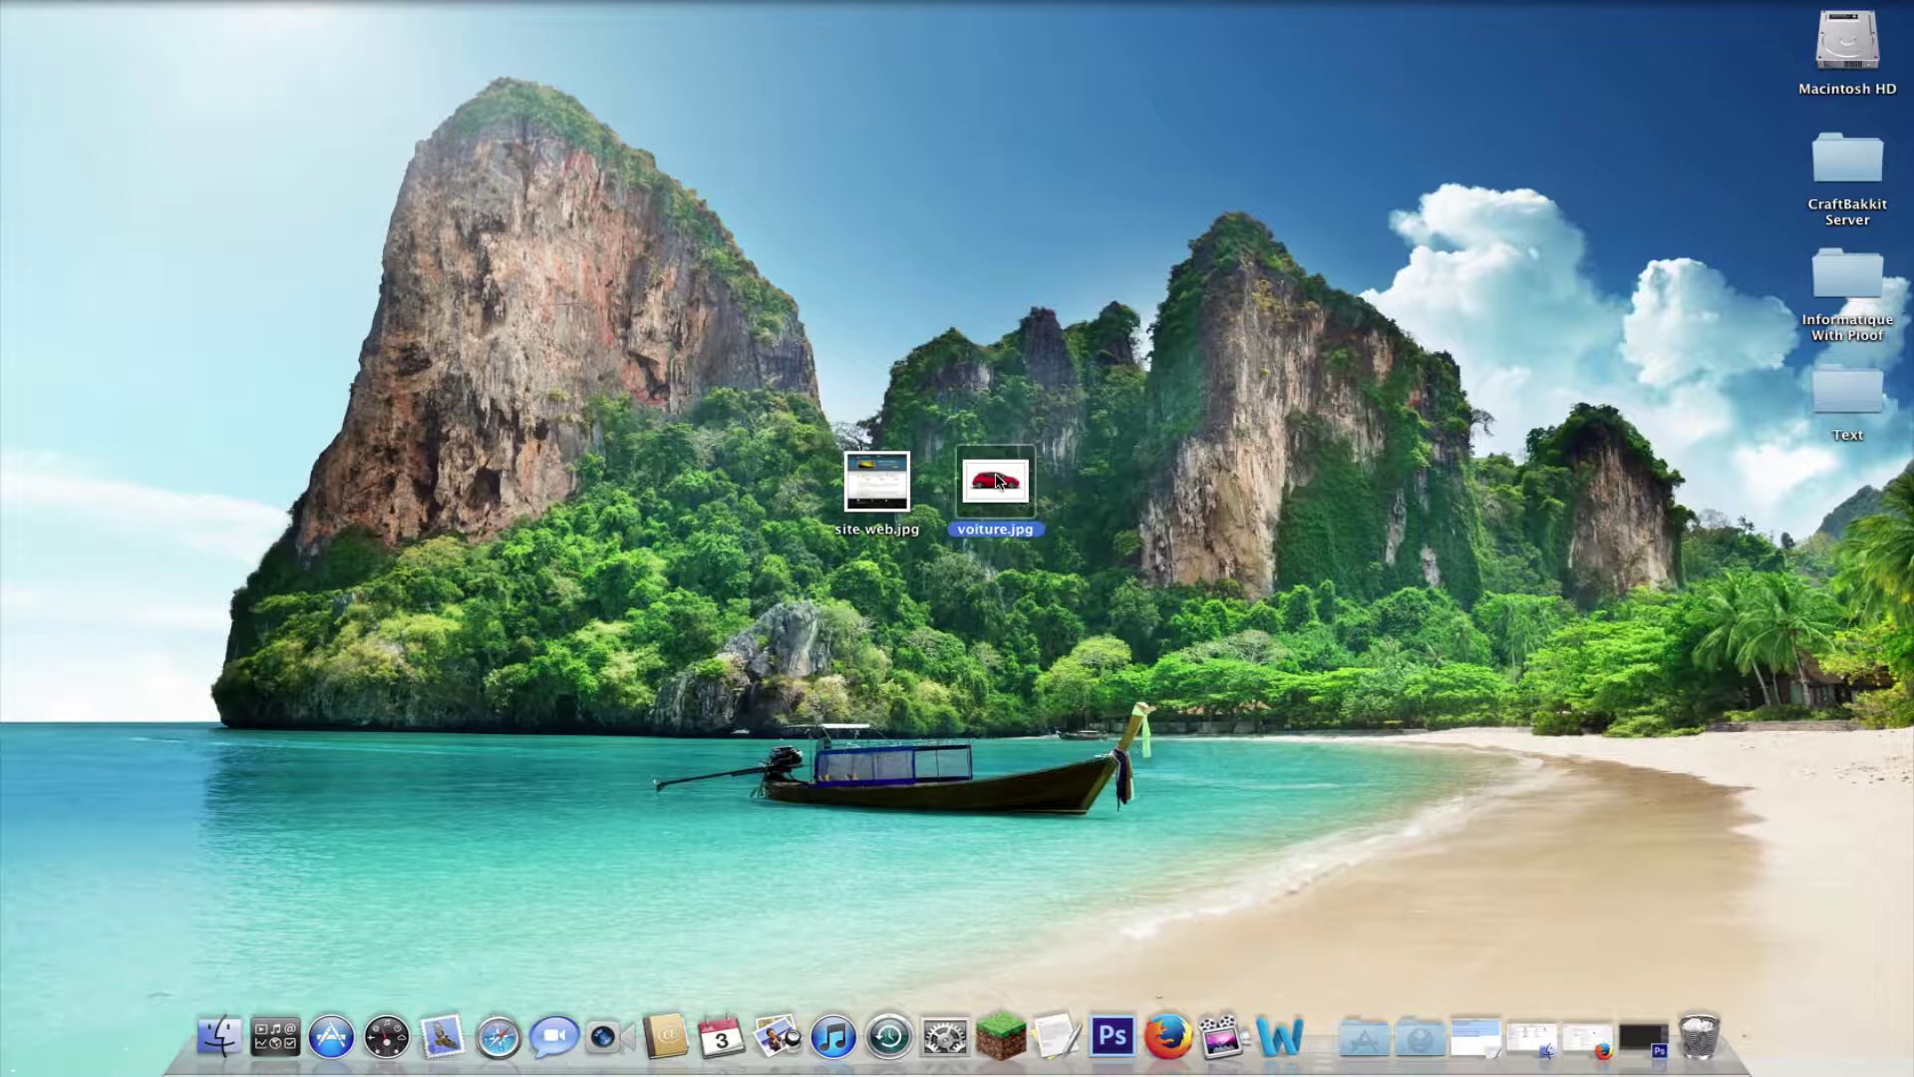
{"action": "left_click_drag", "start_coordinate": [987, 399], "coordinate": [1066, 568]}
{"action": "left_click_drag", "start_coordinate": [769, 421], "coordinate": [941, 578]}
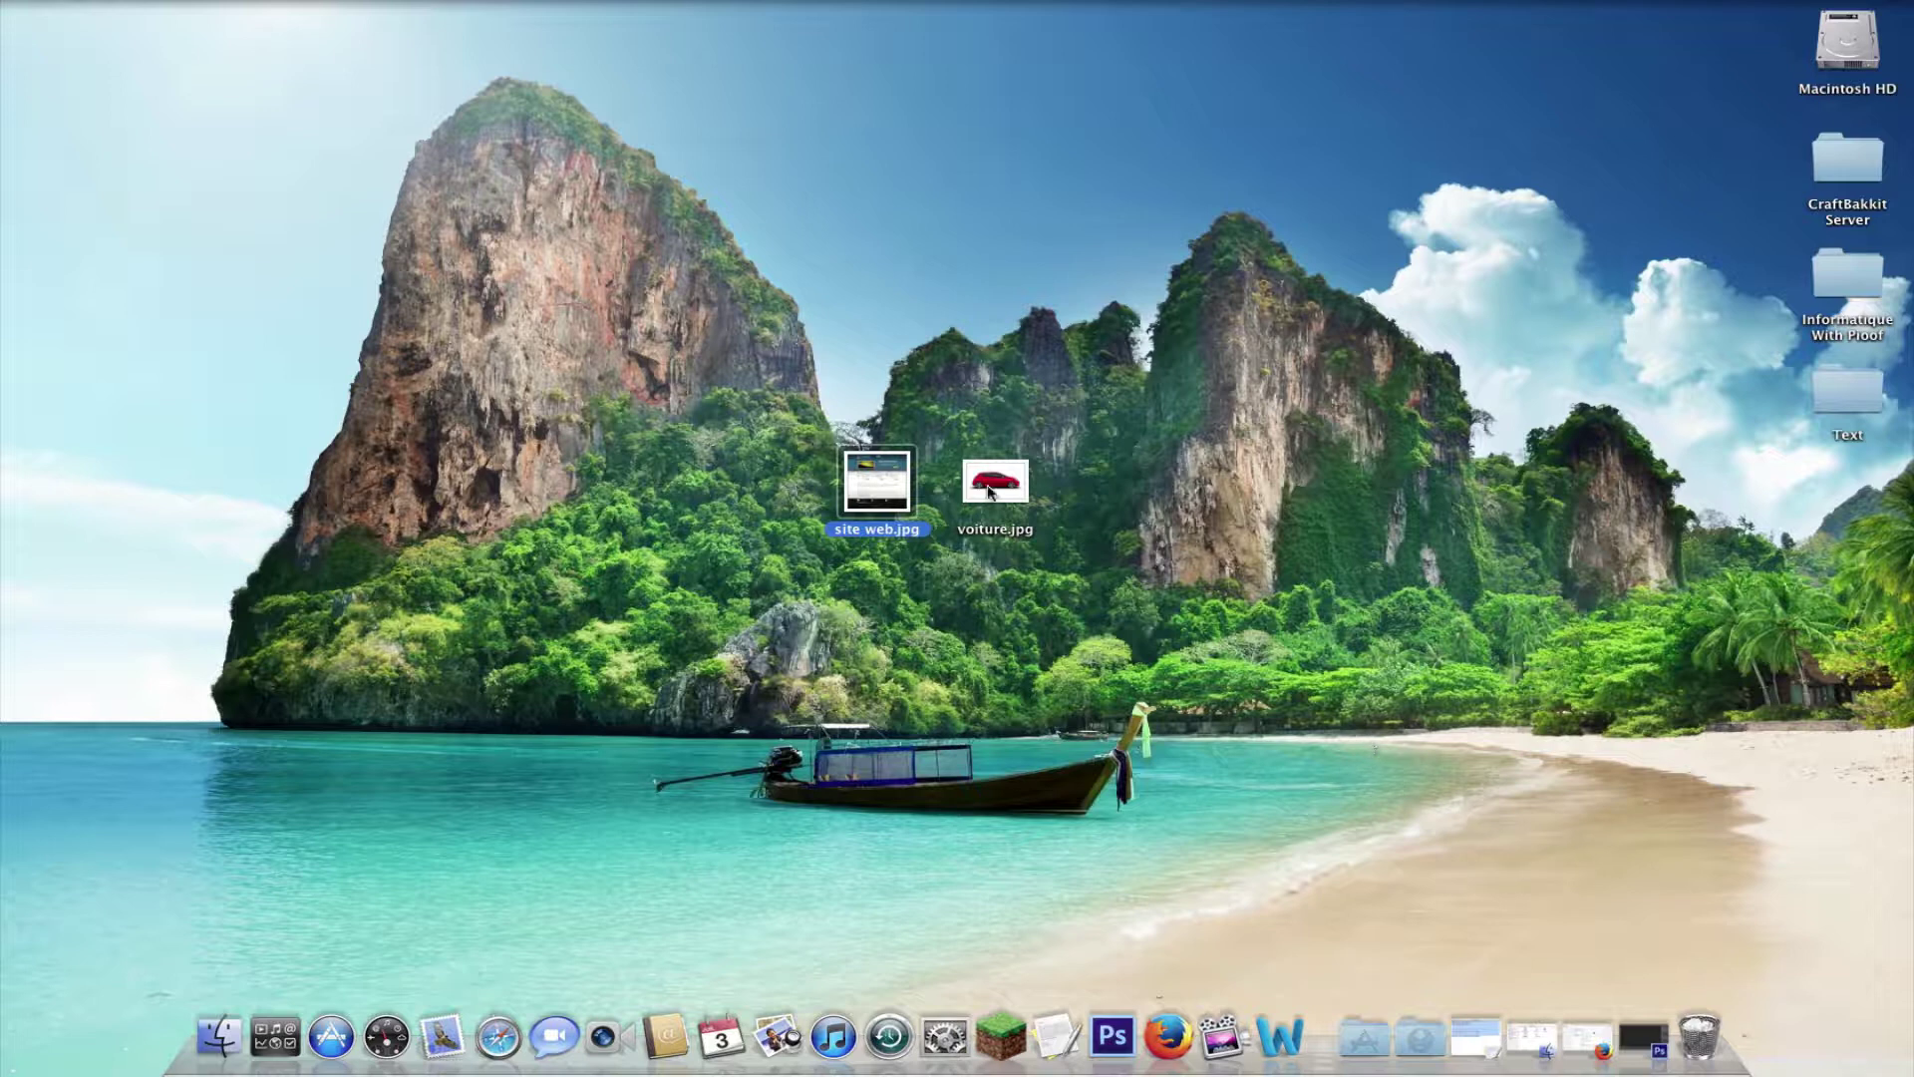
Step: Switch to Photoshop and open voiture.jpg from the Bureau folder
{"action": "left_click", "coordinate": [1657, 1044]}
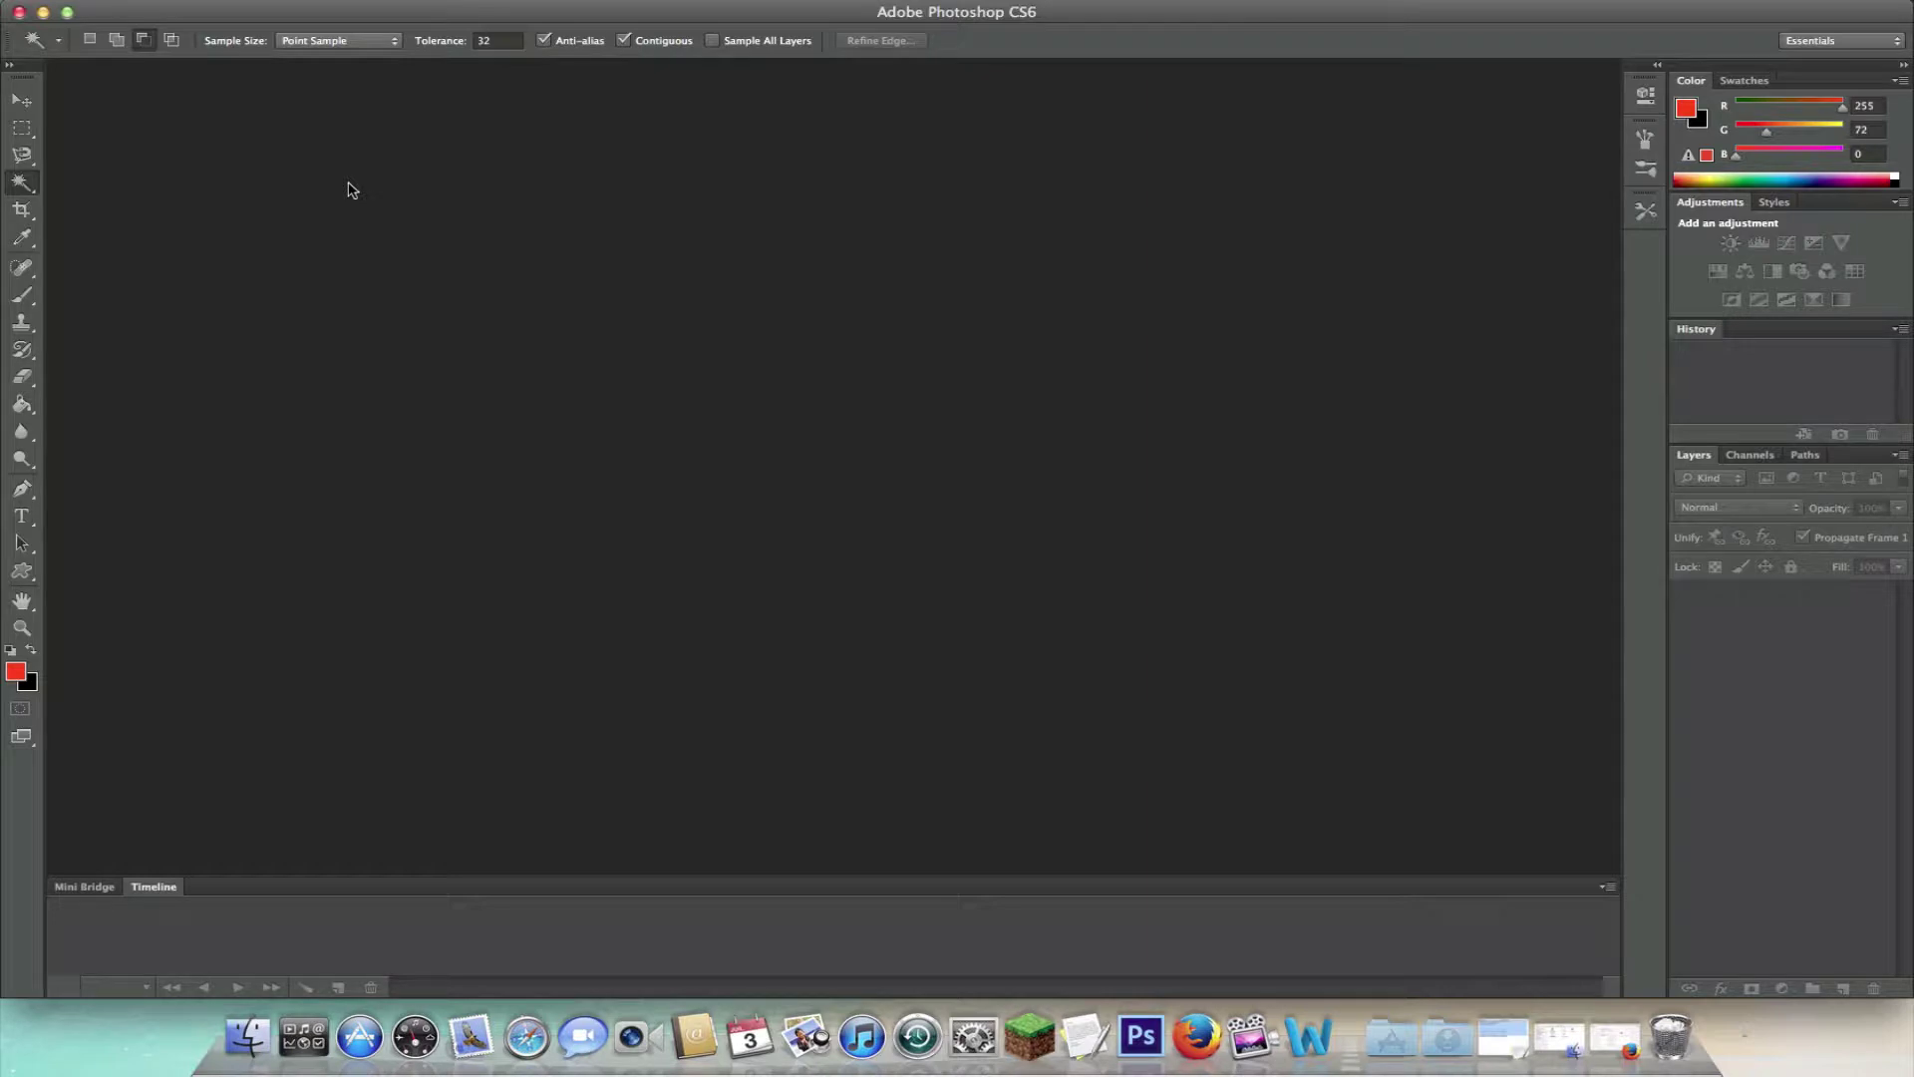
{"action": "key", "text": "super+o"}
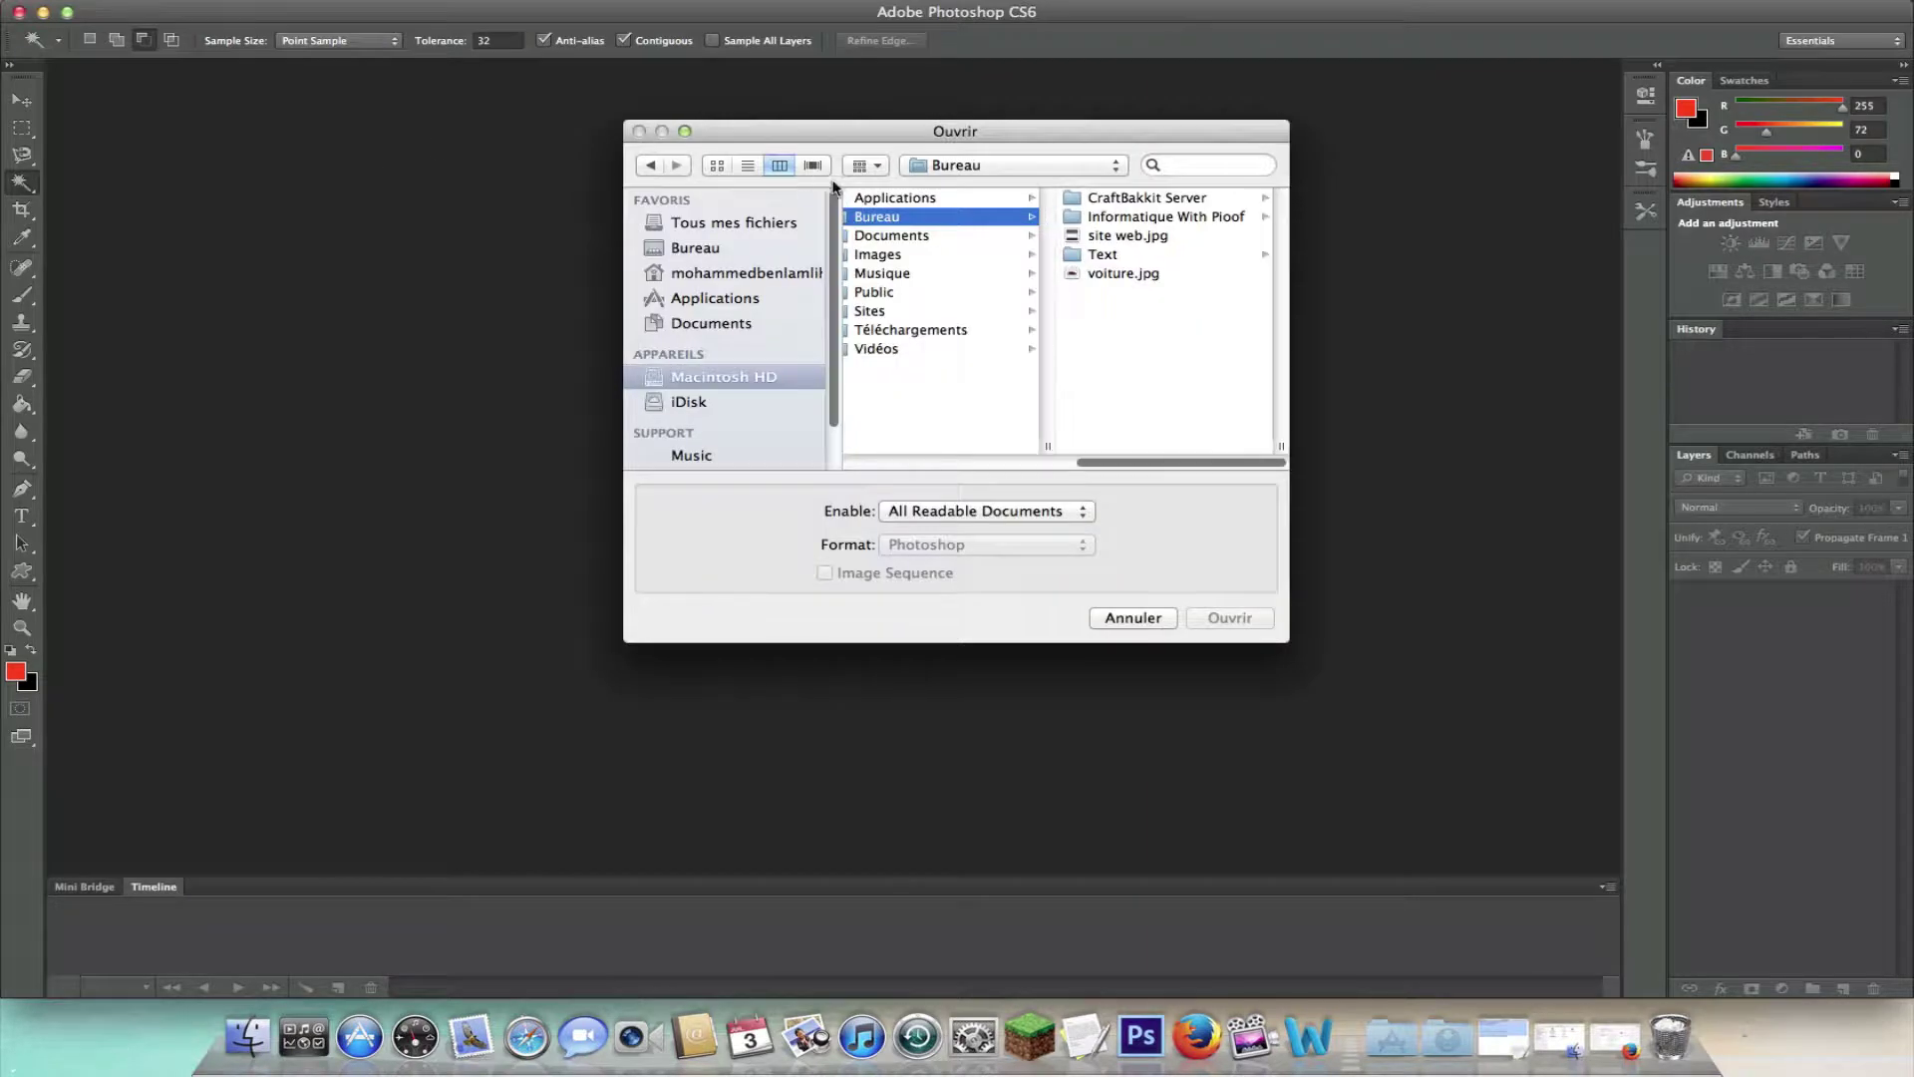
{"action": "double_click", "coordinate": [1124, 273]}
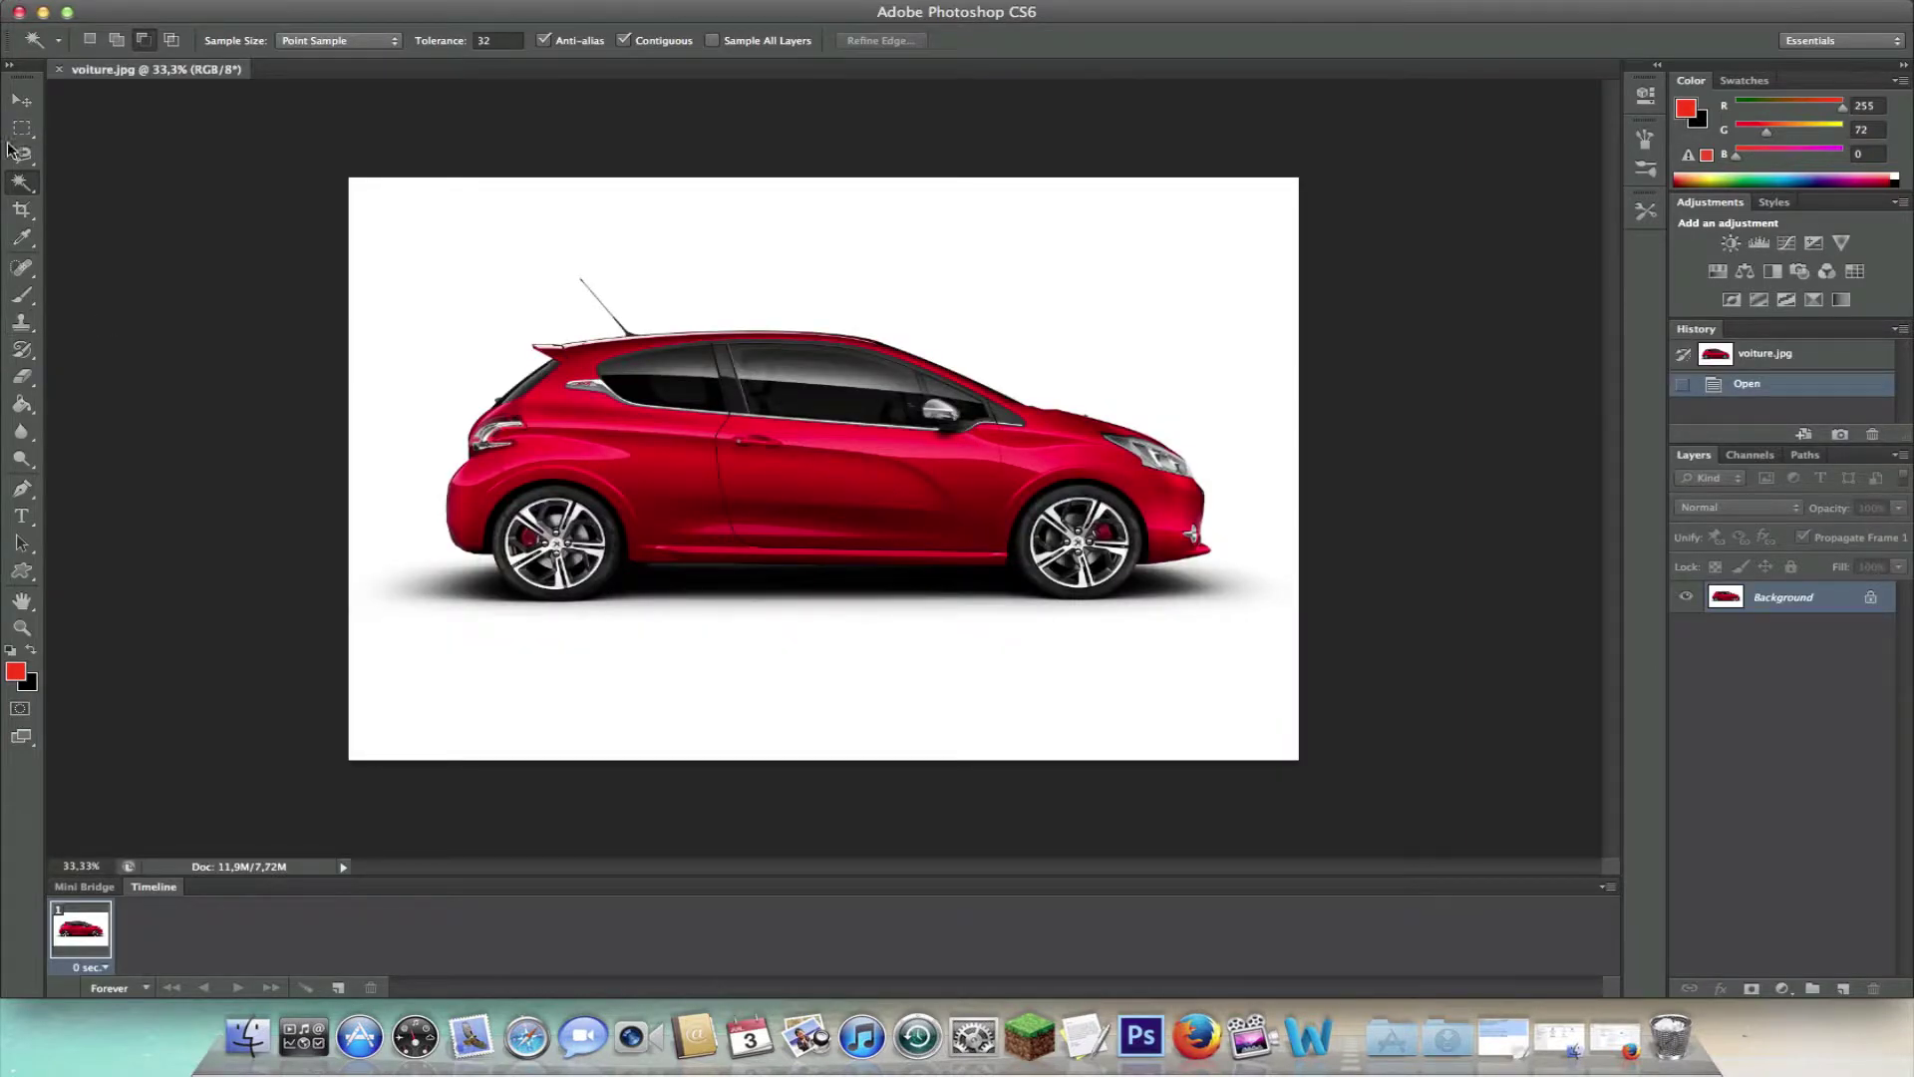
{"action": "left_click", "coordinate": [24, 101]}
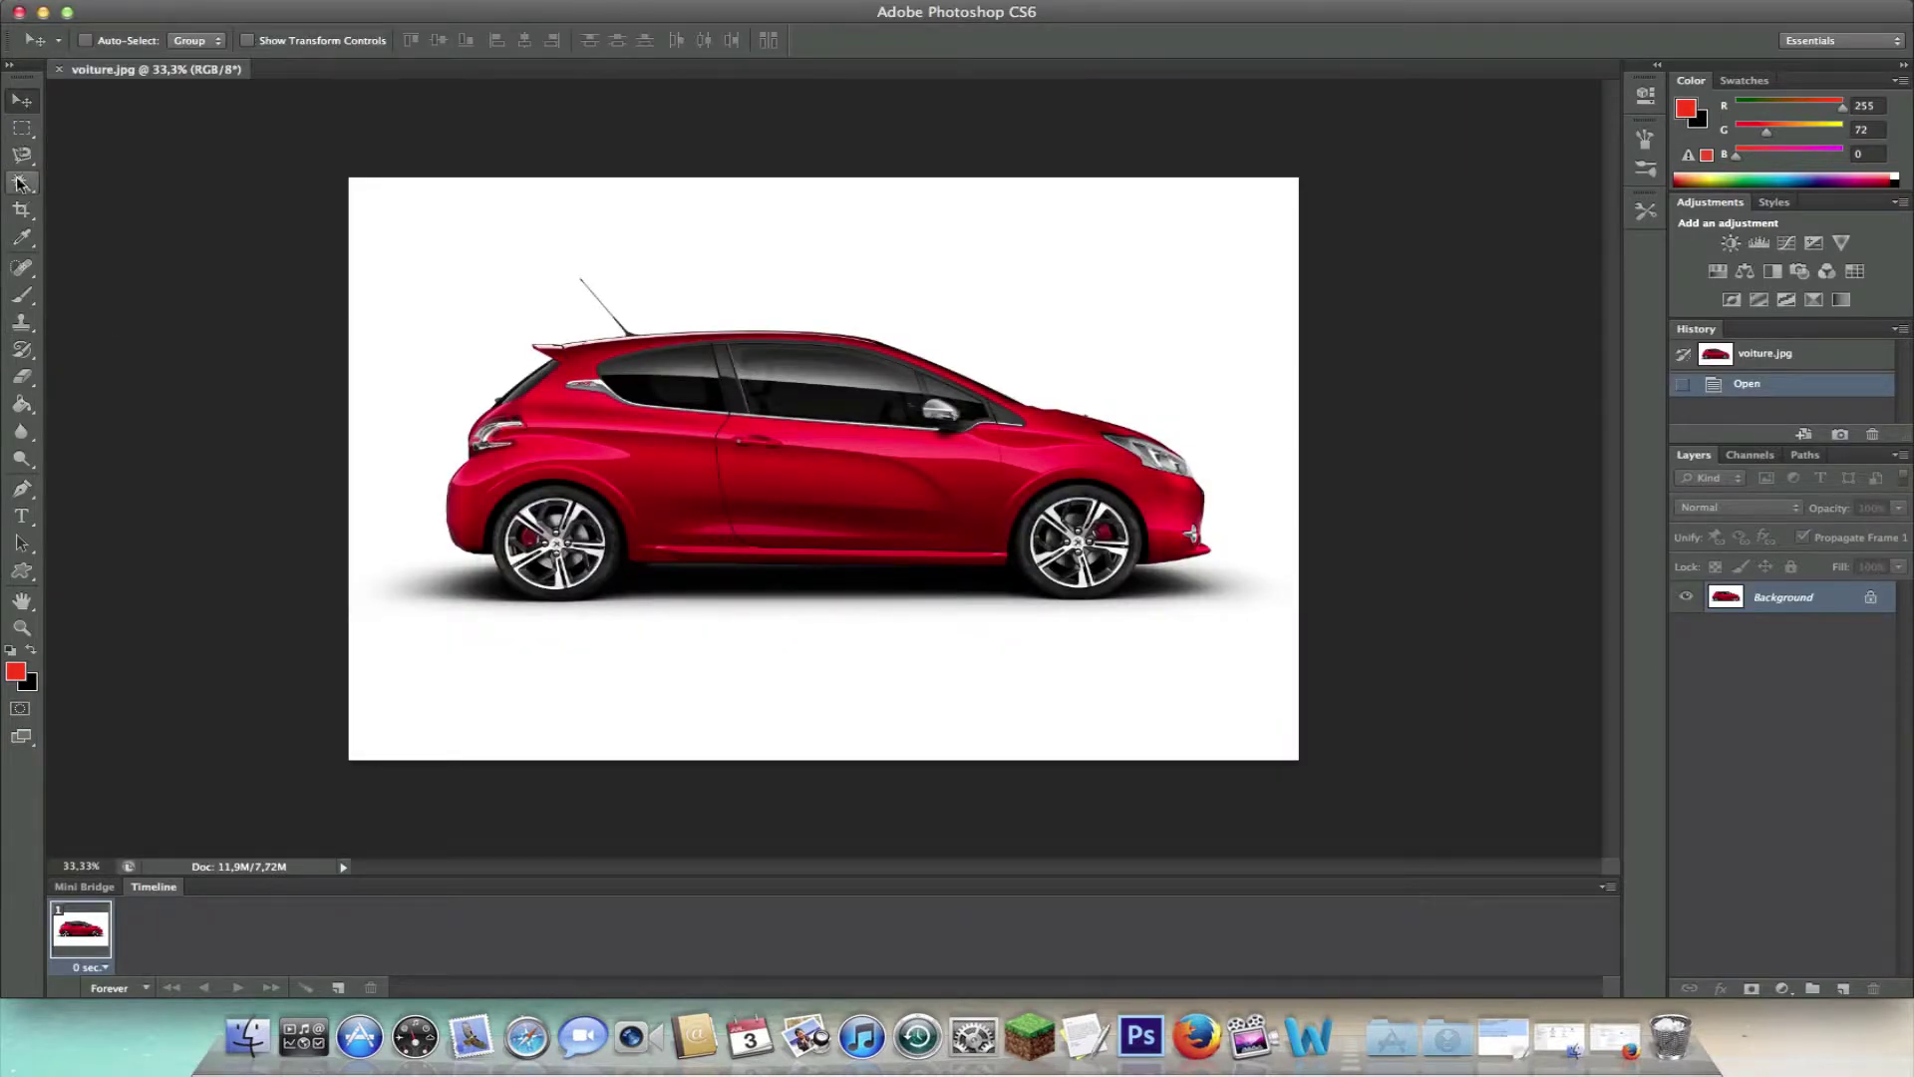
{"action": "left_click", "coordinate": [20, 212]}
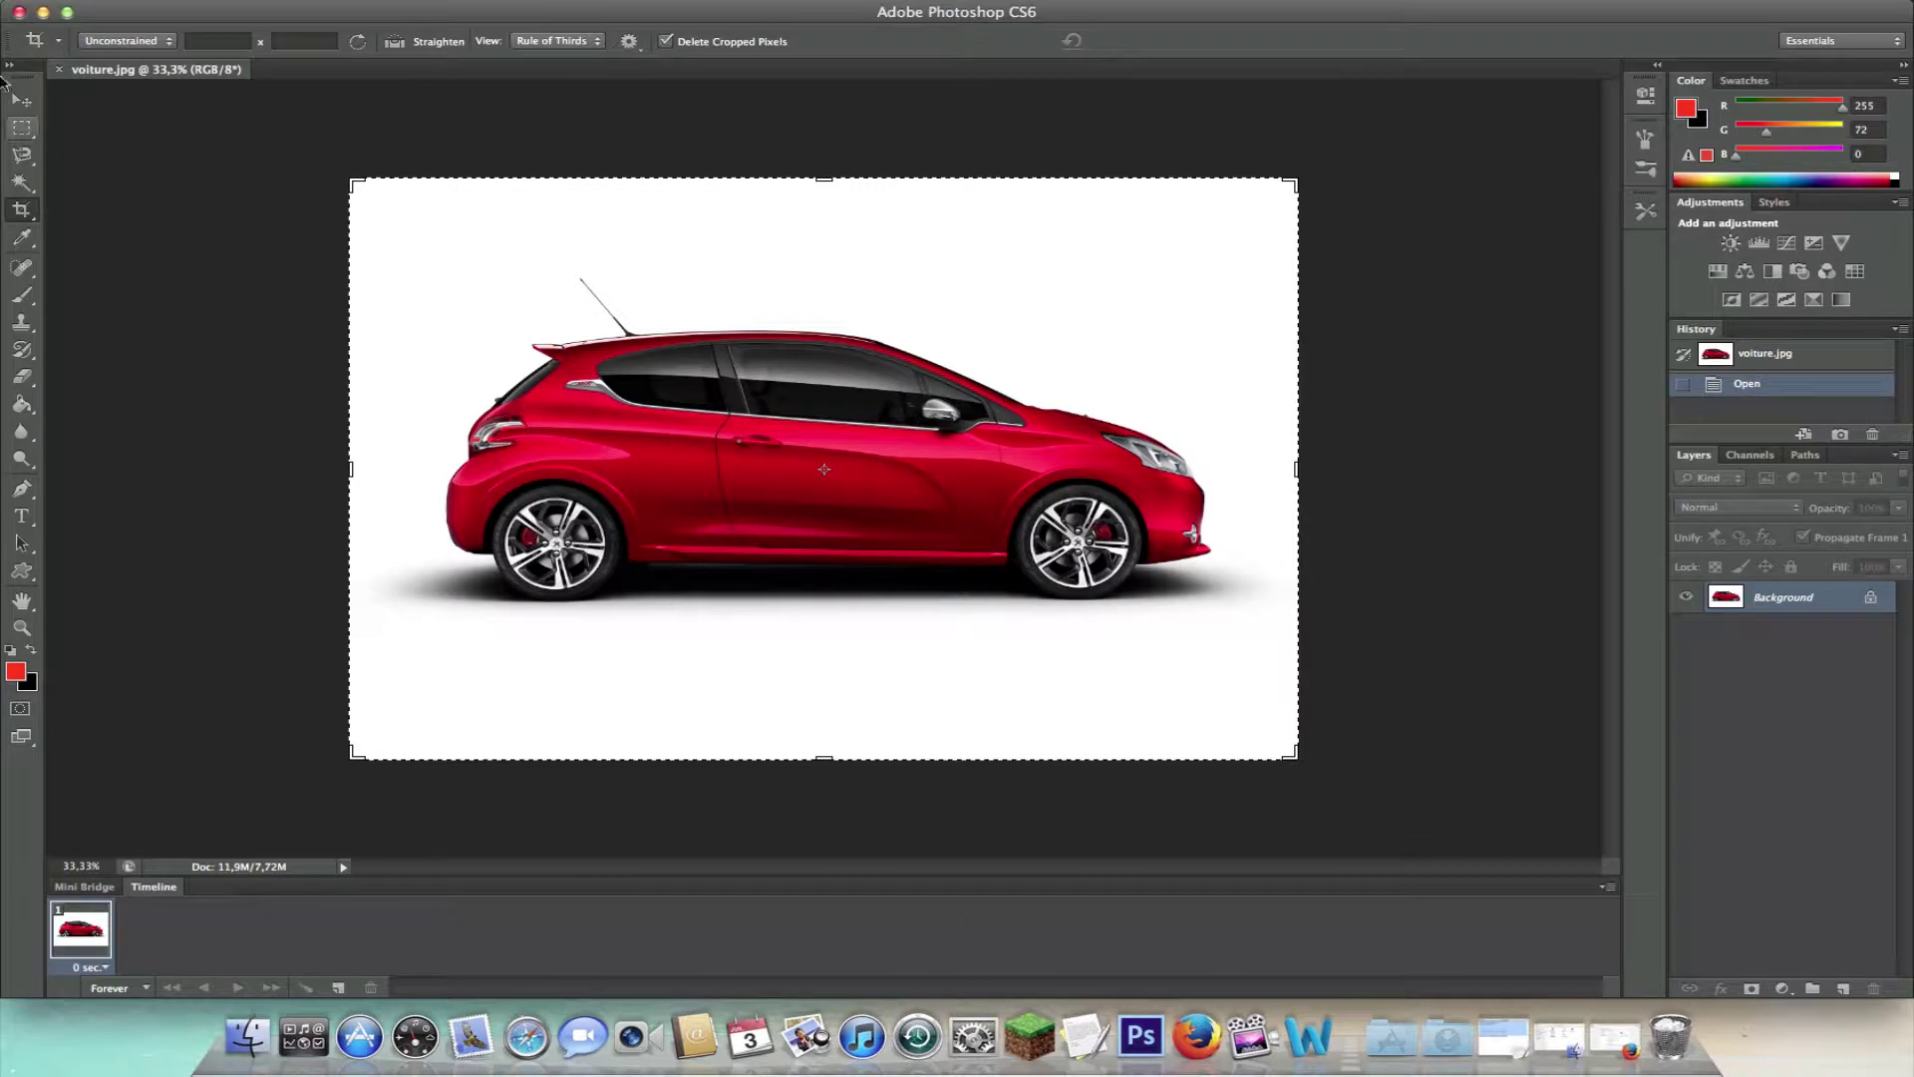
{"action": "left_click", "coordinate": [22, 211]}
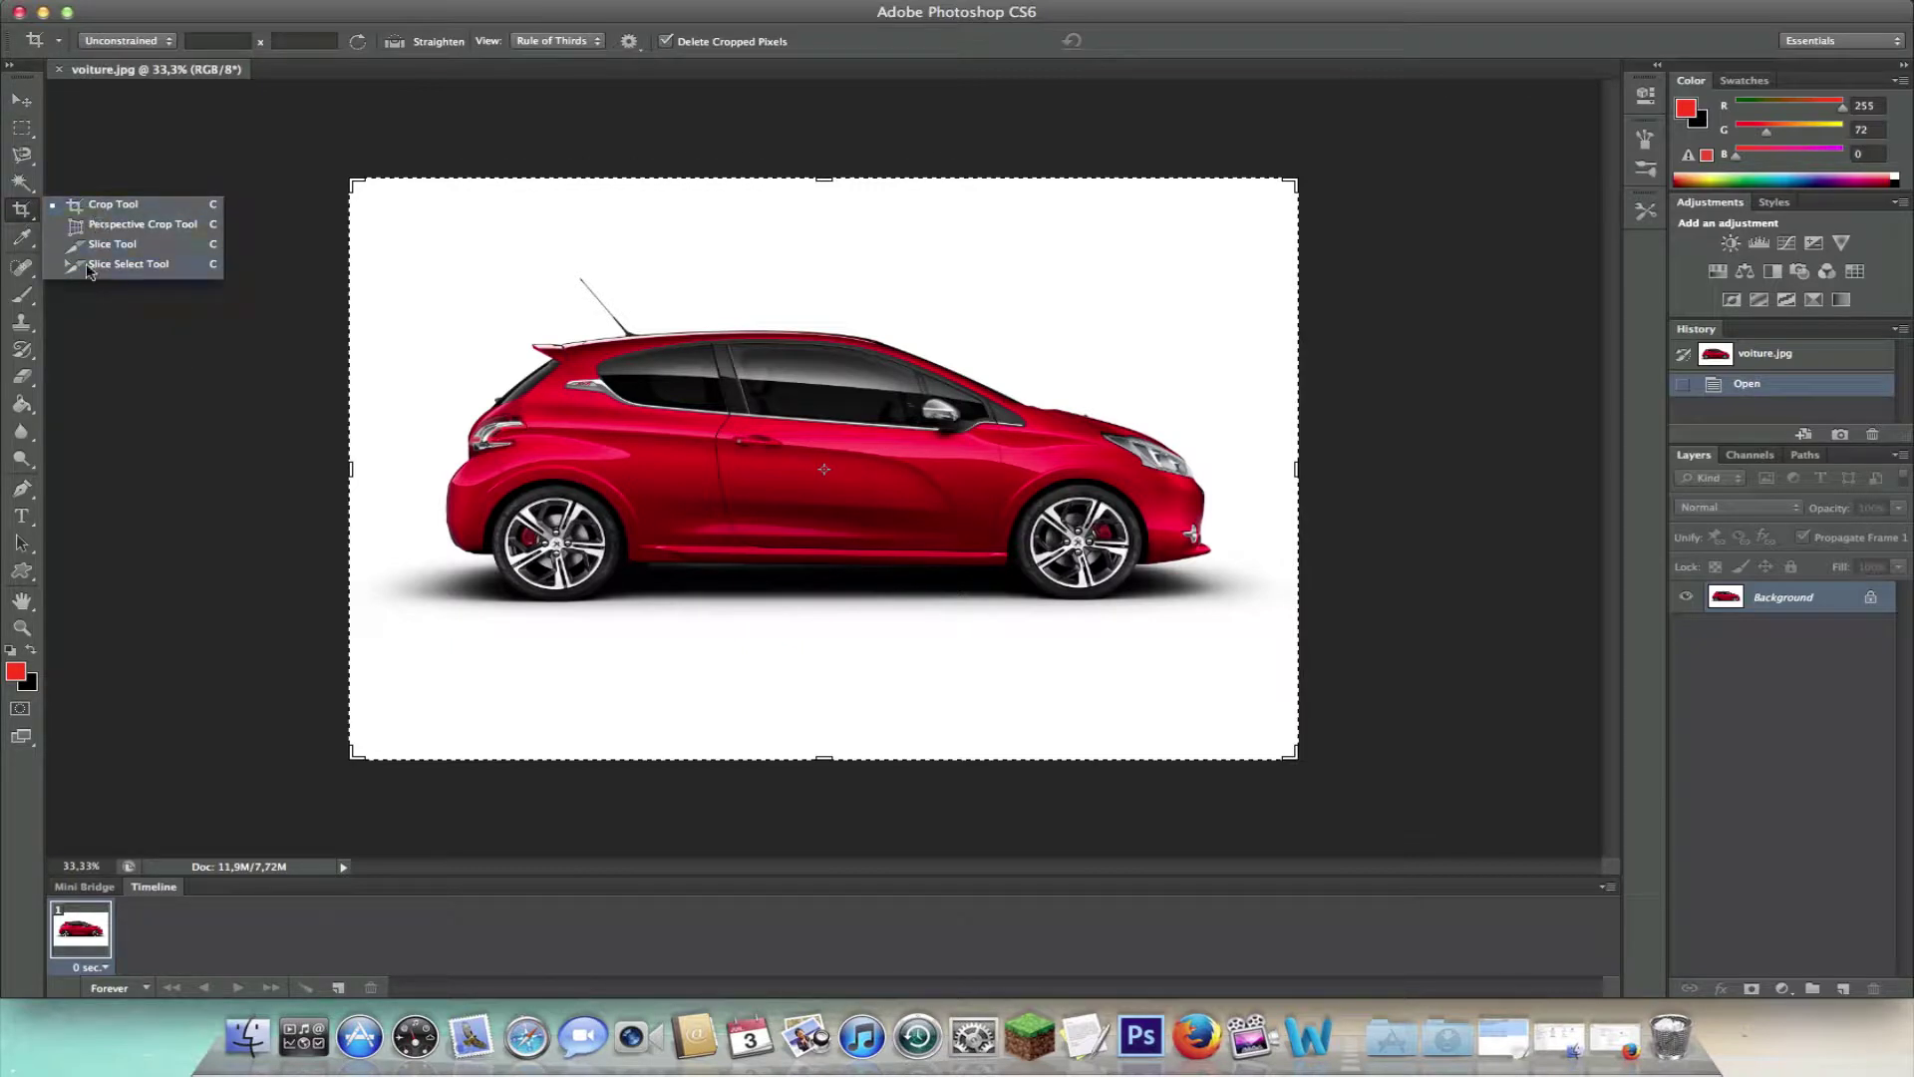
{"action": "left_click", "coordinate": [22, 237]}
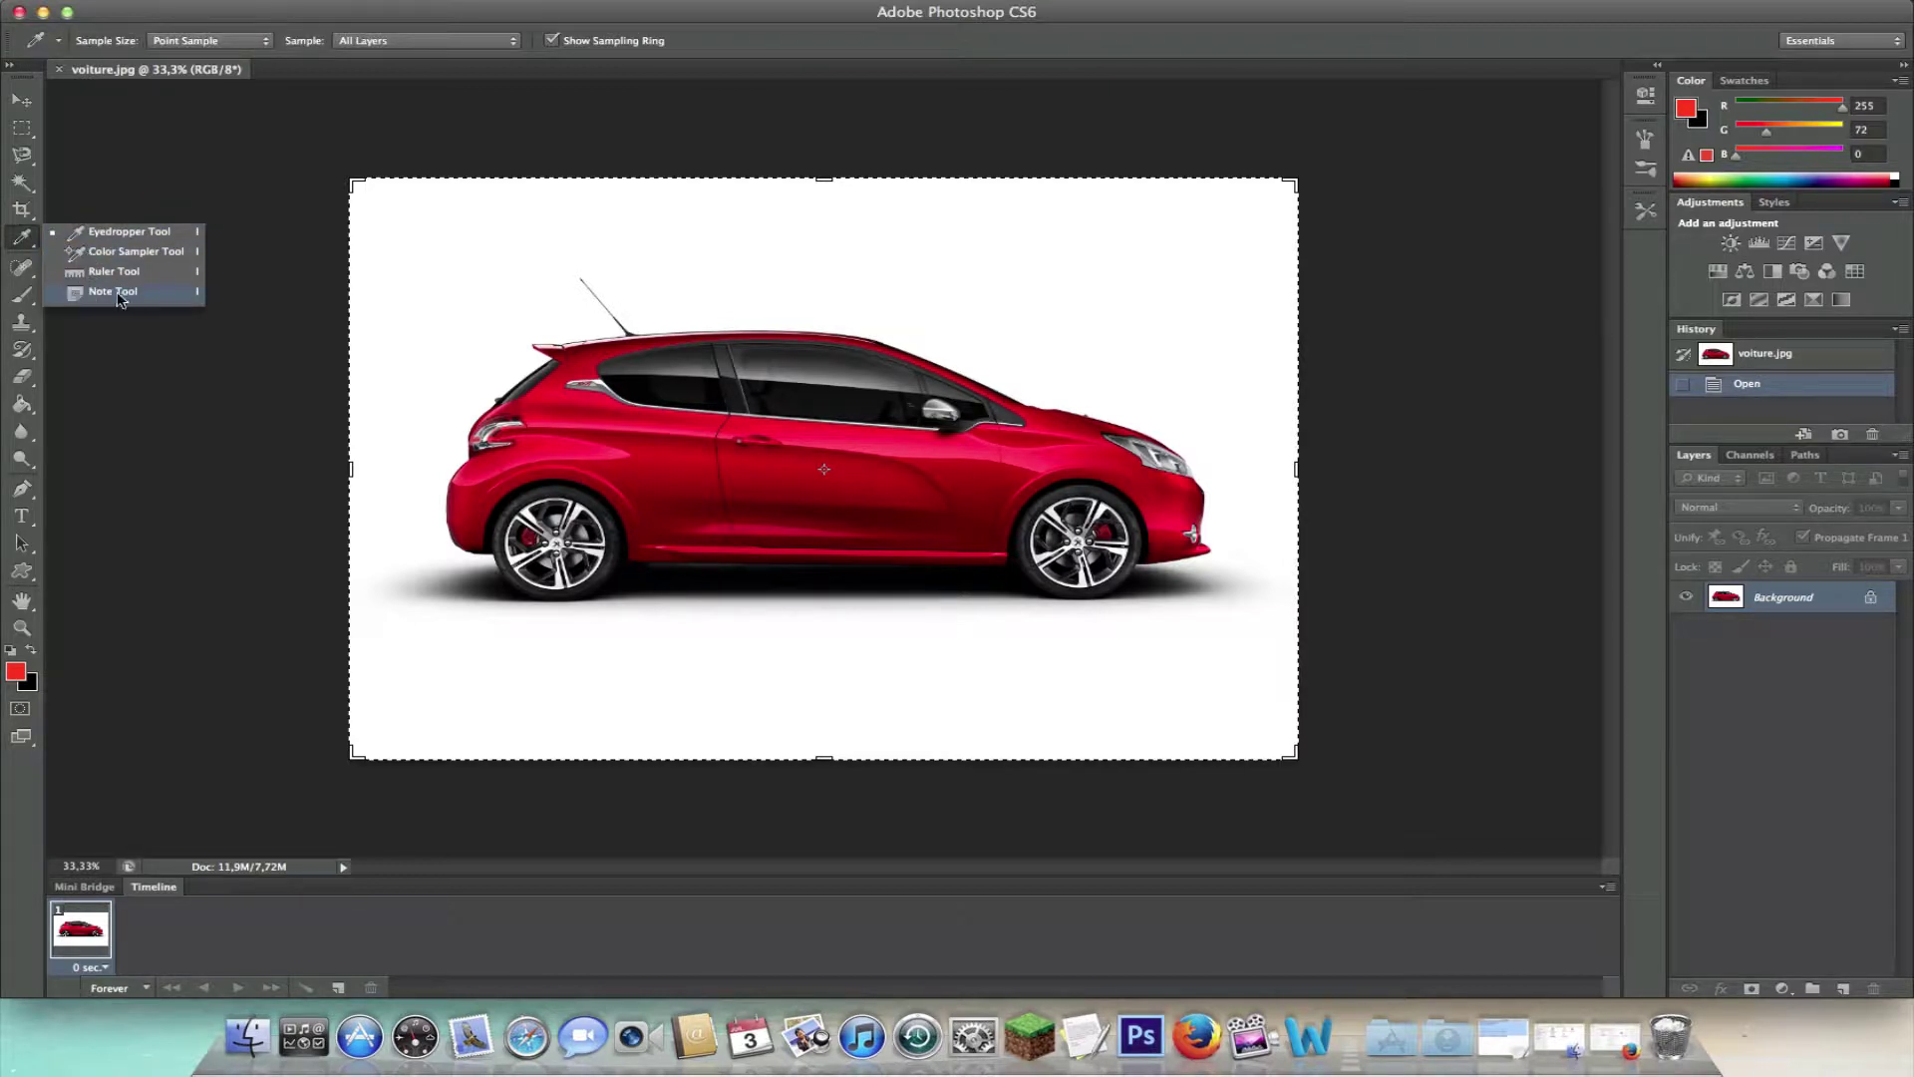
{"action": "left_click", "coordinate": [76, 232]}
Step: Crop the image closely around the red car on all four sides, and revert it to the opened state
{"action": "left_click", "coordinate": [22, 209]}
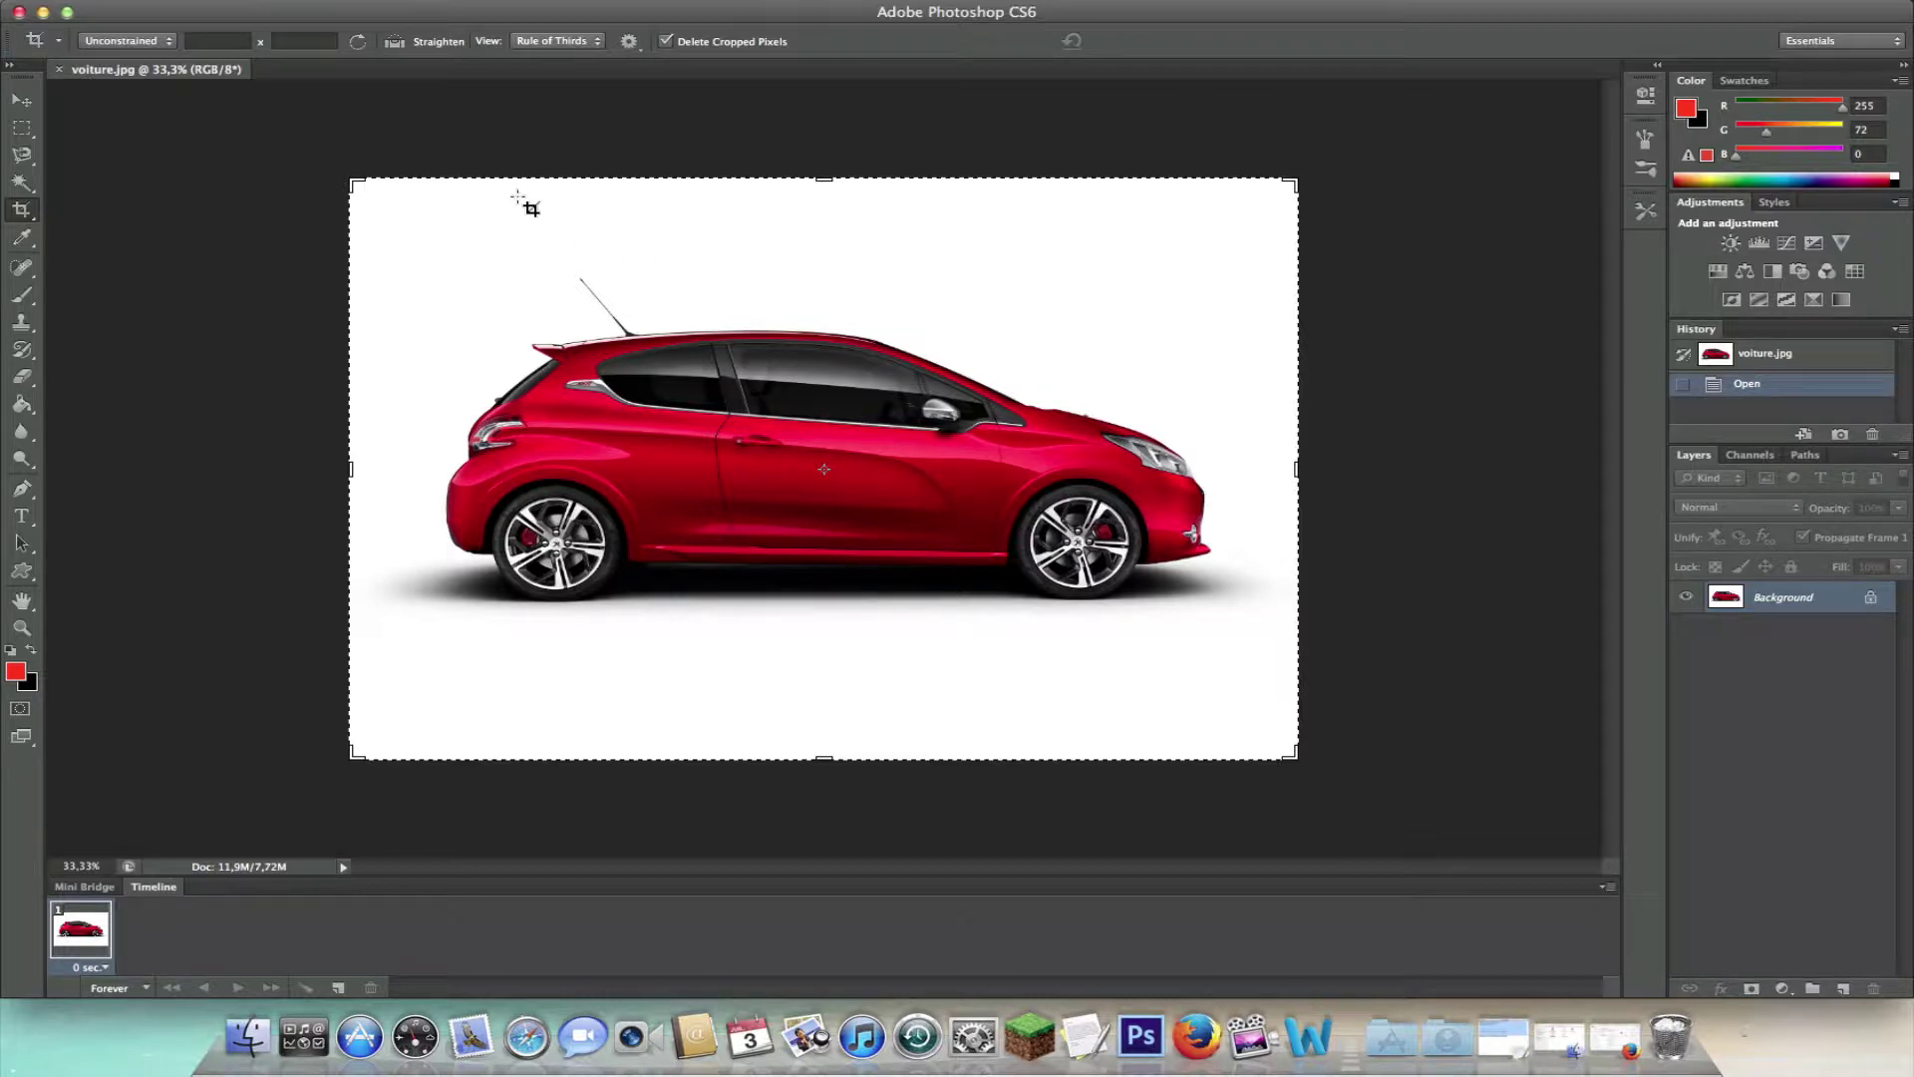
{"action": "left_click_drag", "start_coordinate": [824, 177], "coordinate": [824, 225]}
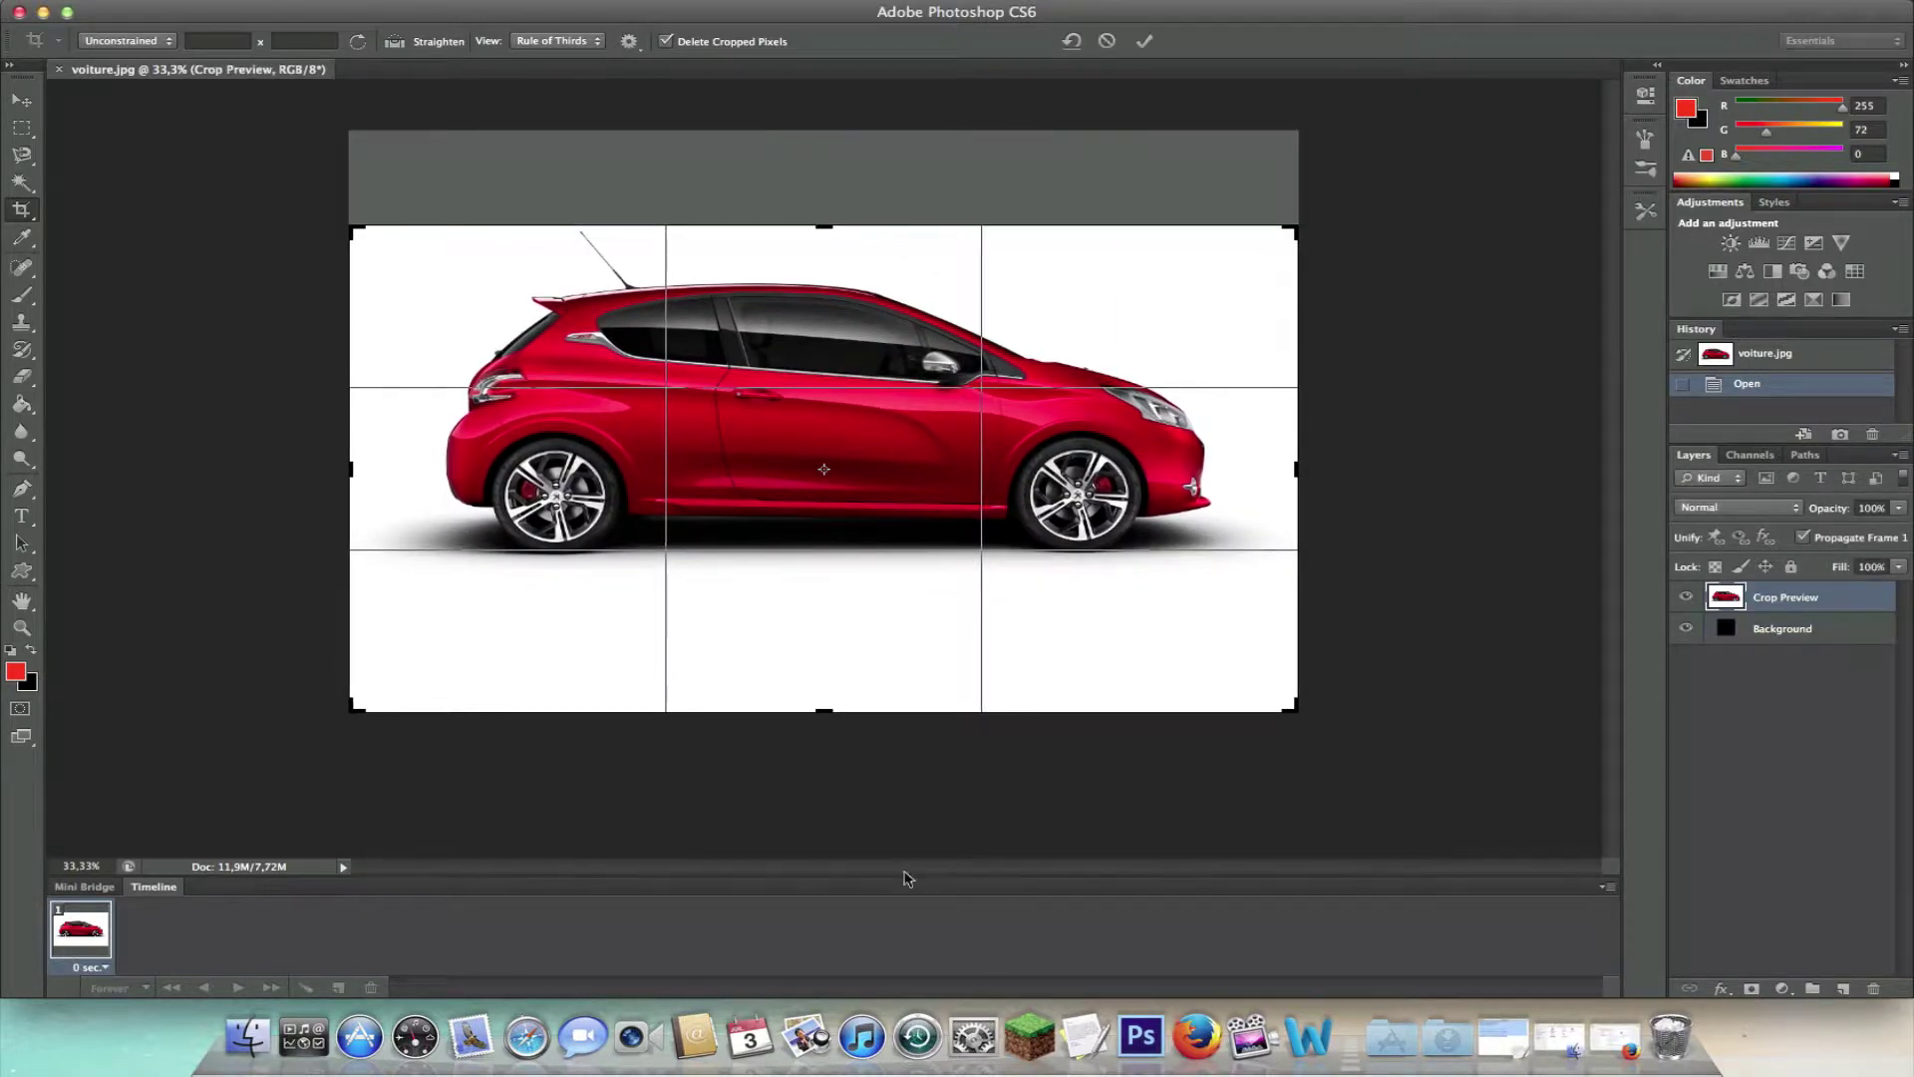
{"action": "left_click_drag", "start_coordinate": [824, 709], "coordinate": [816, 639]}
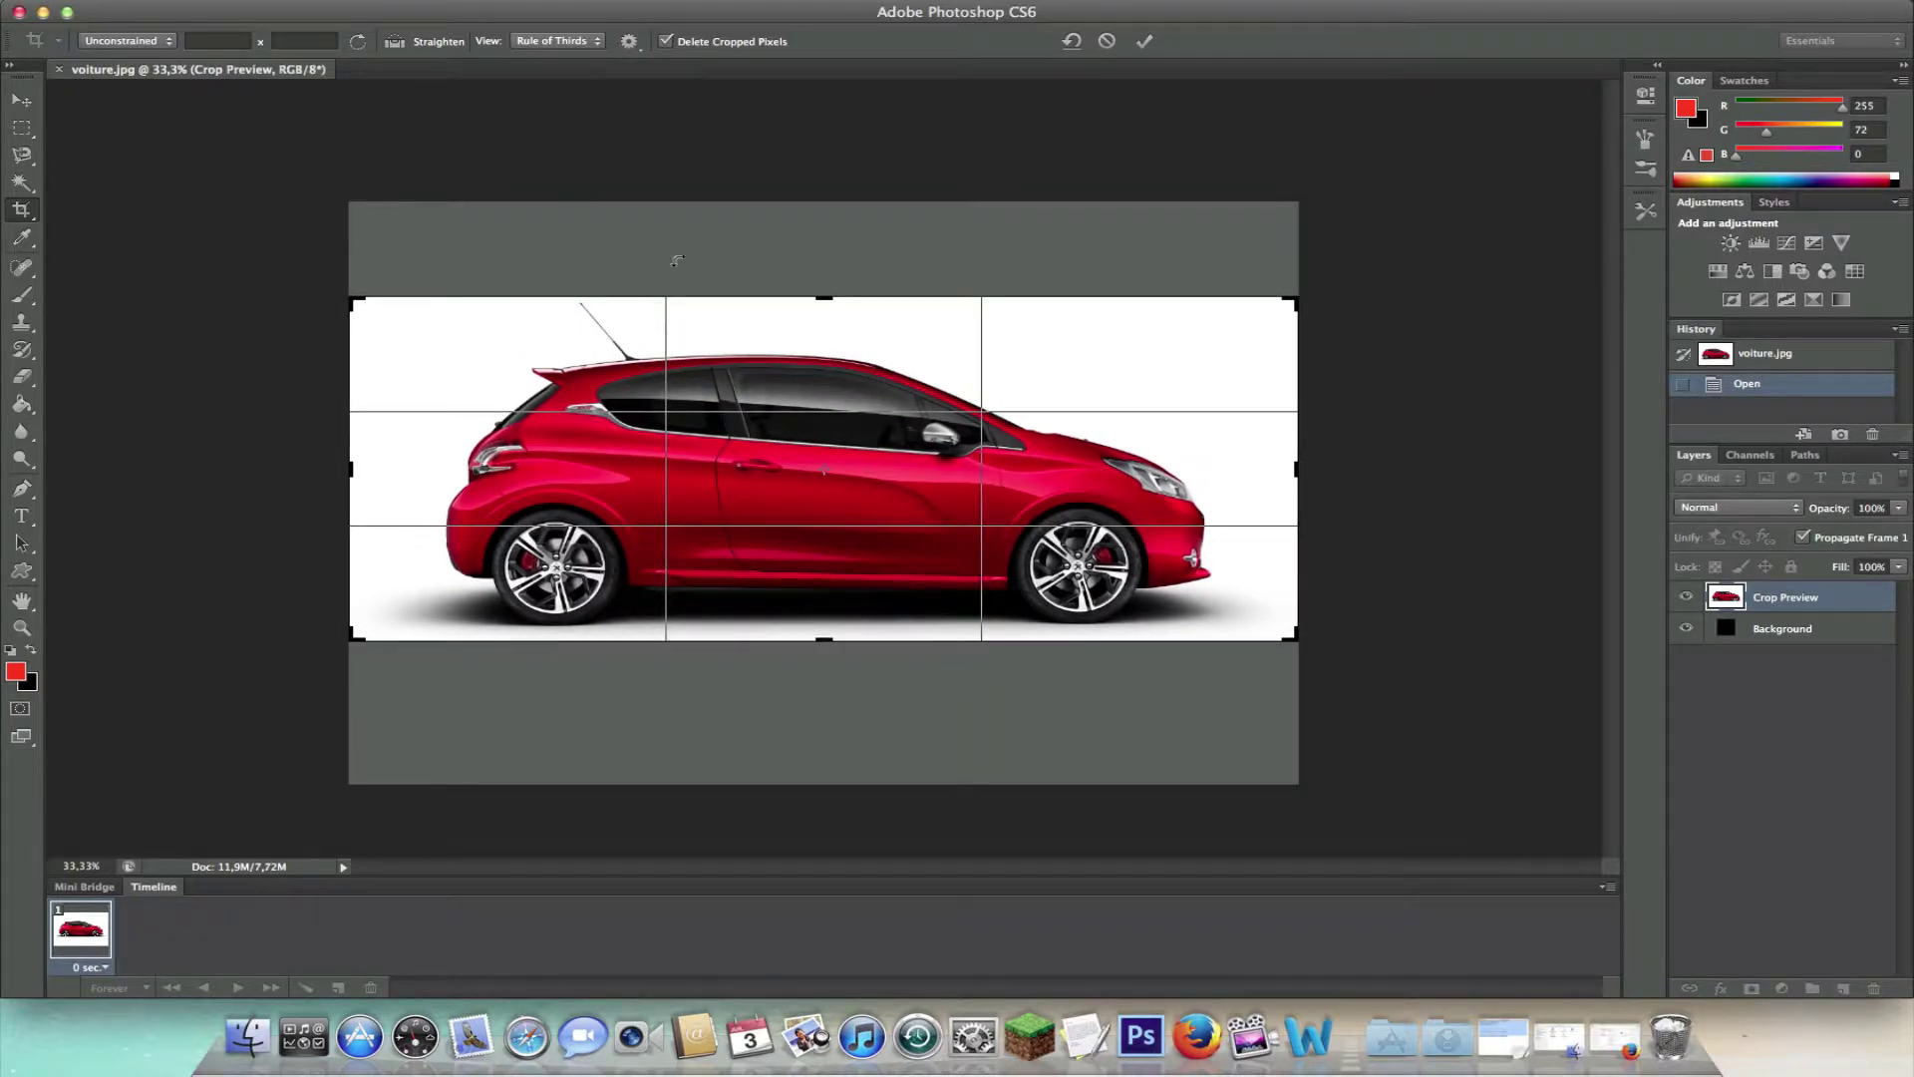
{"action": "left_click_drag", "start_coordinate": [1292, 468], "coordinate": [1256, 467]}
{"action": "left_click_drag", "start_coordinate": [379, 465], "coordinate": [438, 464]}
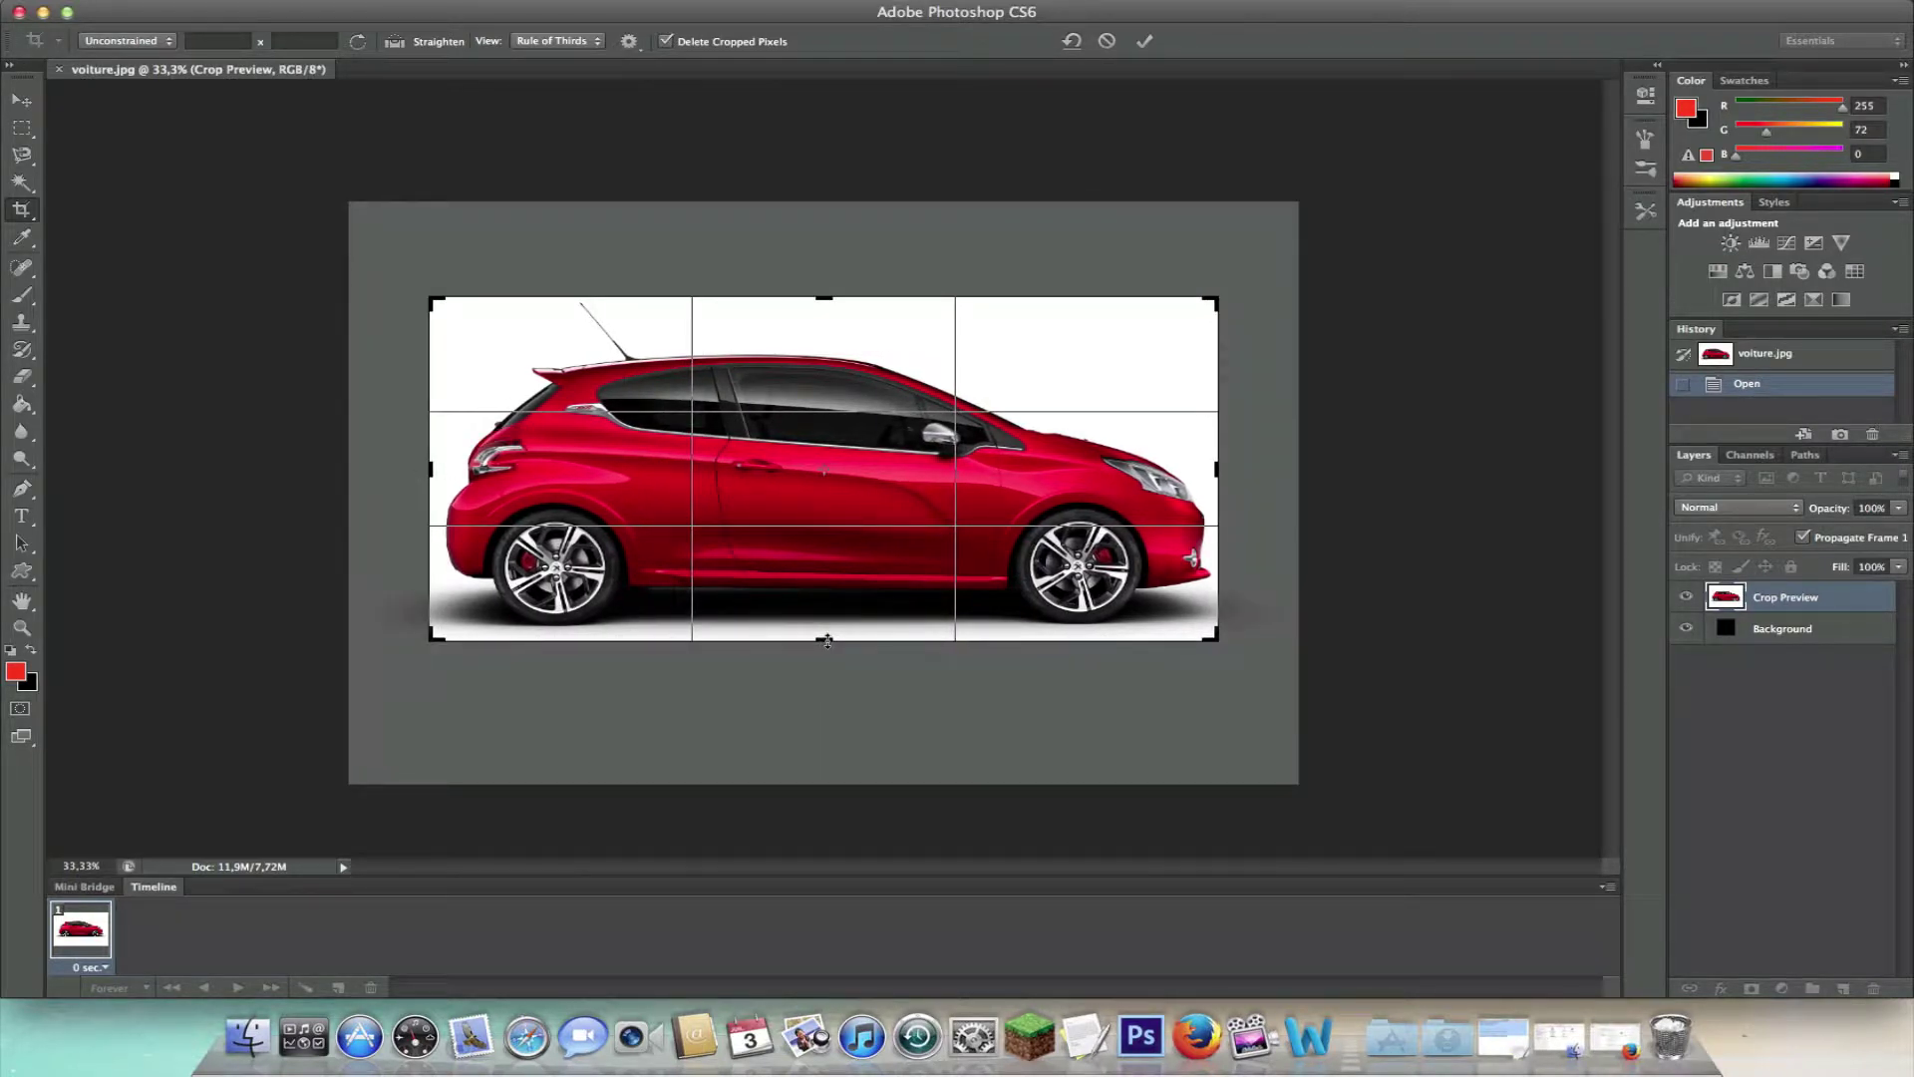
{"action": "mouse_move", "coordinate": [829, 640]}
{"action": "left_mouse_down"}
{"action": "mouse_move", "coordinate": [824, 701]}
{"action": "mouse_move", "coordinate": [822, 641]}
{"action": "left_mouse_up"}
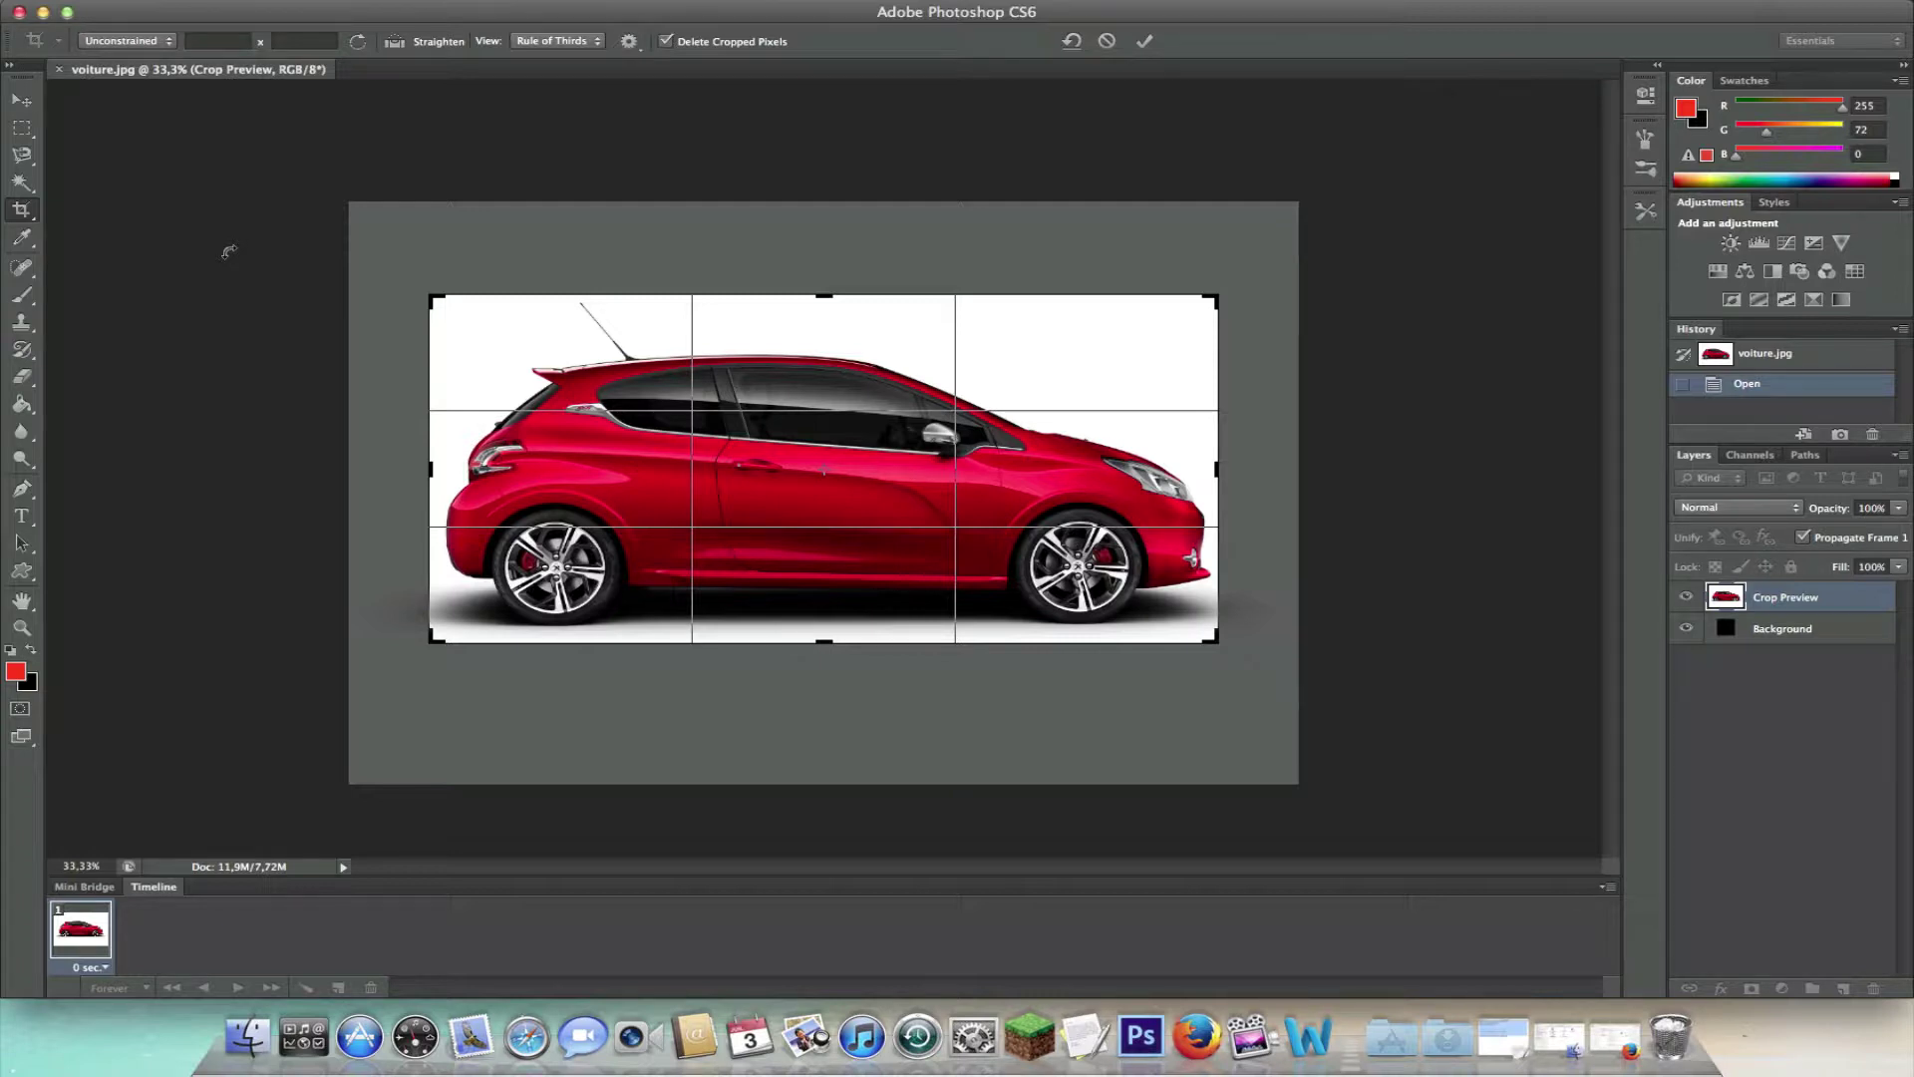
{"action": "key", "text": "Return"}
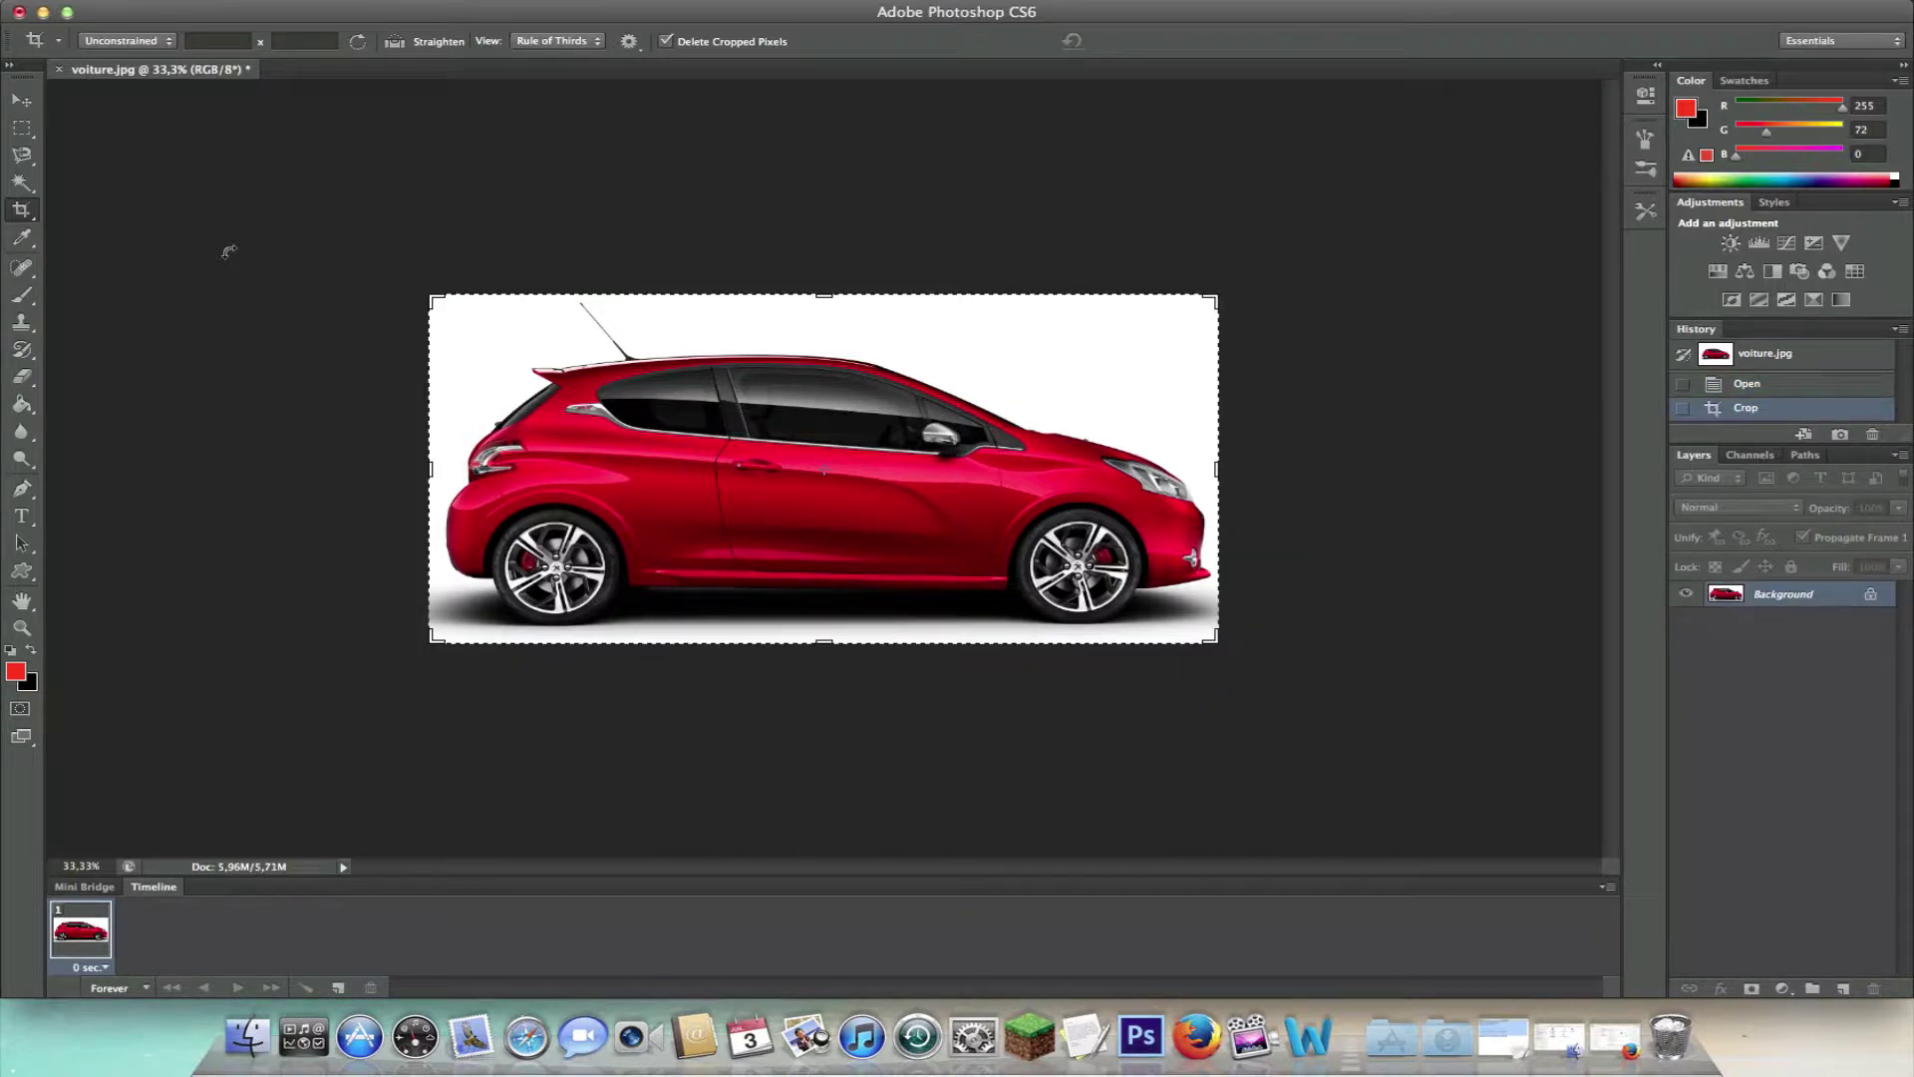
{"action": "left_click", "coordinate": [1771, 387]}
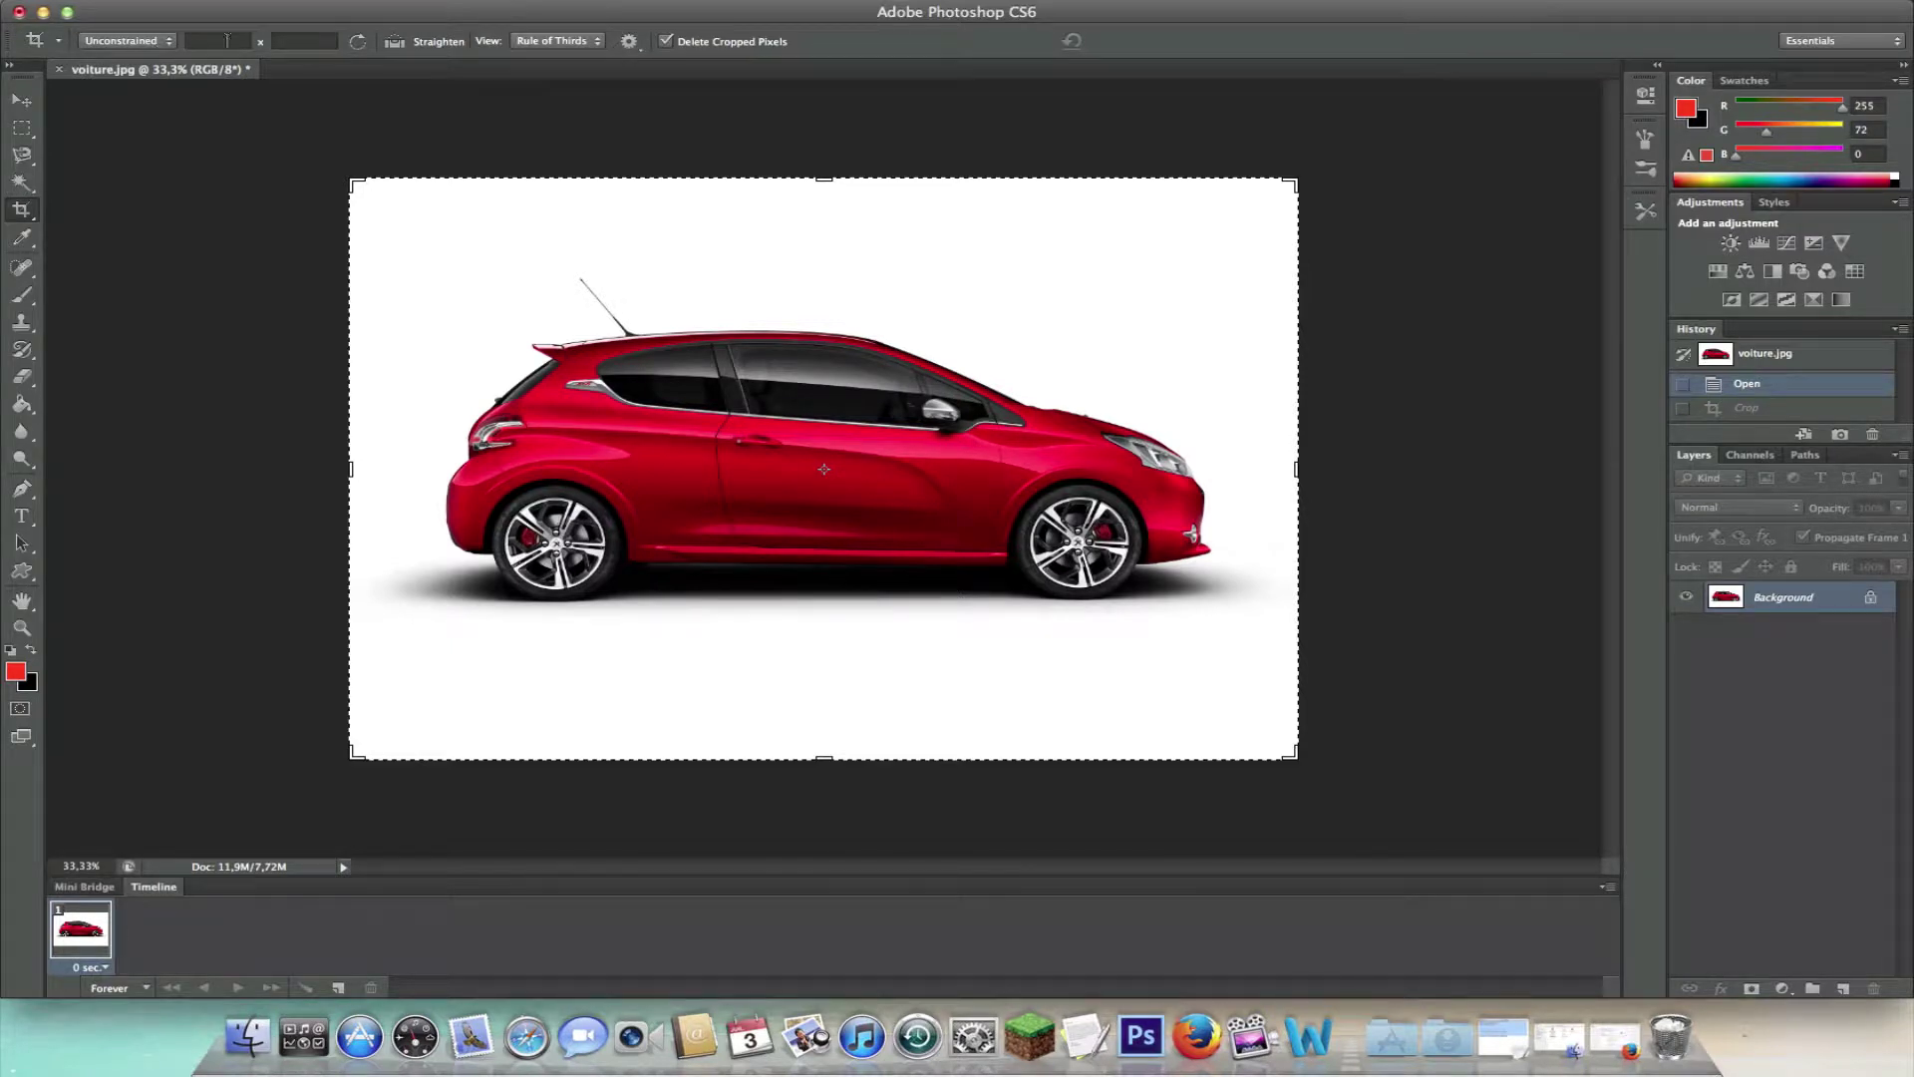
Step: Constrain the crop frame to a 20 x 20 aspect ratio
{"action": "left_click", "coordinate": [302, 39]}
{"action": "left_click", "coordinate": [245, 40]}
{"action": "type", "text": "20"}
{"action": "key", "text": "Tab"}
{"action": "type", "text": "20"}
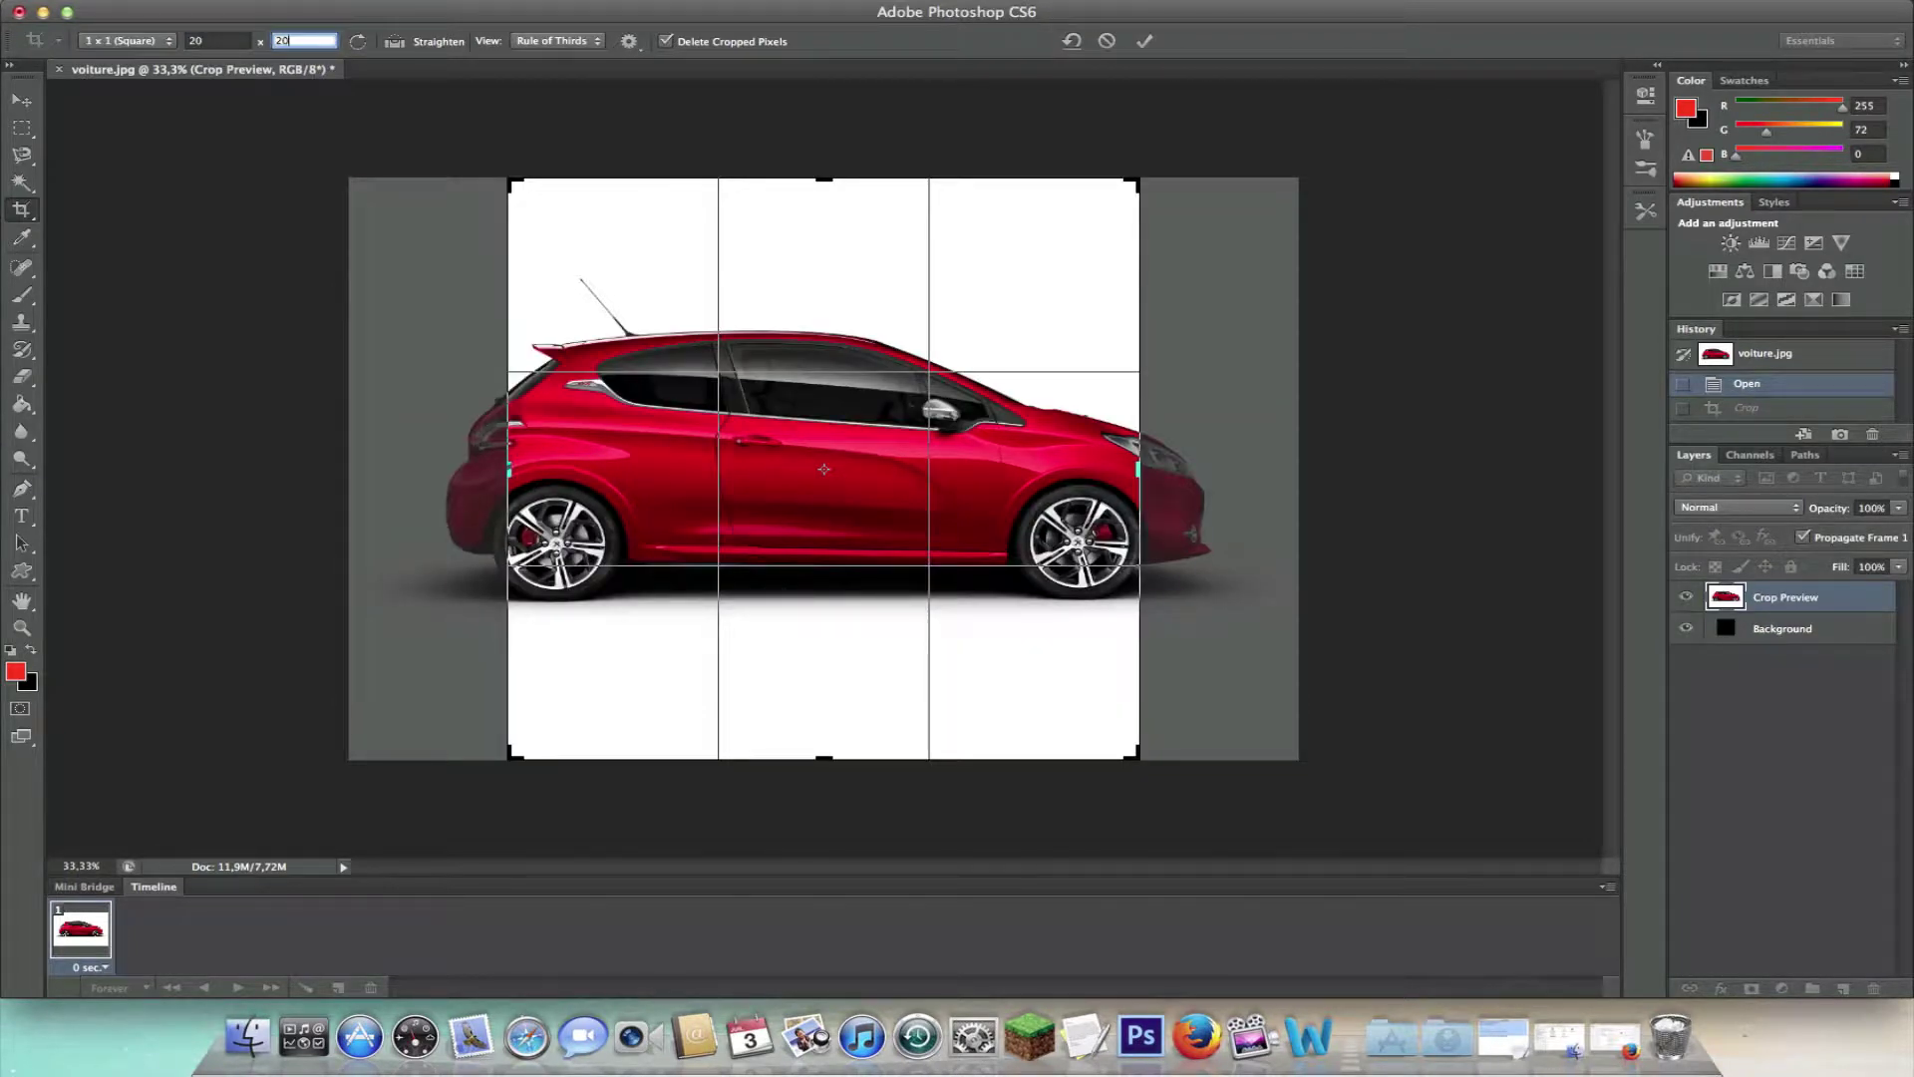
Step: Clear both aspect ratio values of the Crop tool to make the frame unconstrained
{"action": "key", "text": "BackSpace"}
{"action": "key", "text": "BackSpace"}
{"action": "key", "text": "shift+Tab"}
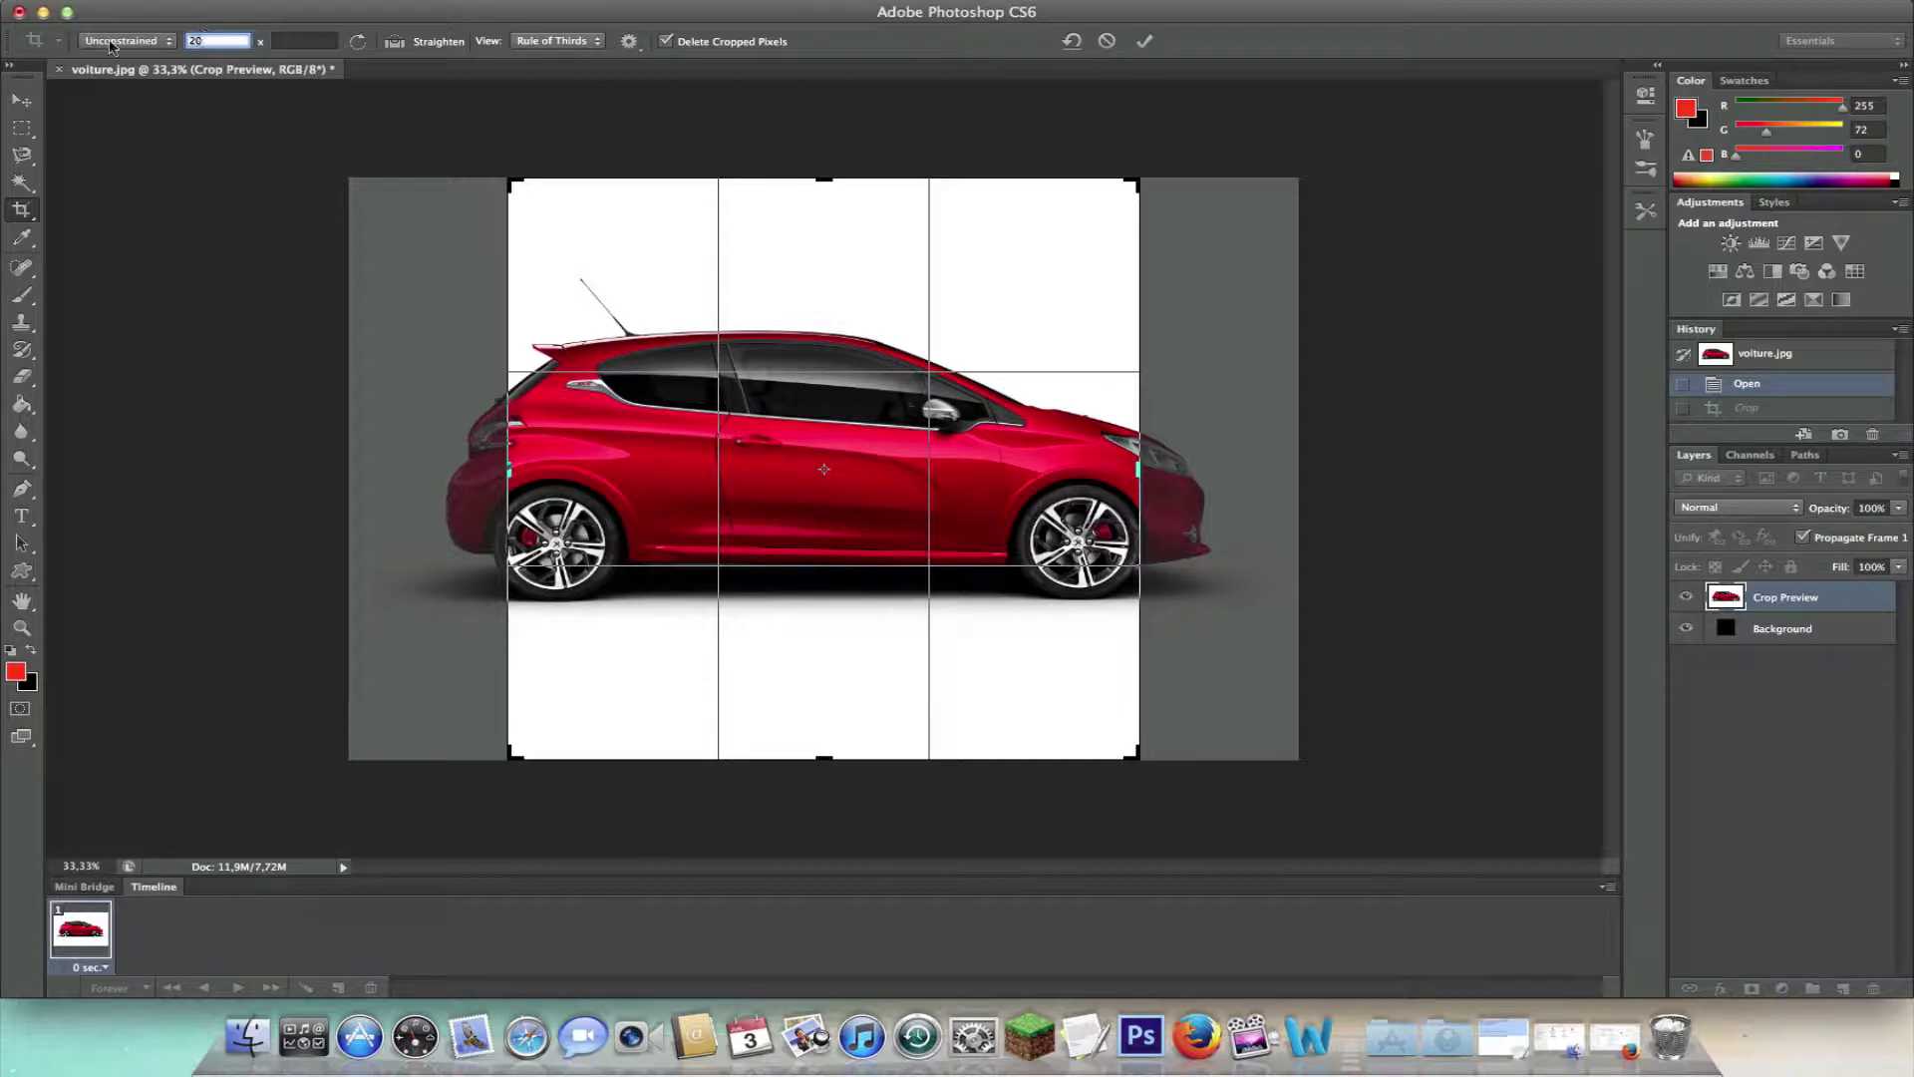
{"action": "key", "text": "BackSpace"}
Step: Widen the crop frame evenly on both sides to include the whole car, and discard the crop
{"action": "left_click_drag", "start_coordinate": [1137, 466], "coordinate": [1218, 472]}
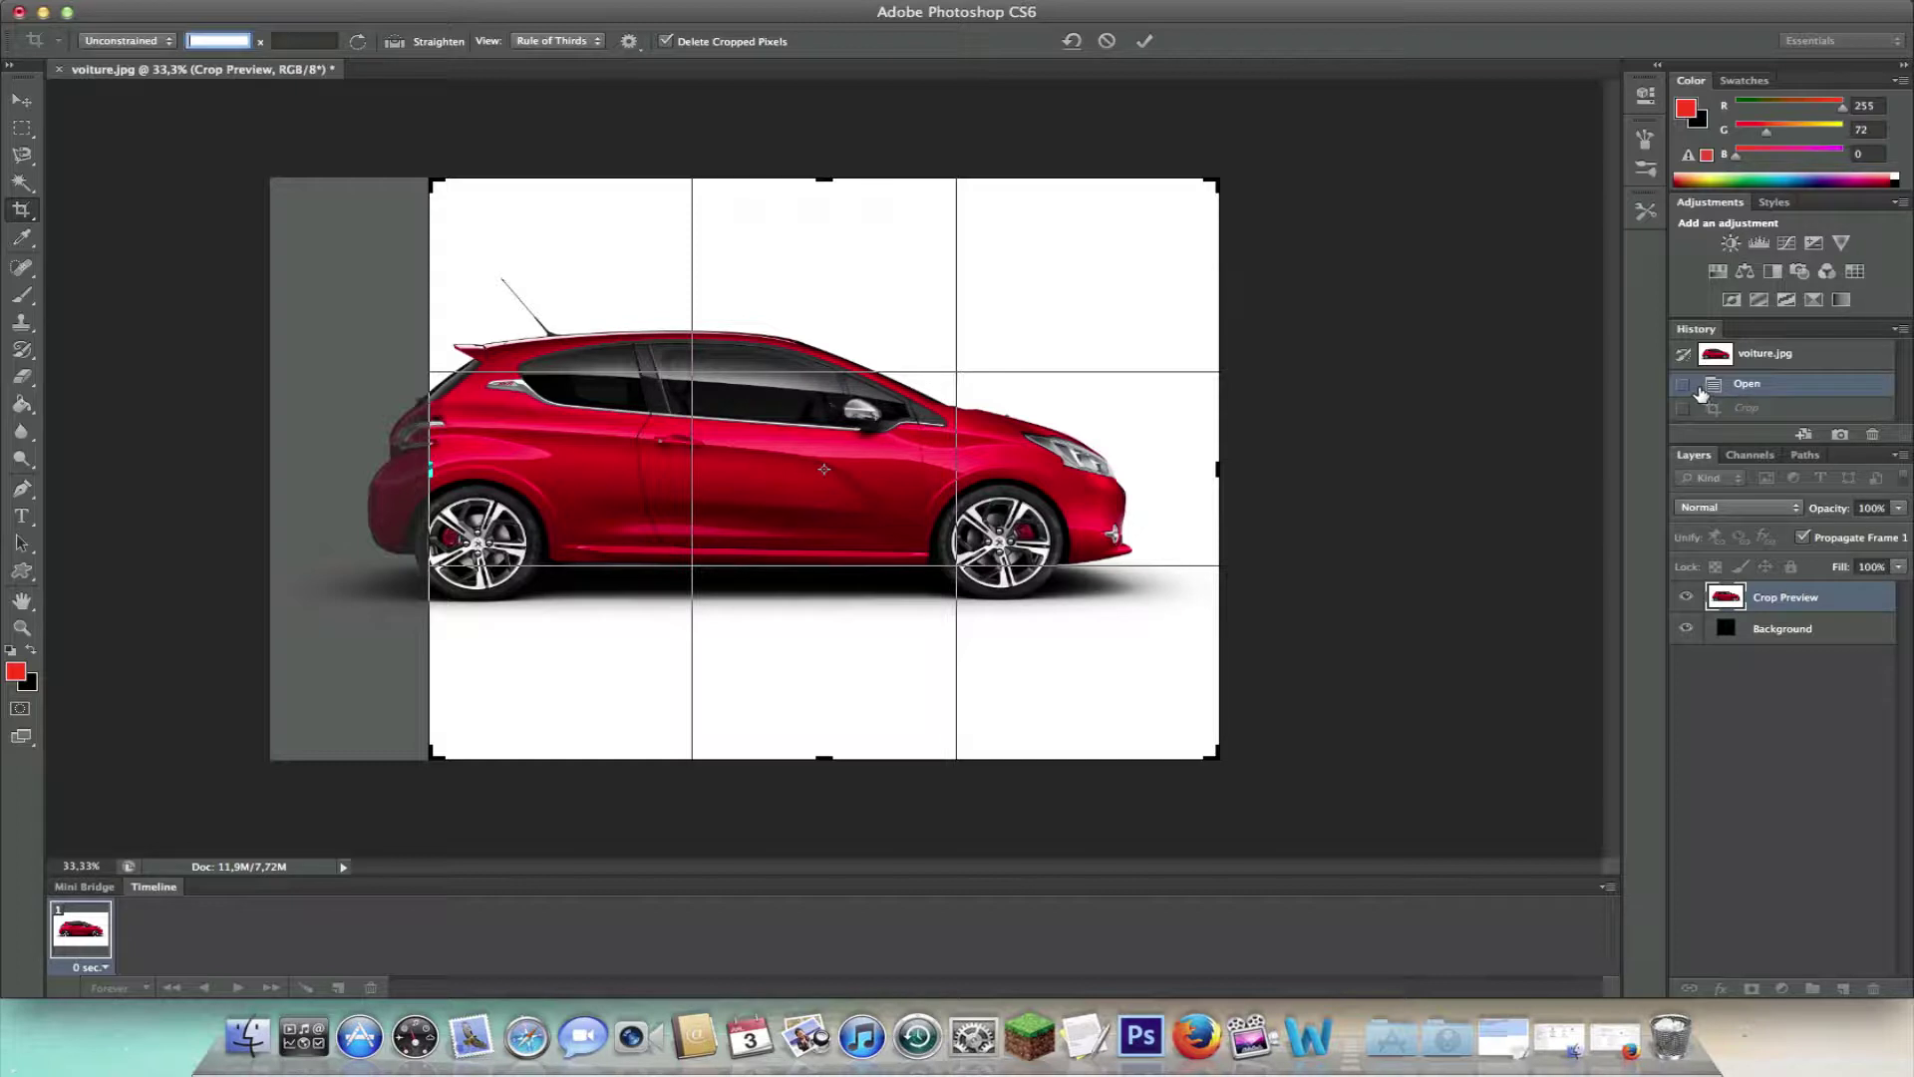
{"action": "key", "text": "super+z"}
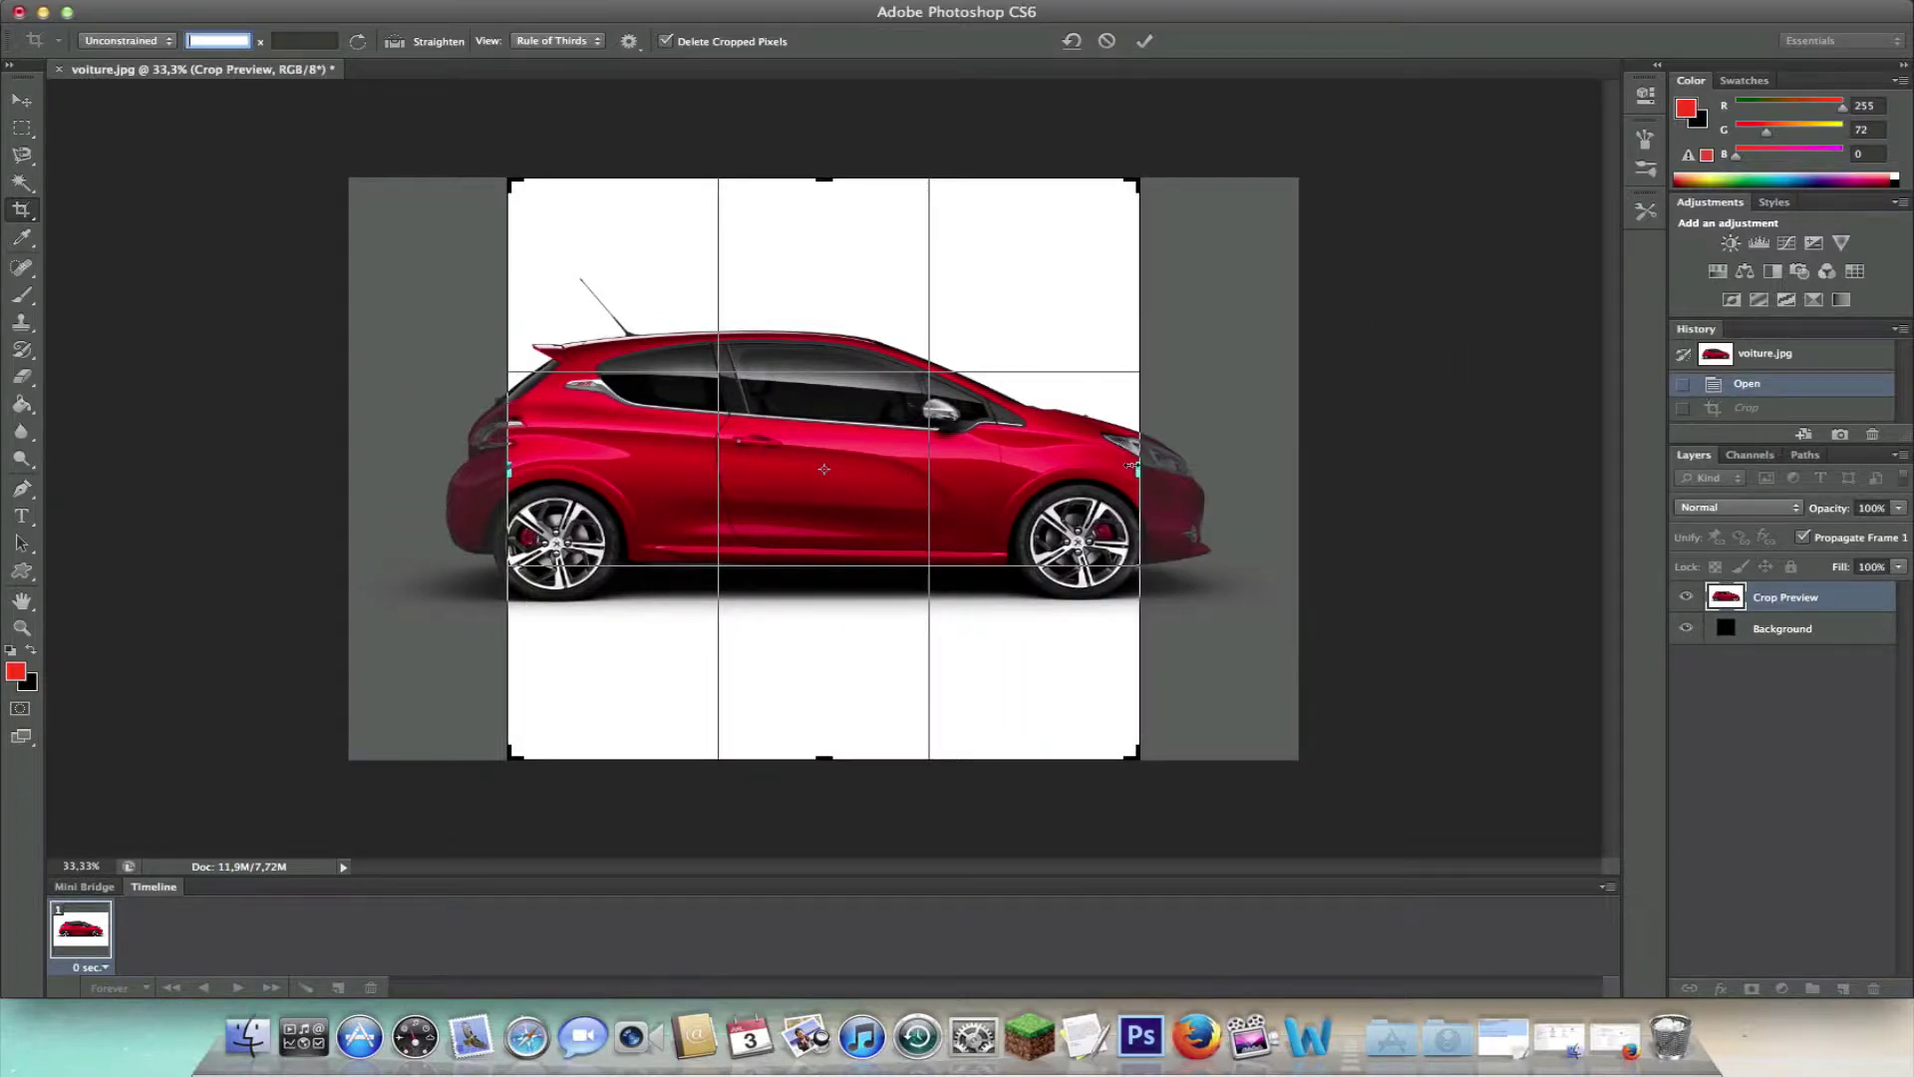
{"action": "left_click_drag", "start_coordinate": [1139, 469], "coordinate": [1246, 464]}
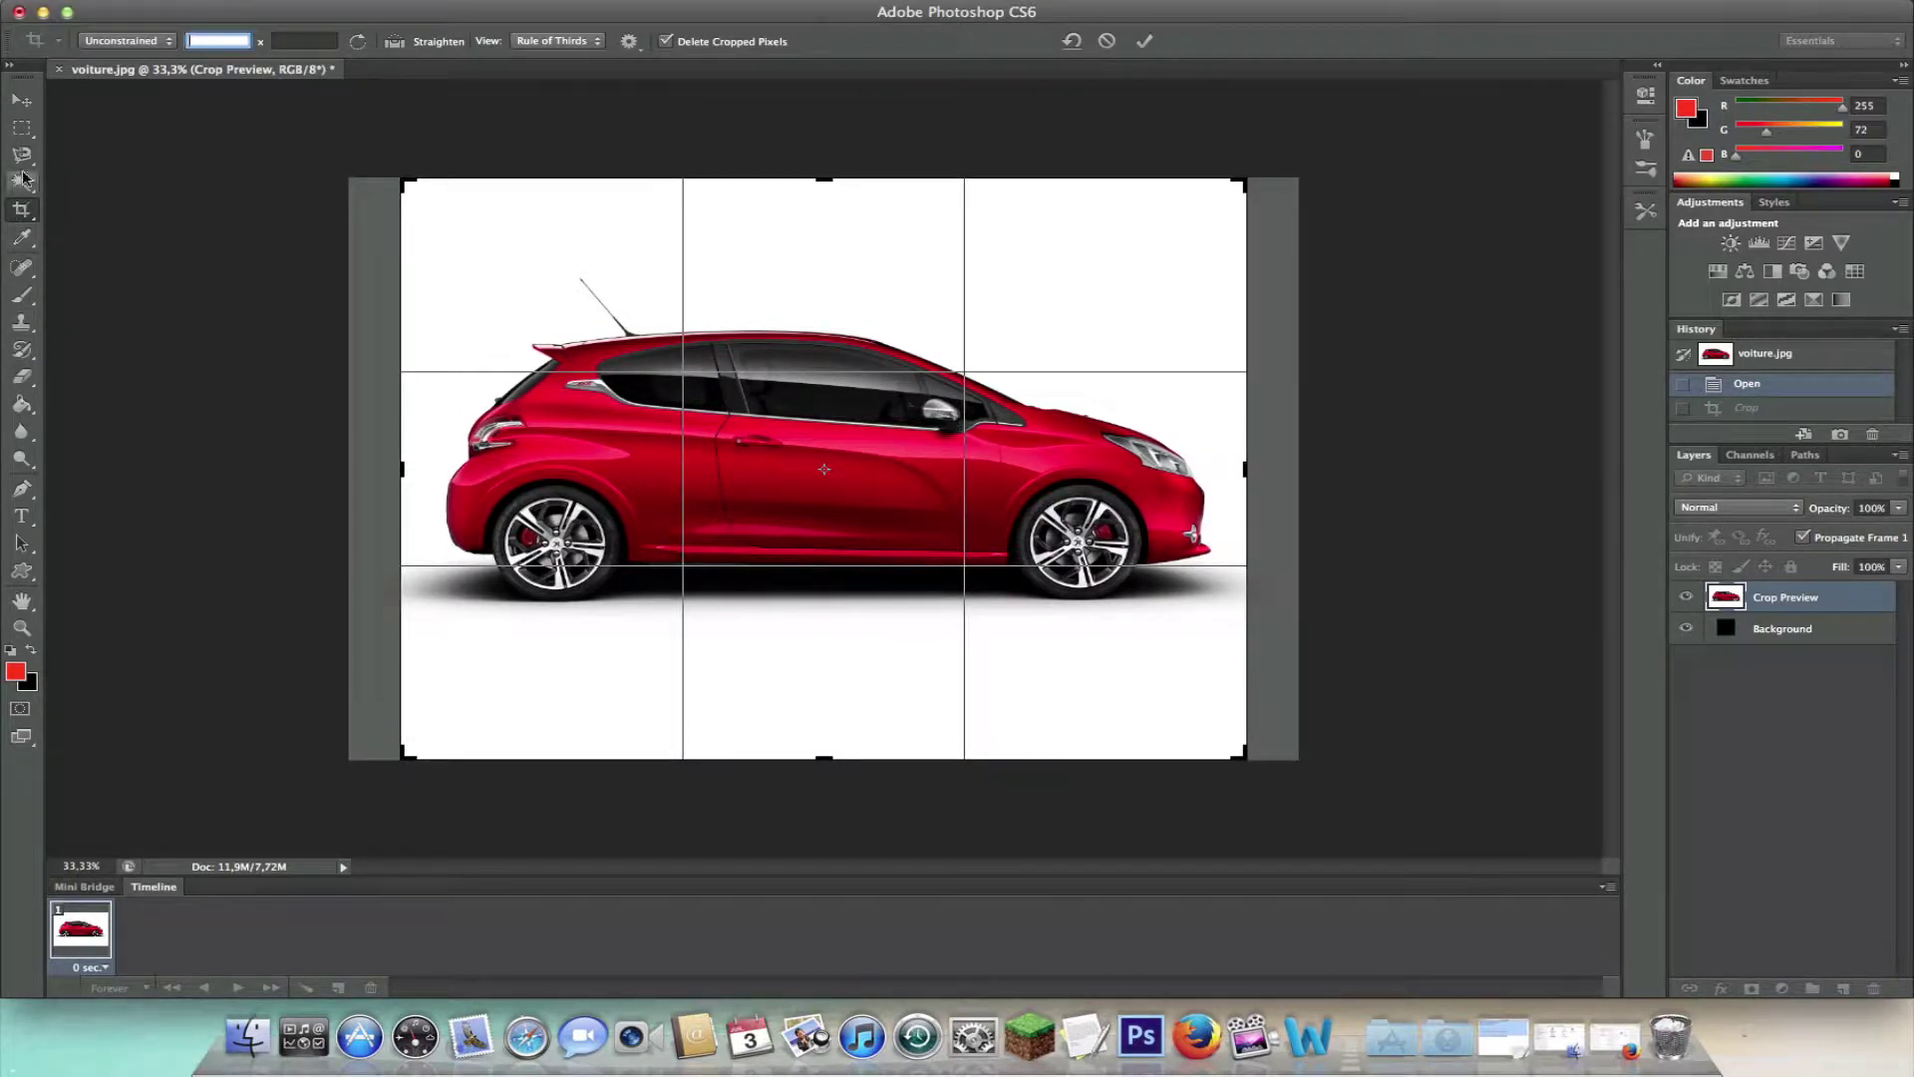
{"action": "left_click", "coordinate": [21, 101]}
{"action": "left_click", "coordinate": [867, 335]}
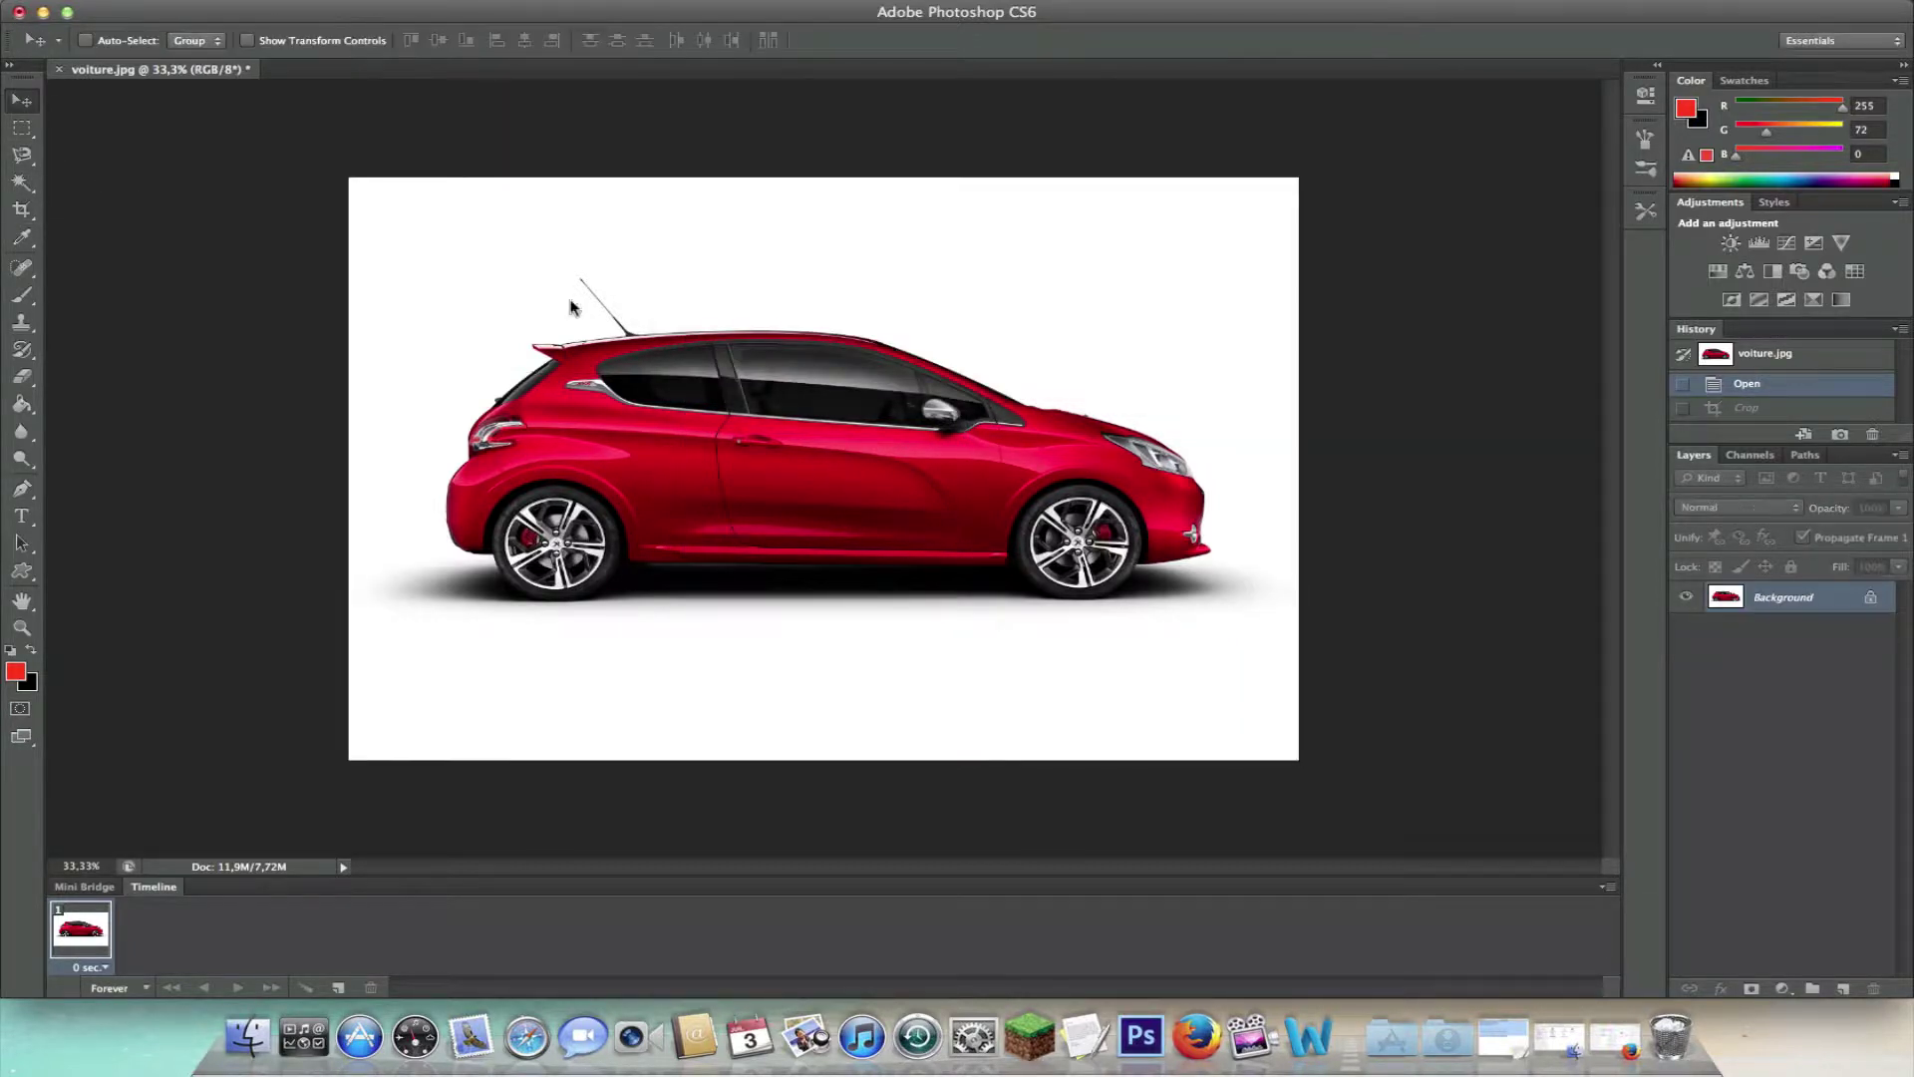
Step: Draw a Perspective Crop frame over the whole car image and skew it by moving its four corners
{"action": "left_click", "coordinate": [21, 210]}
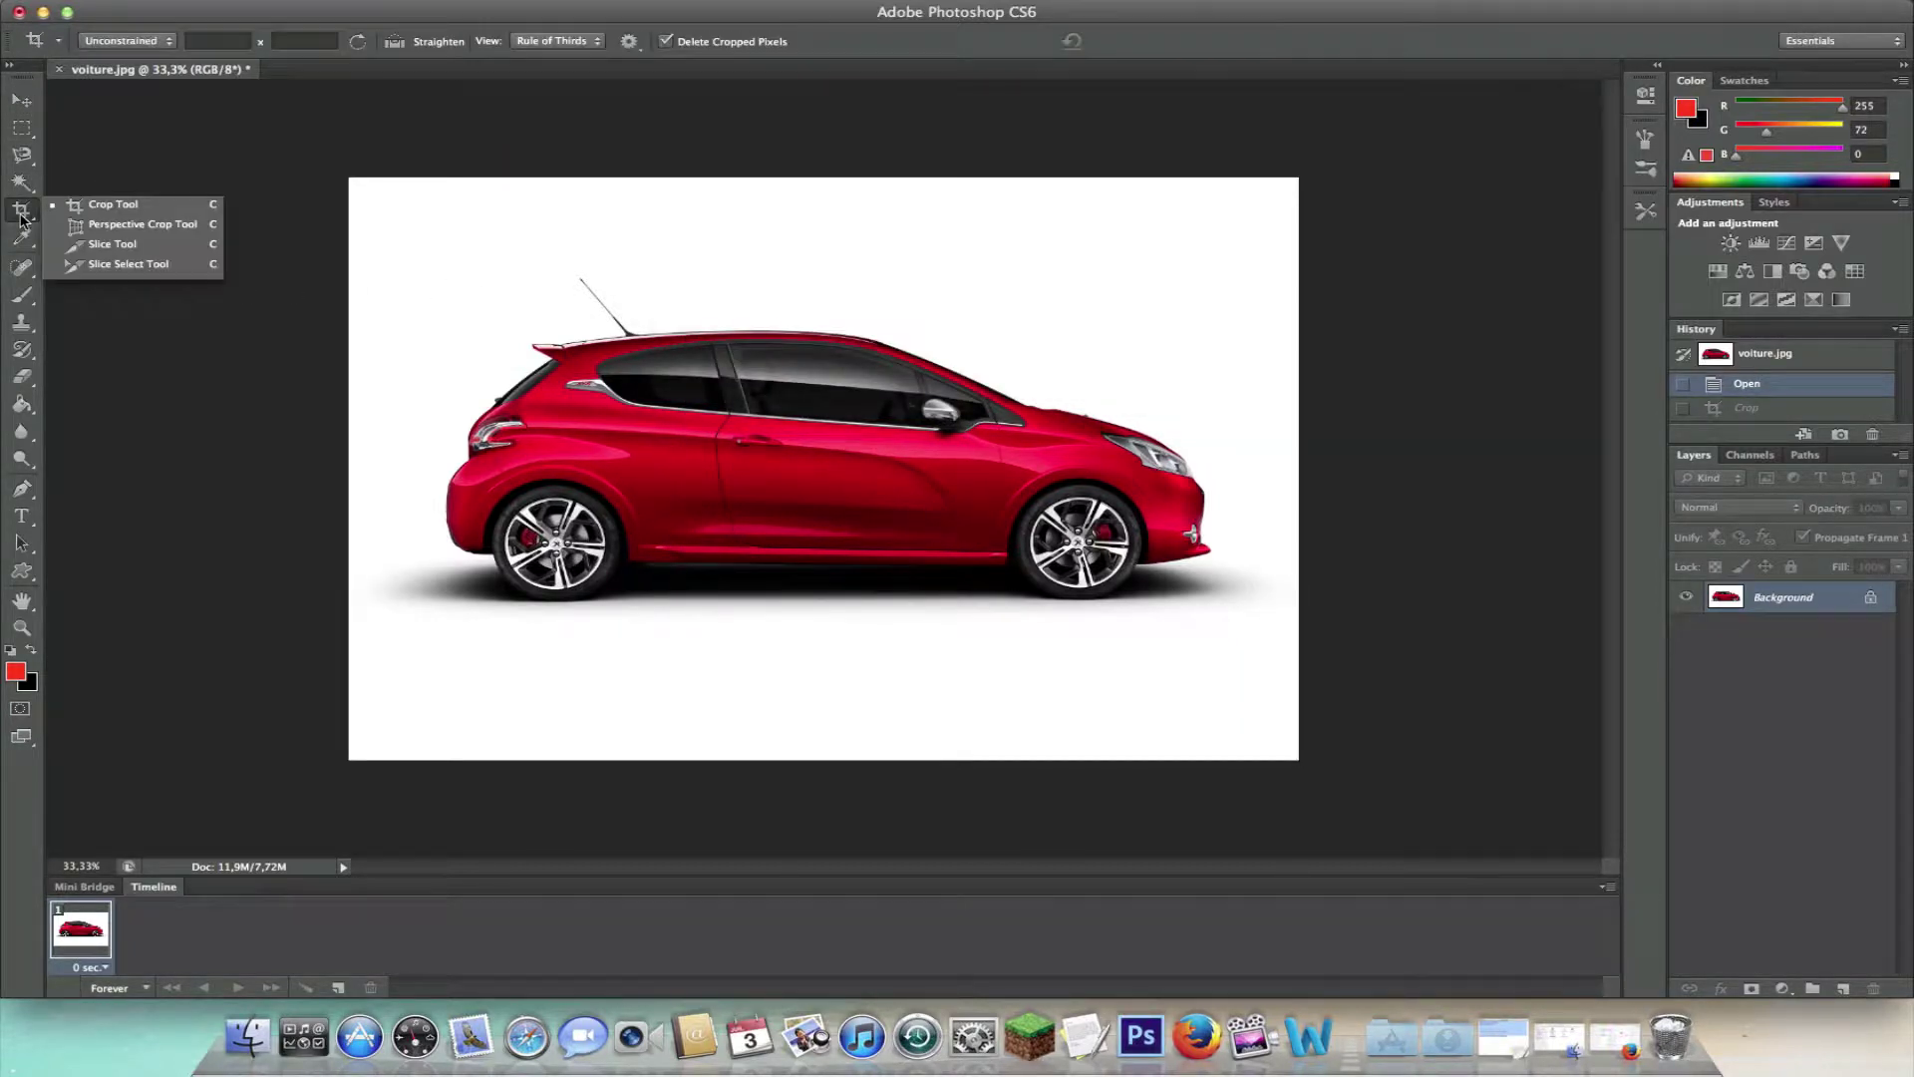
{"action": "left_click", "coordinate": [116, 229]}
{"action": "left_click_drag", "start_coordinate": [279, 115], "coordinate": [1795, 738]}
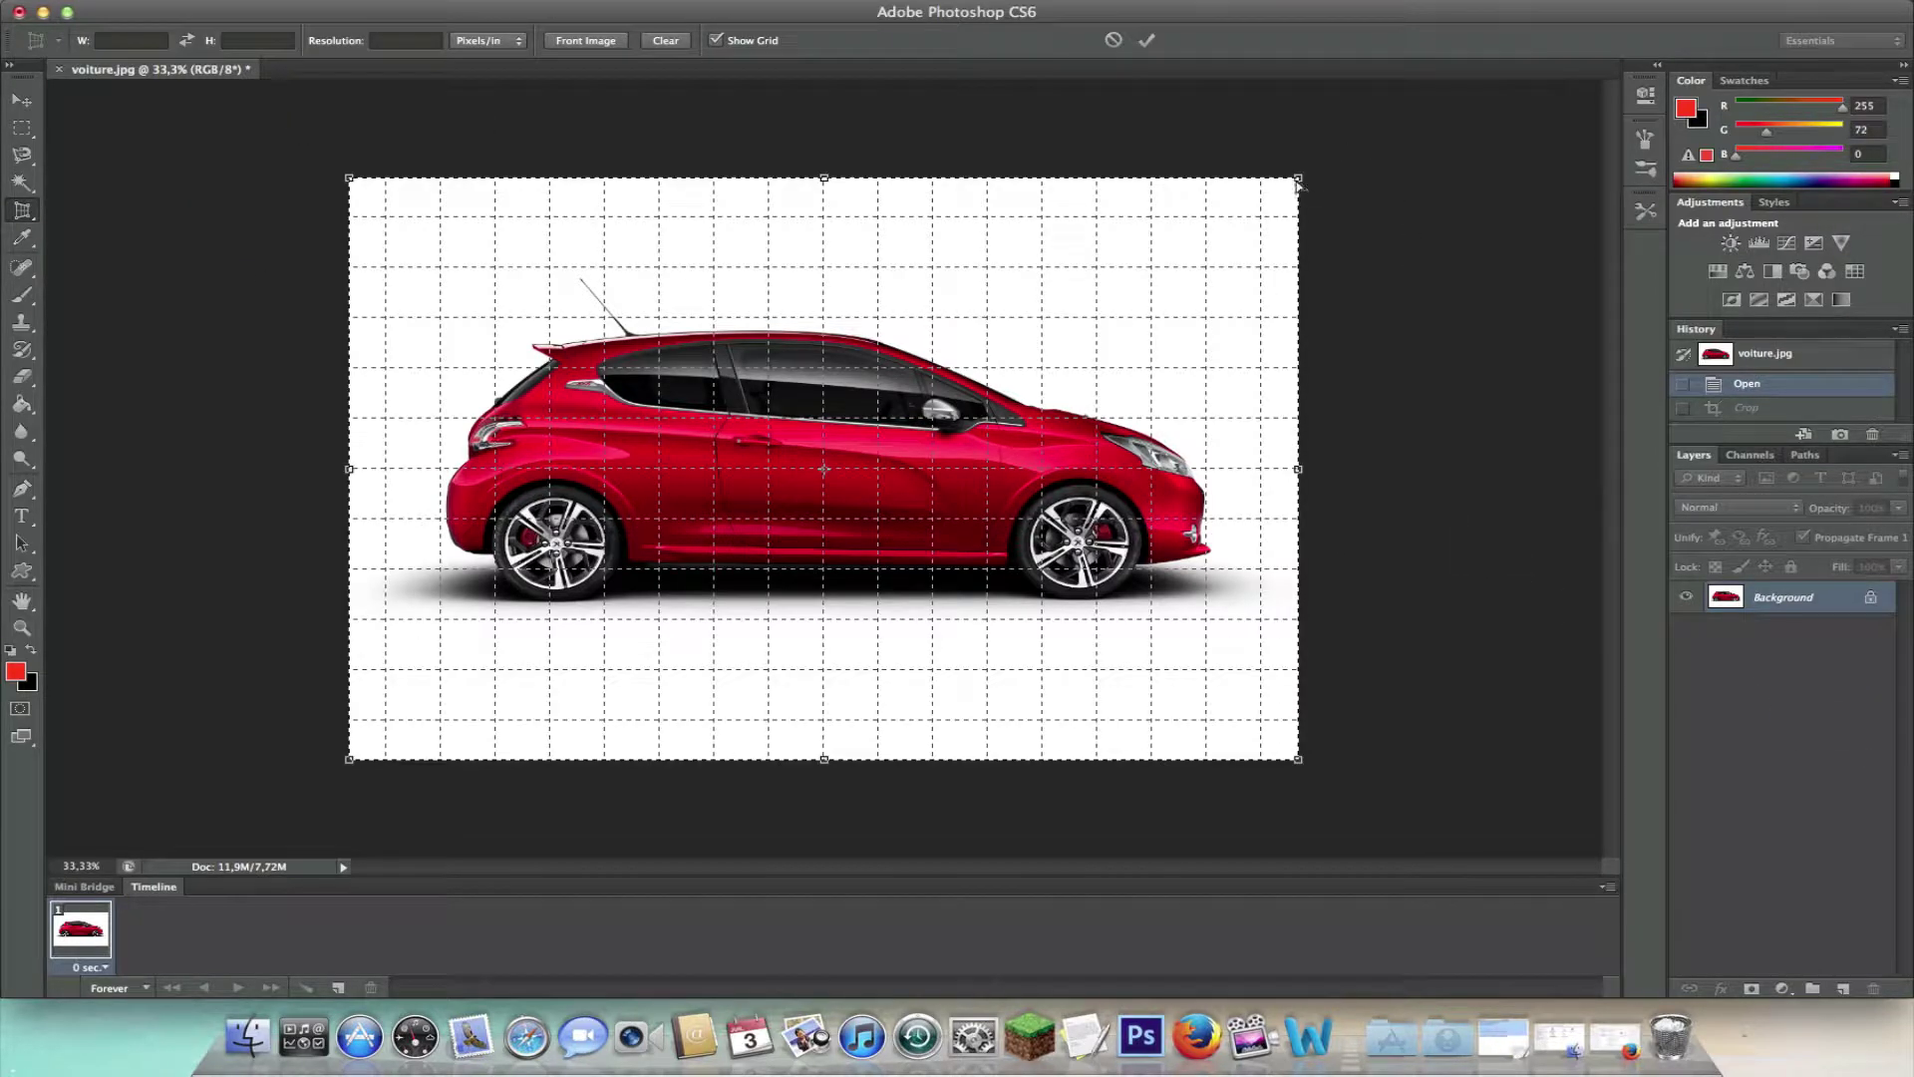
{"action": "left_click_drag", "start_coordinate": [1298, 179], "coordinate": [1115, 179]}
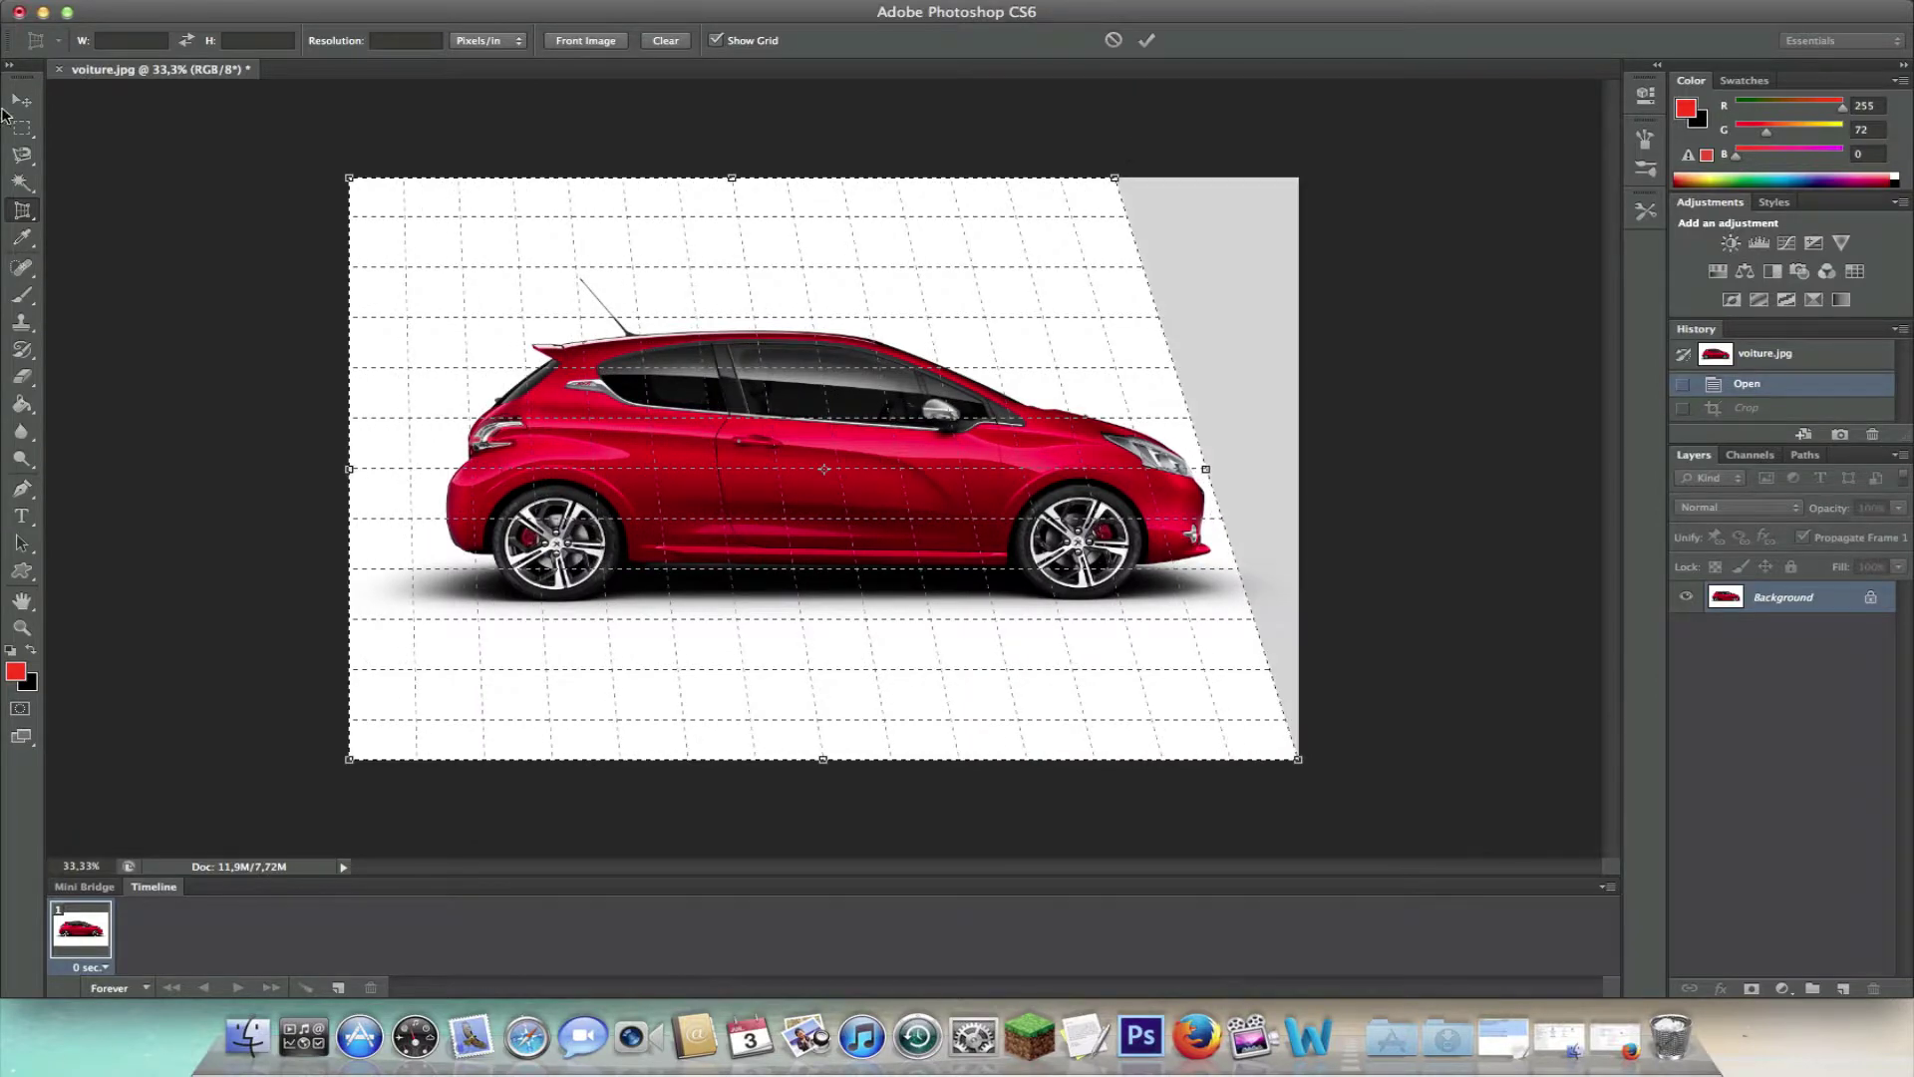
{"action": "left_click_drag", "start_coordinate": [349, 180], "coordinate": [82, 168]}
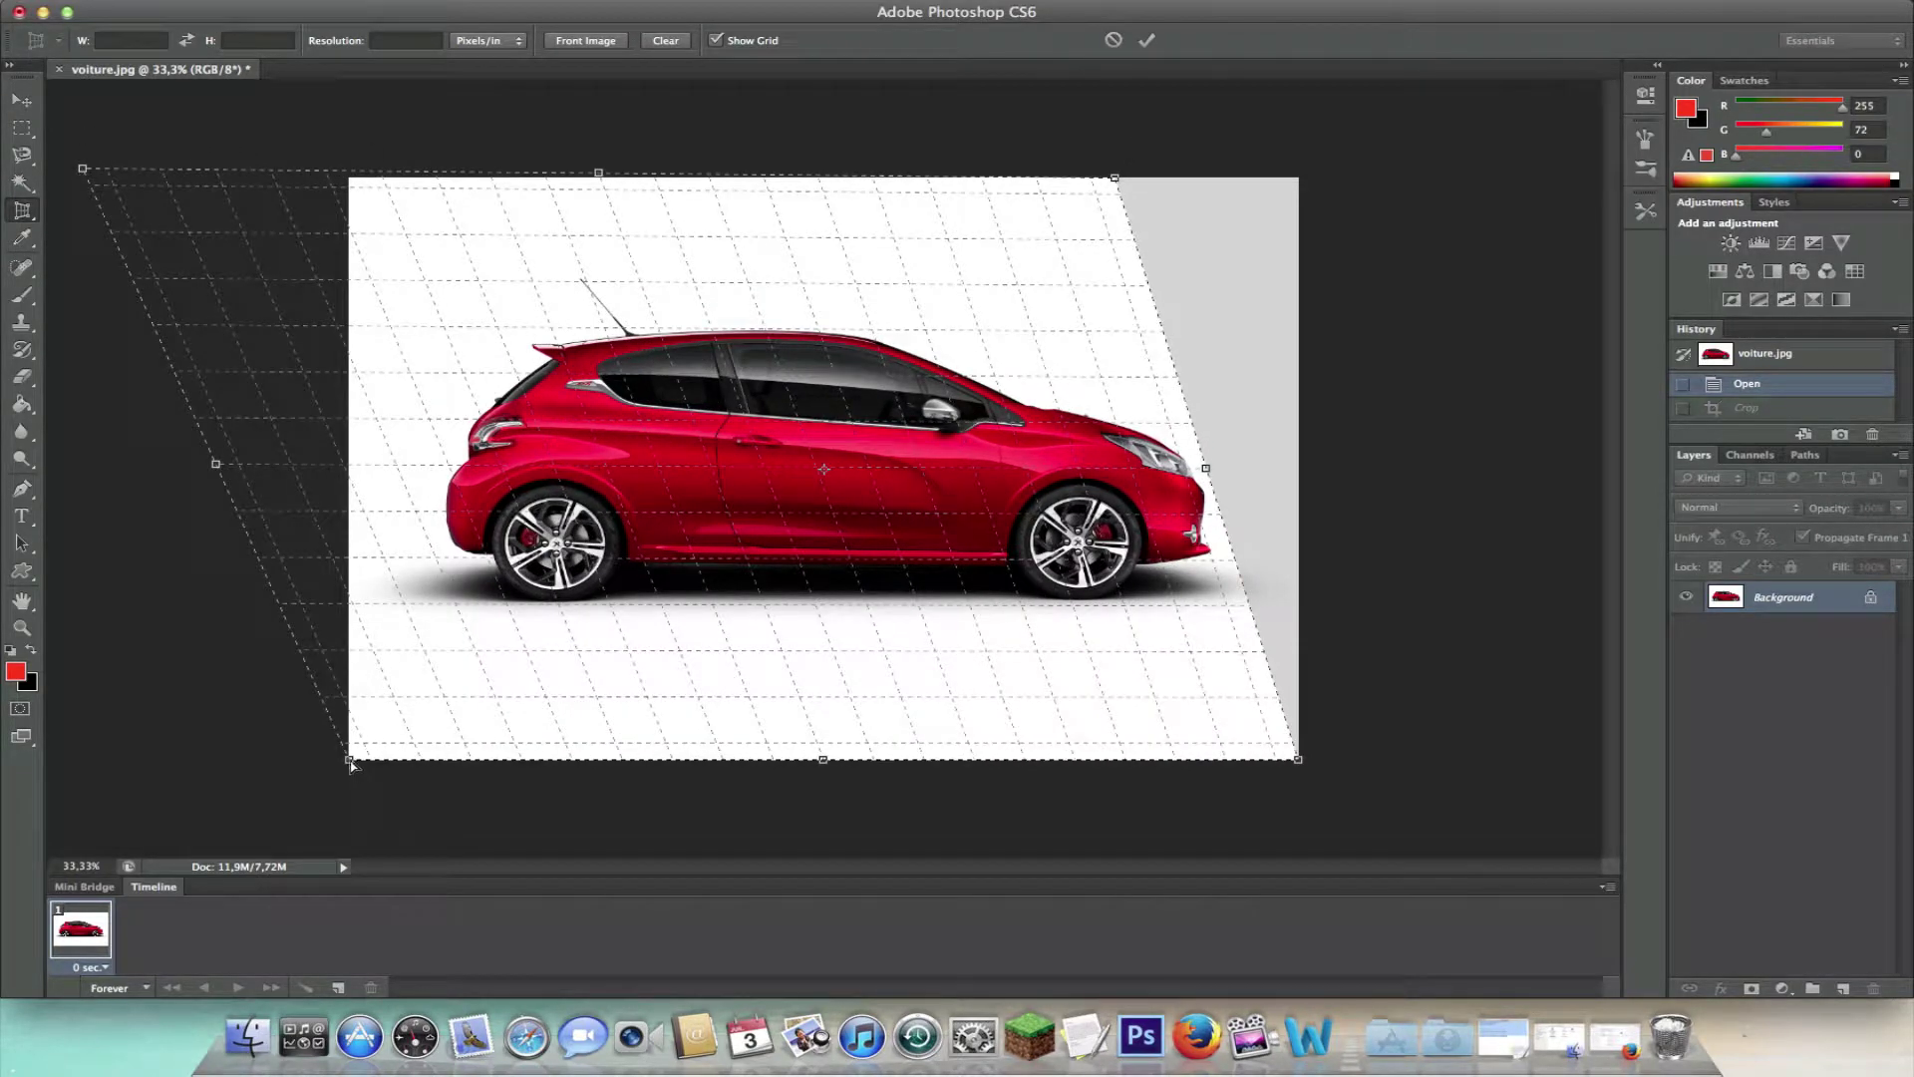
{"action": "left_click_drag", "start_coordinate": [351, 764], "coordinate": [401, 743]}
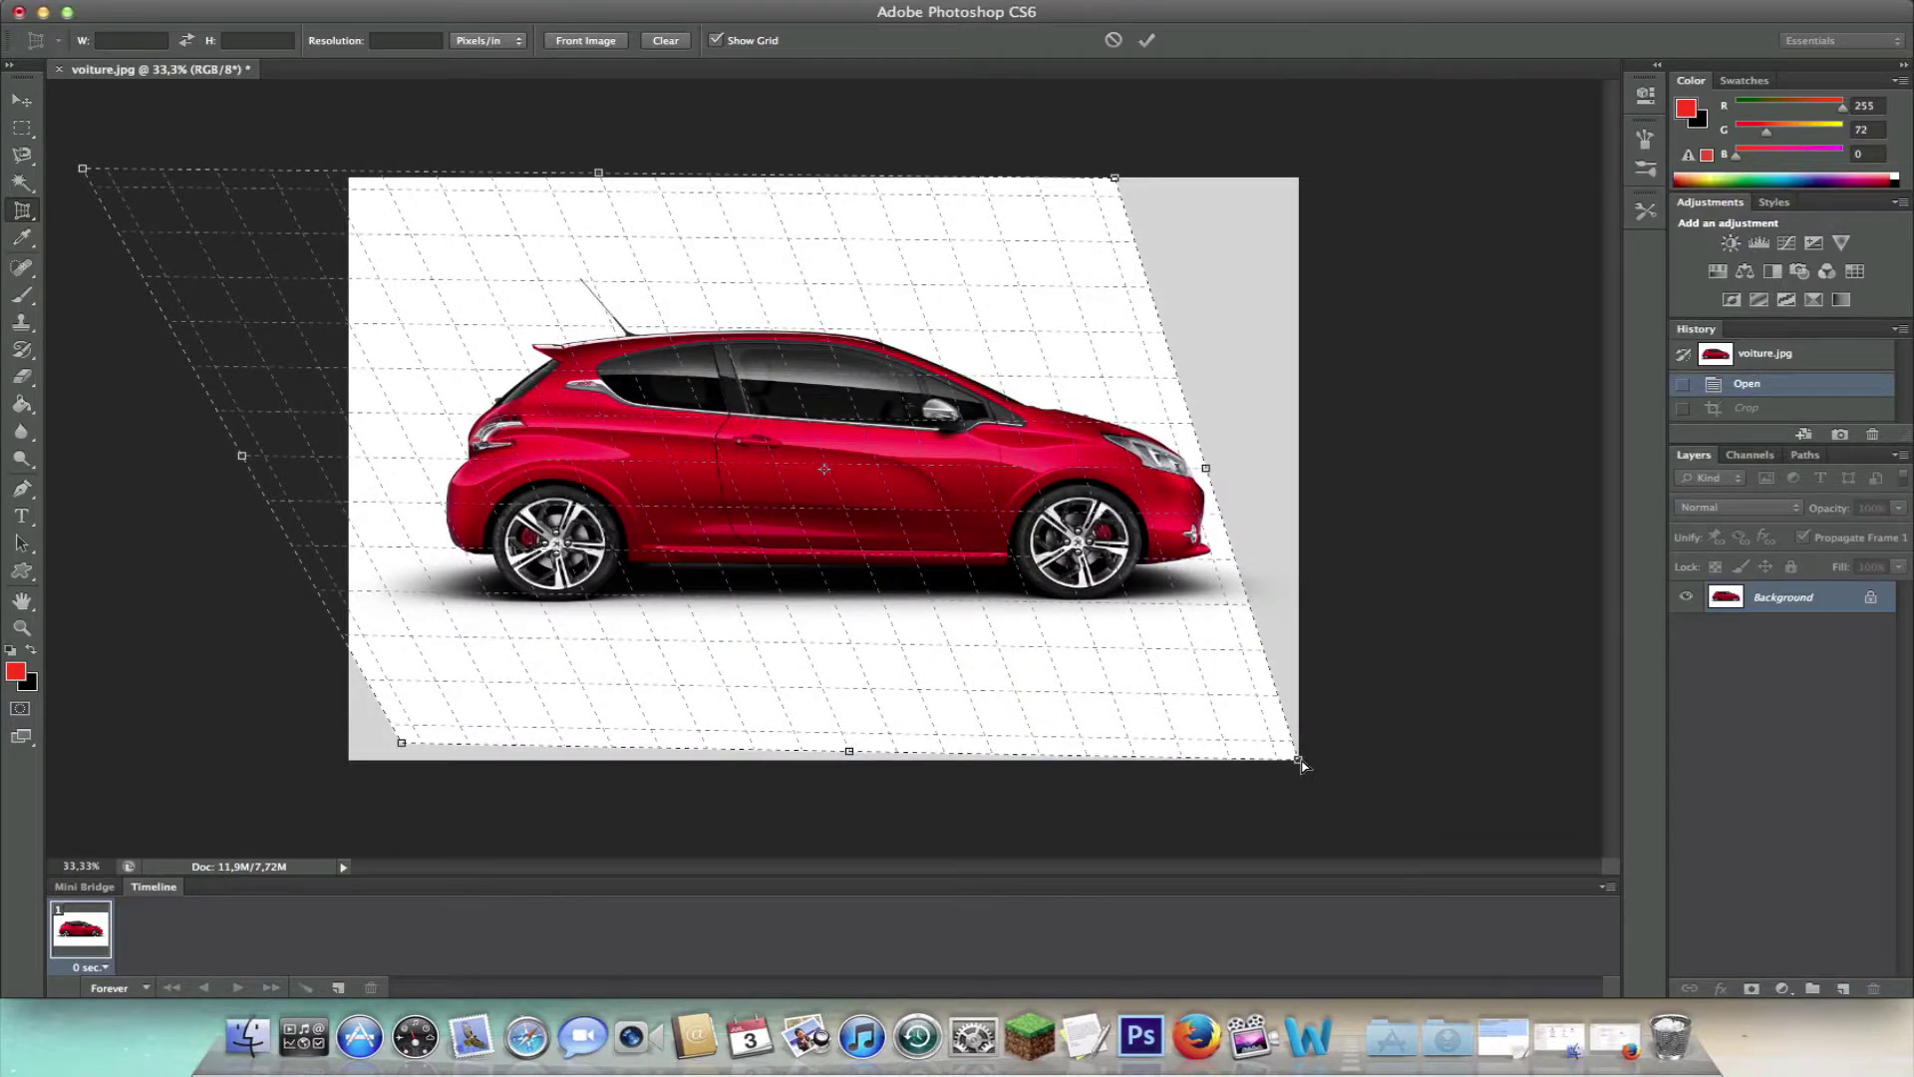
{"action": "left_click_drag", "start_coordinate": [1298, 760], "coordinate": [1387, 704]}
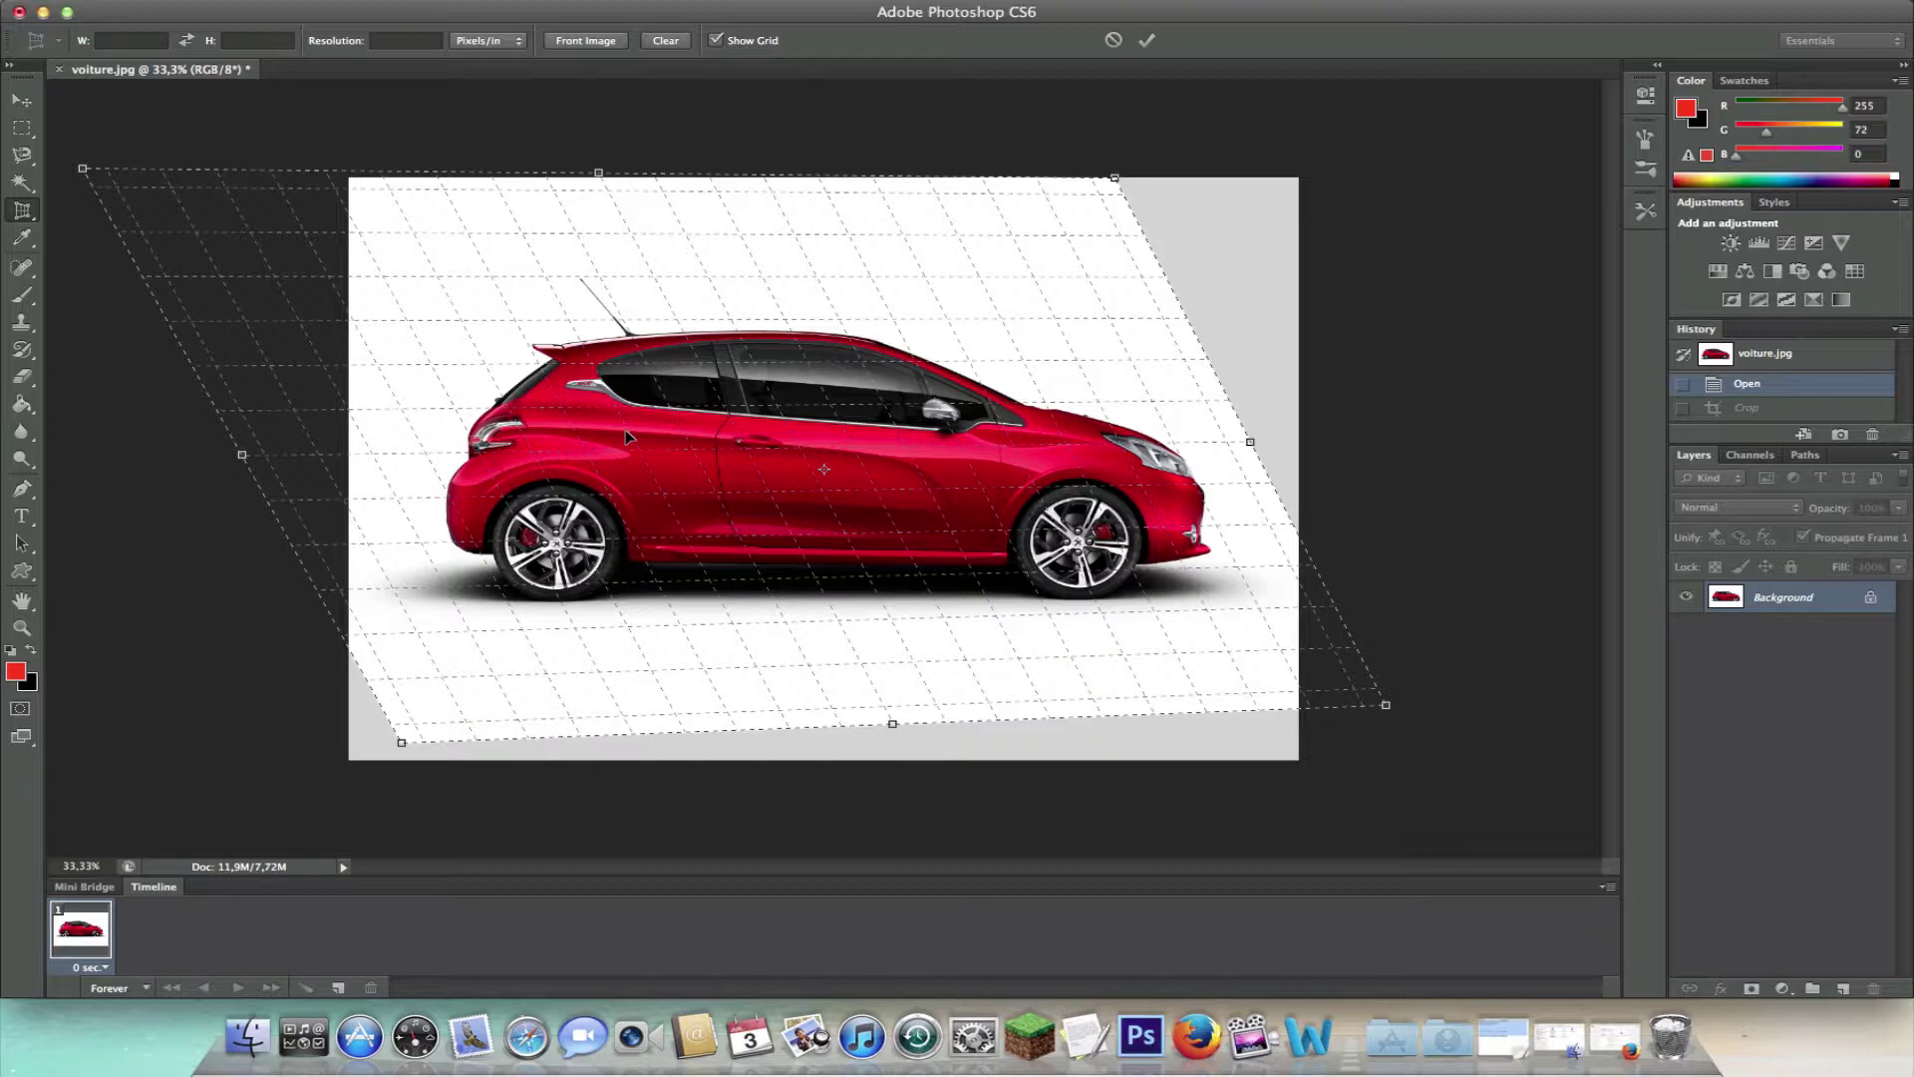
Step: Apply the perspective crop to the car image and revert the image to its opened state
{"action": "left_click", "coordinate": [127, 38]}
{"action": "key", "text": "Tab"}
{"action": "key", "text": "Return"}
{"action": "key", "text": "Return"}
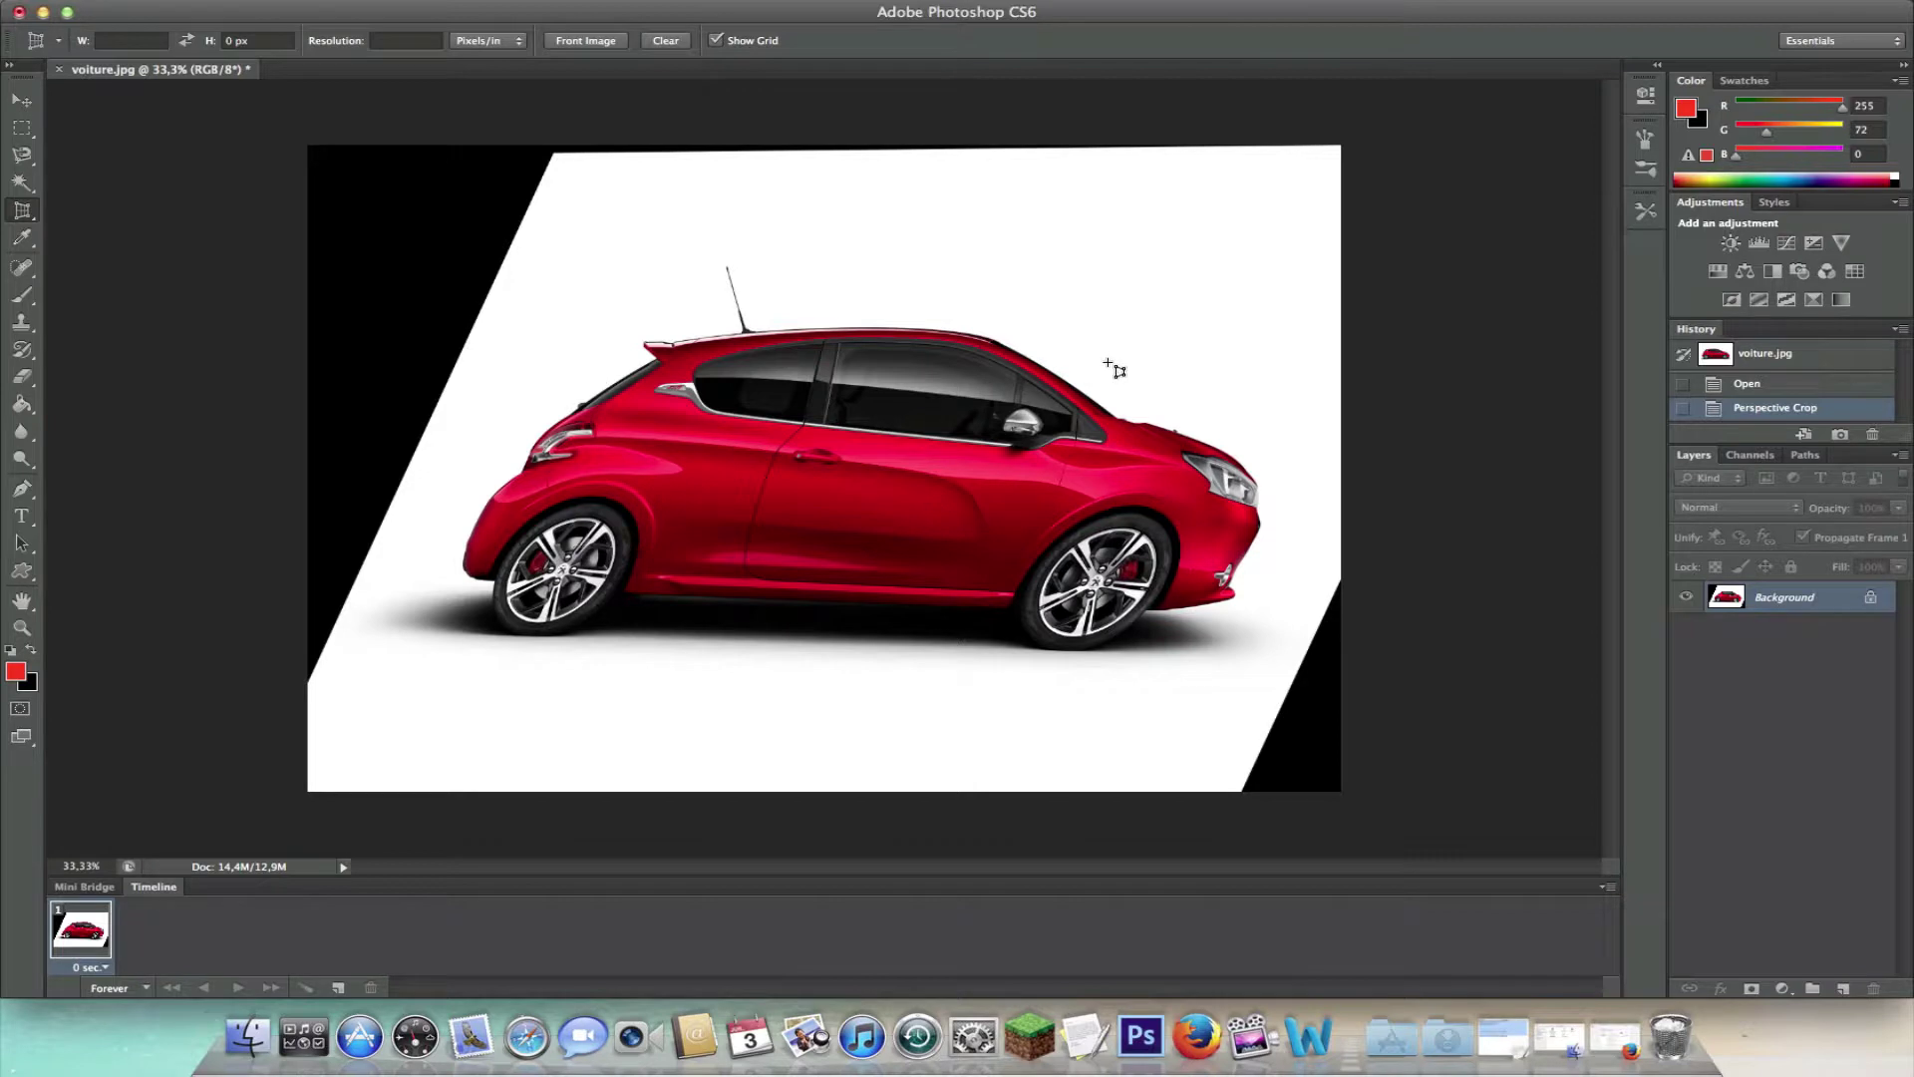
{"action": "left_click", "coordinate": [1772, 389]}
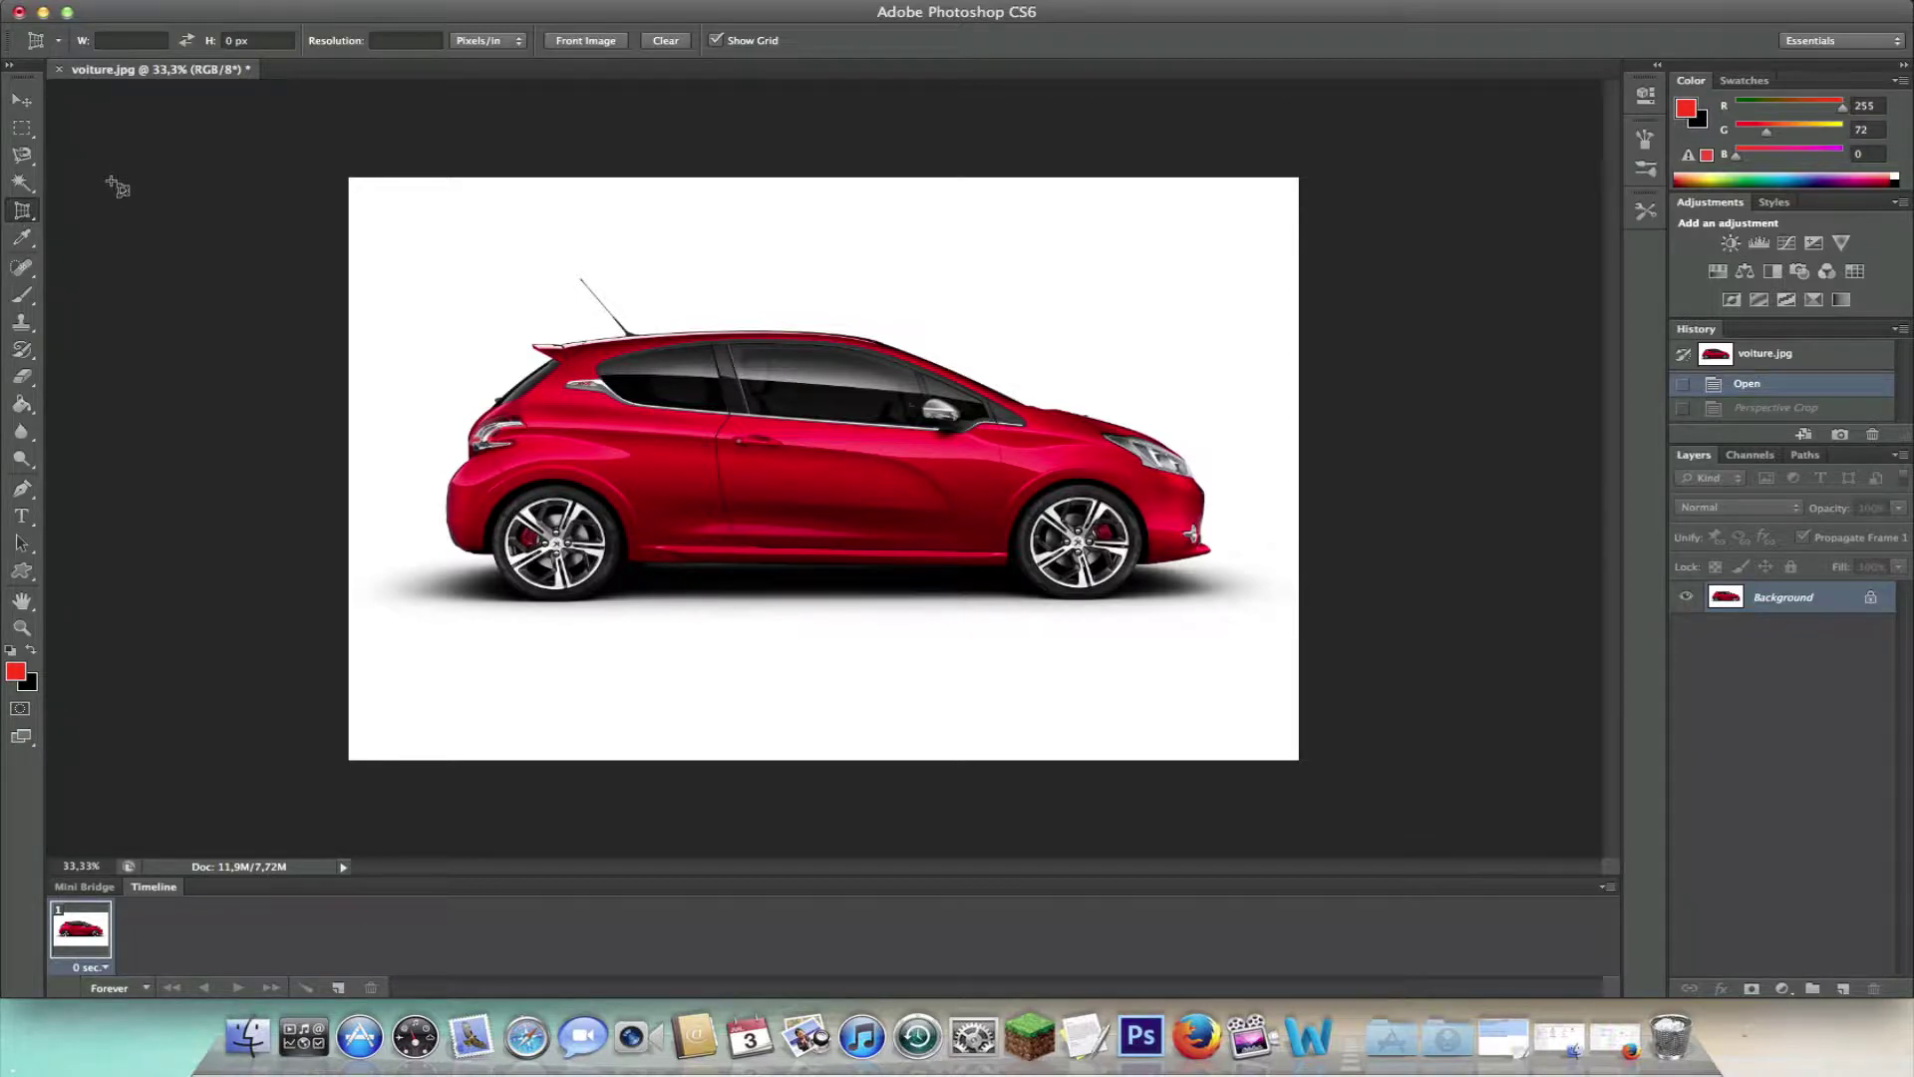
Step: Open site web.jpg from the Bureau folder as a second document
{"action": "key", "text": "super+o"}
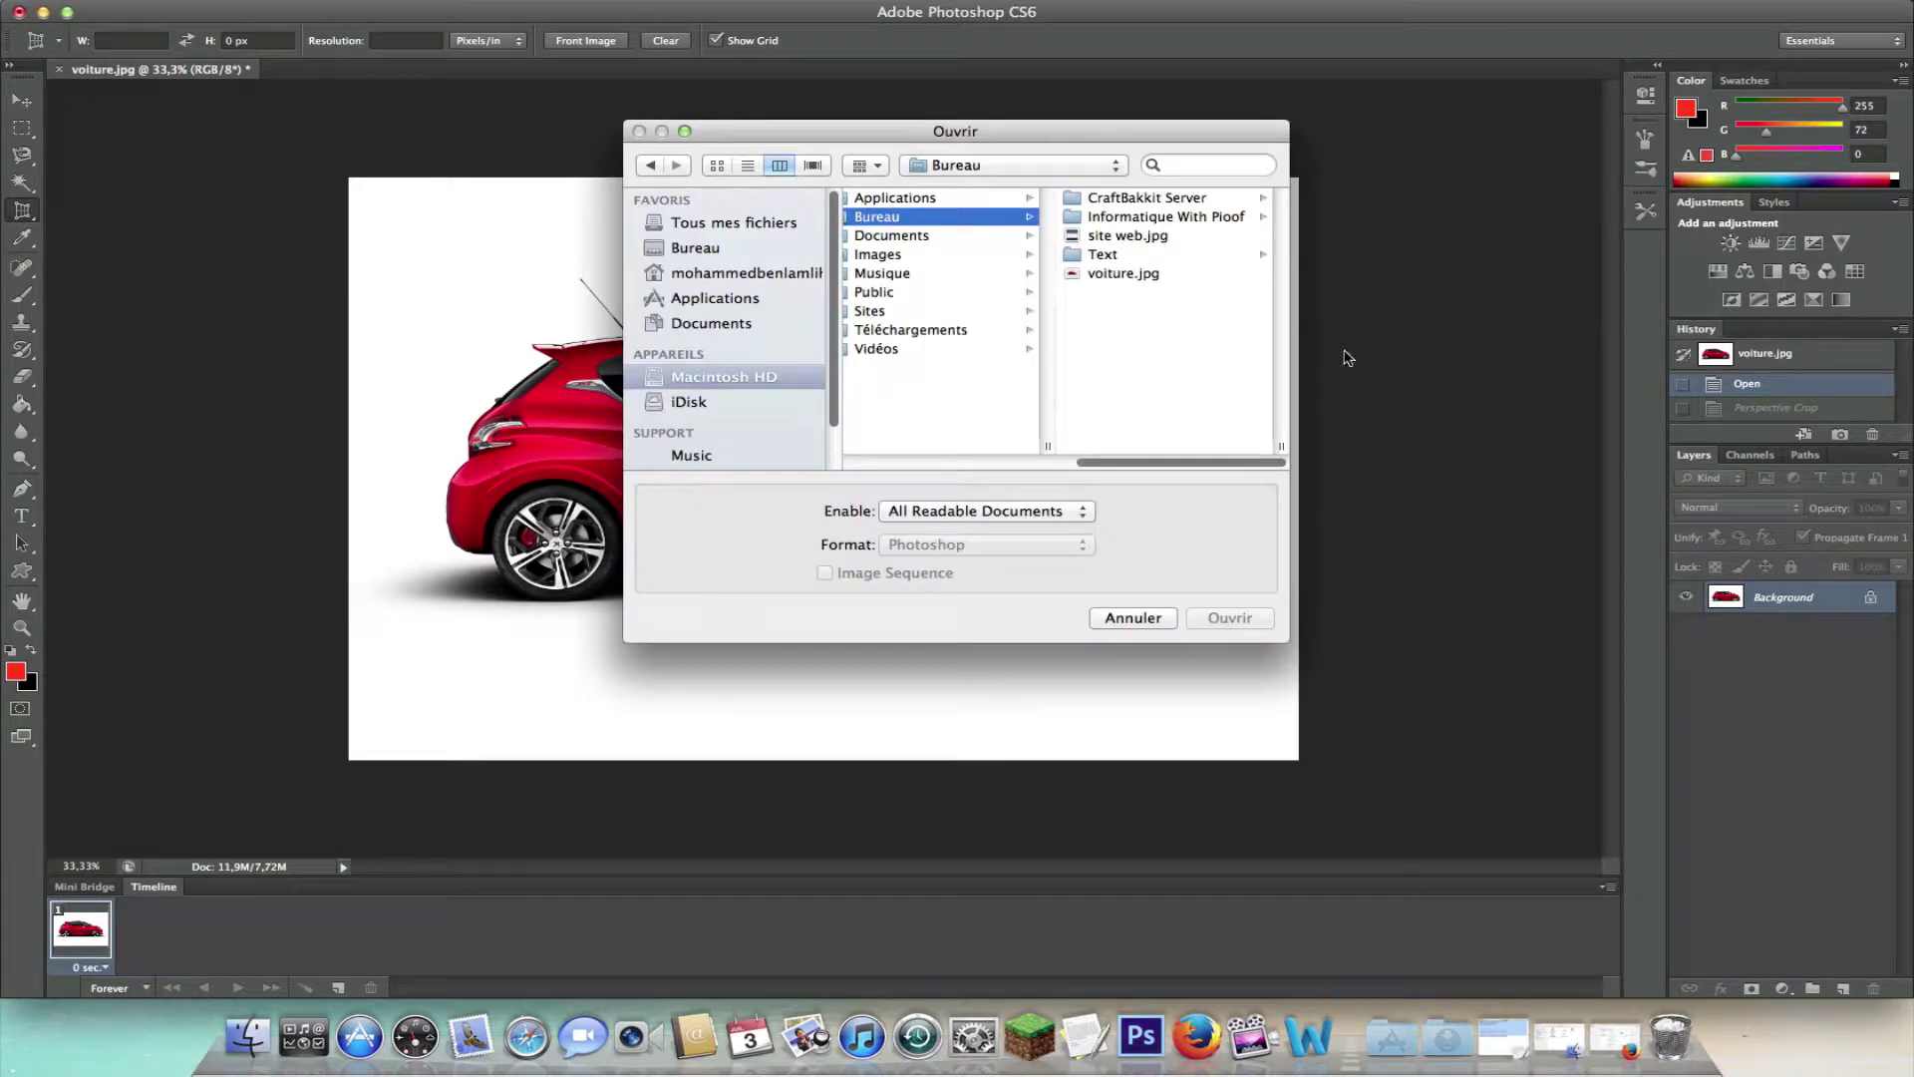
{"action": "left_click", "coordinate": [1147, 233]}
{"action": "left_click", "coordinate": [1226, 618]}
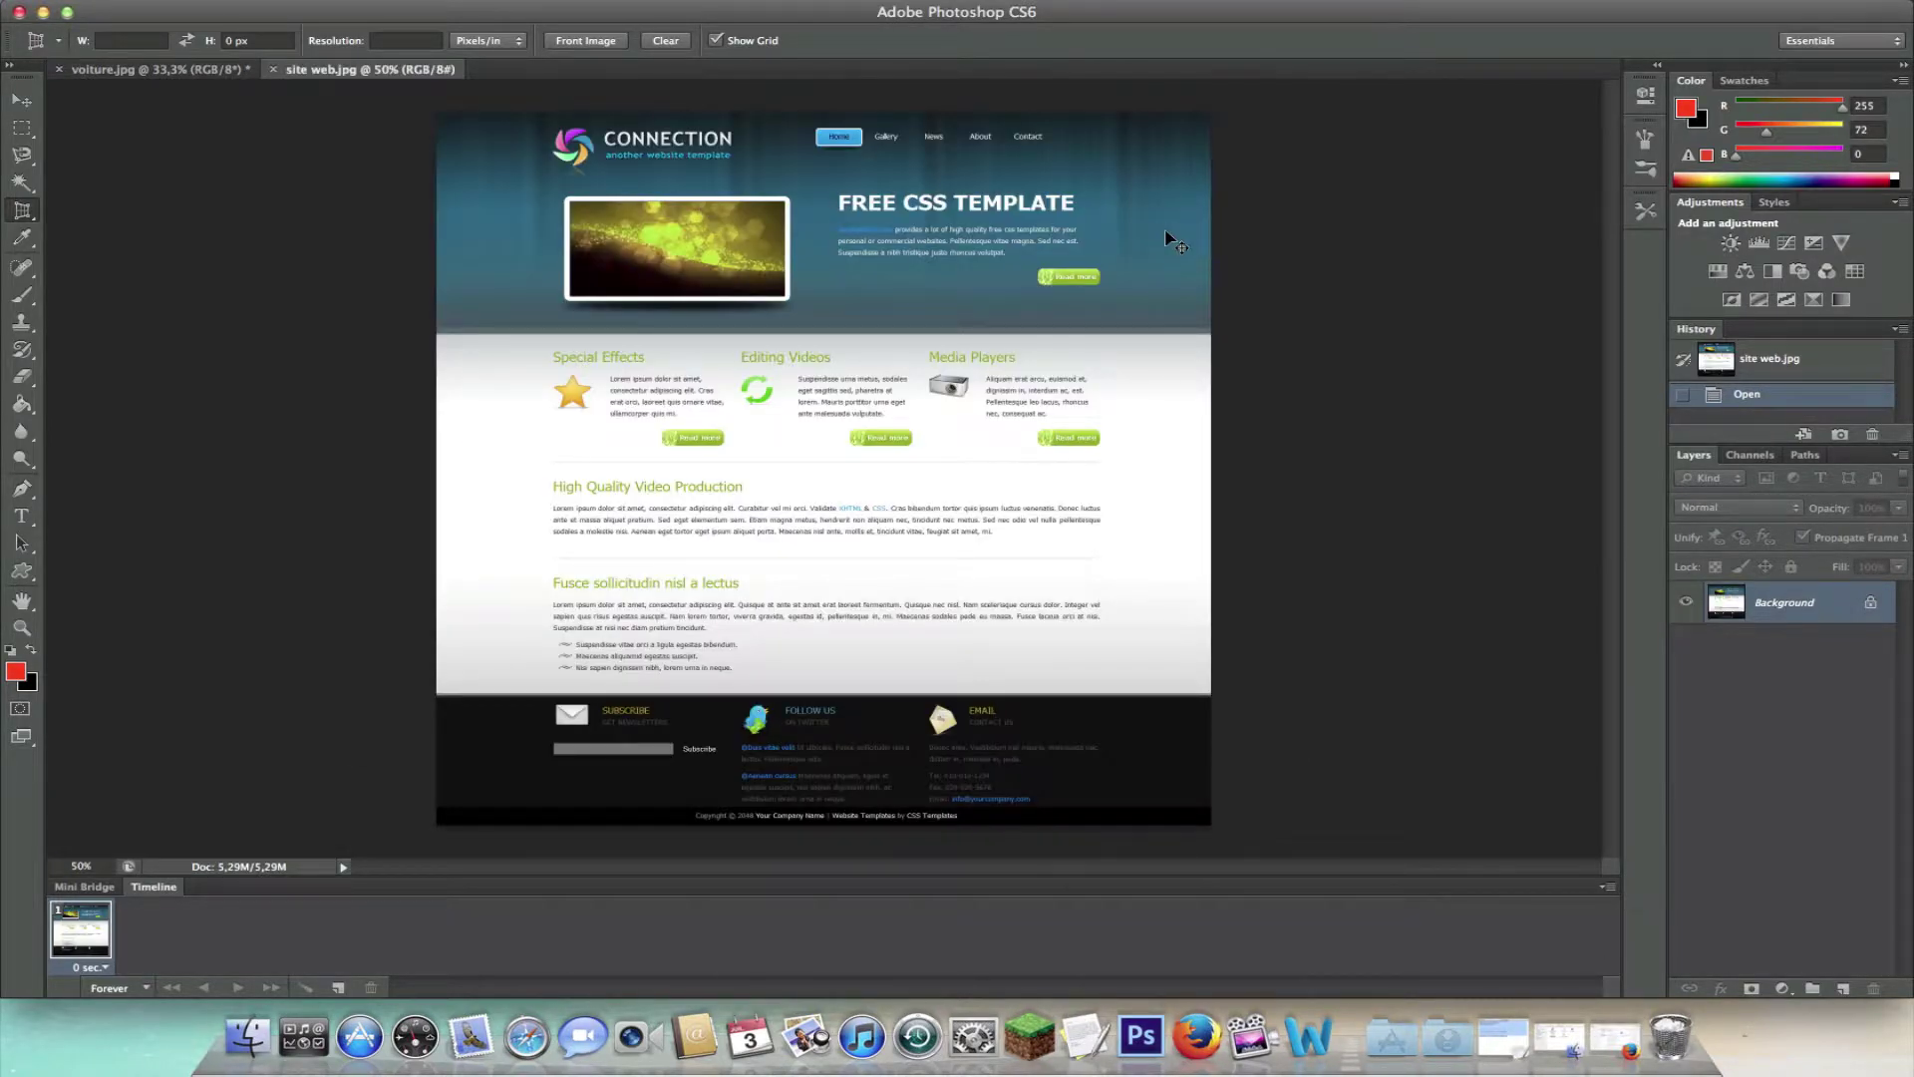
Step: Draw a separate slice around each navigation item, Home, Gallery, News, About and Contact, in the website mockup's header
{"action": "key", "text": "super+plus"}
{"action": "key", "text": "super+plus"}
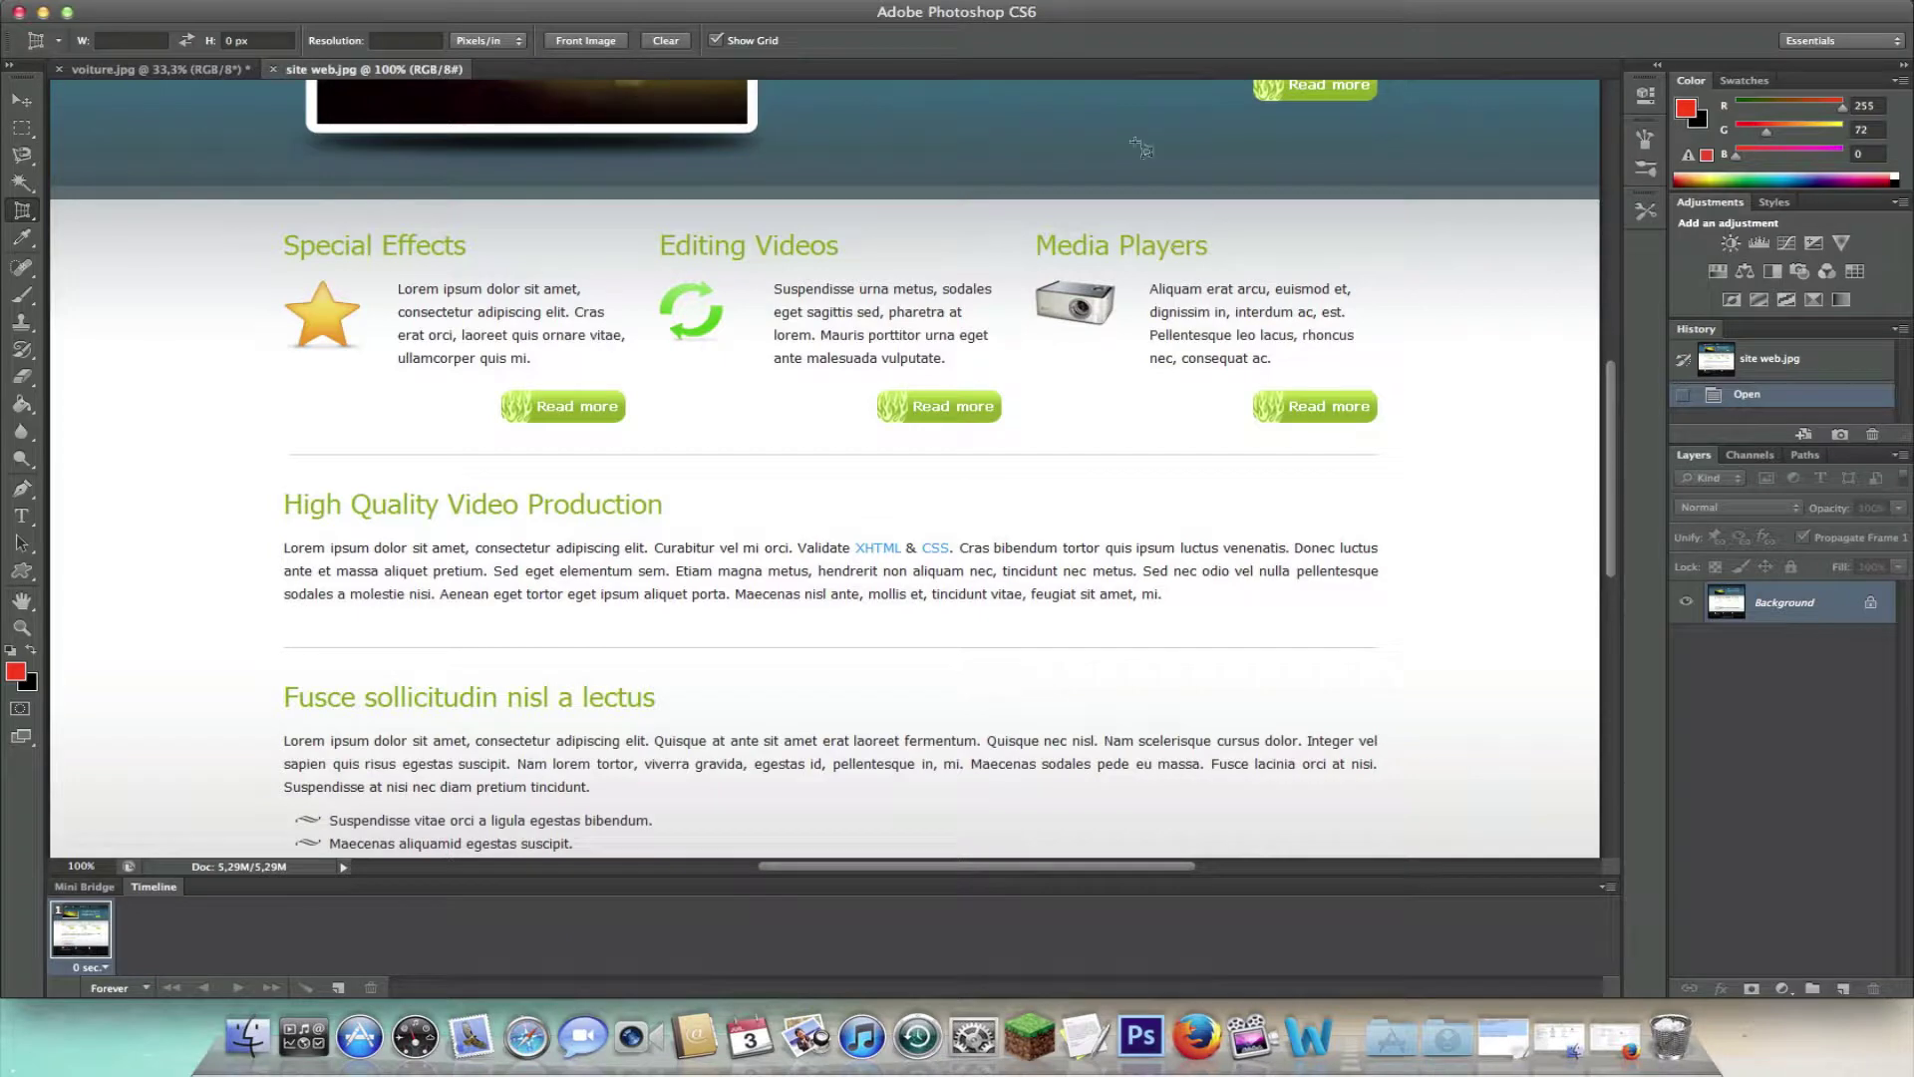
{"action": "left_click_drag", "start_coordinate": [957, 171], "coordinate": [803, 141]}
{"action": "left_click", "coordinate": [18, 213]}
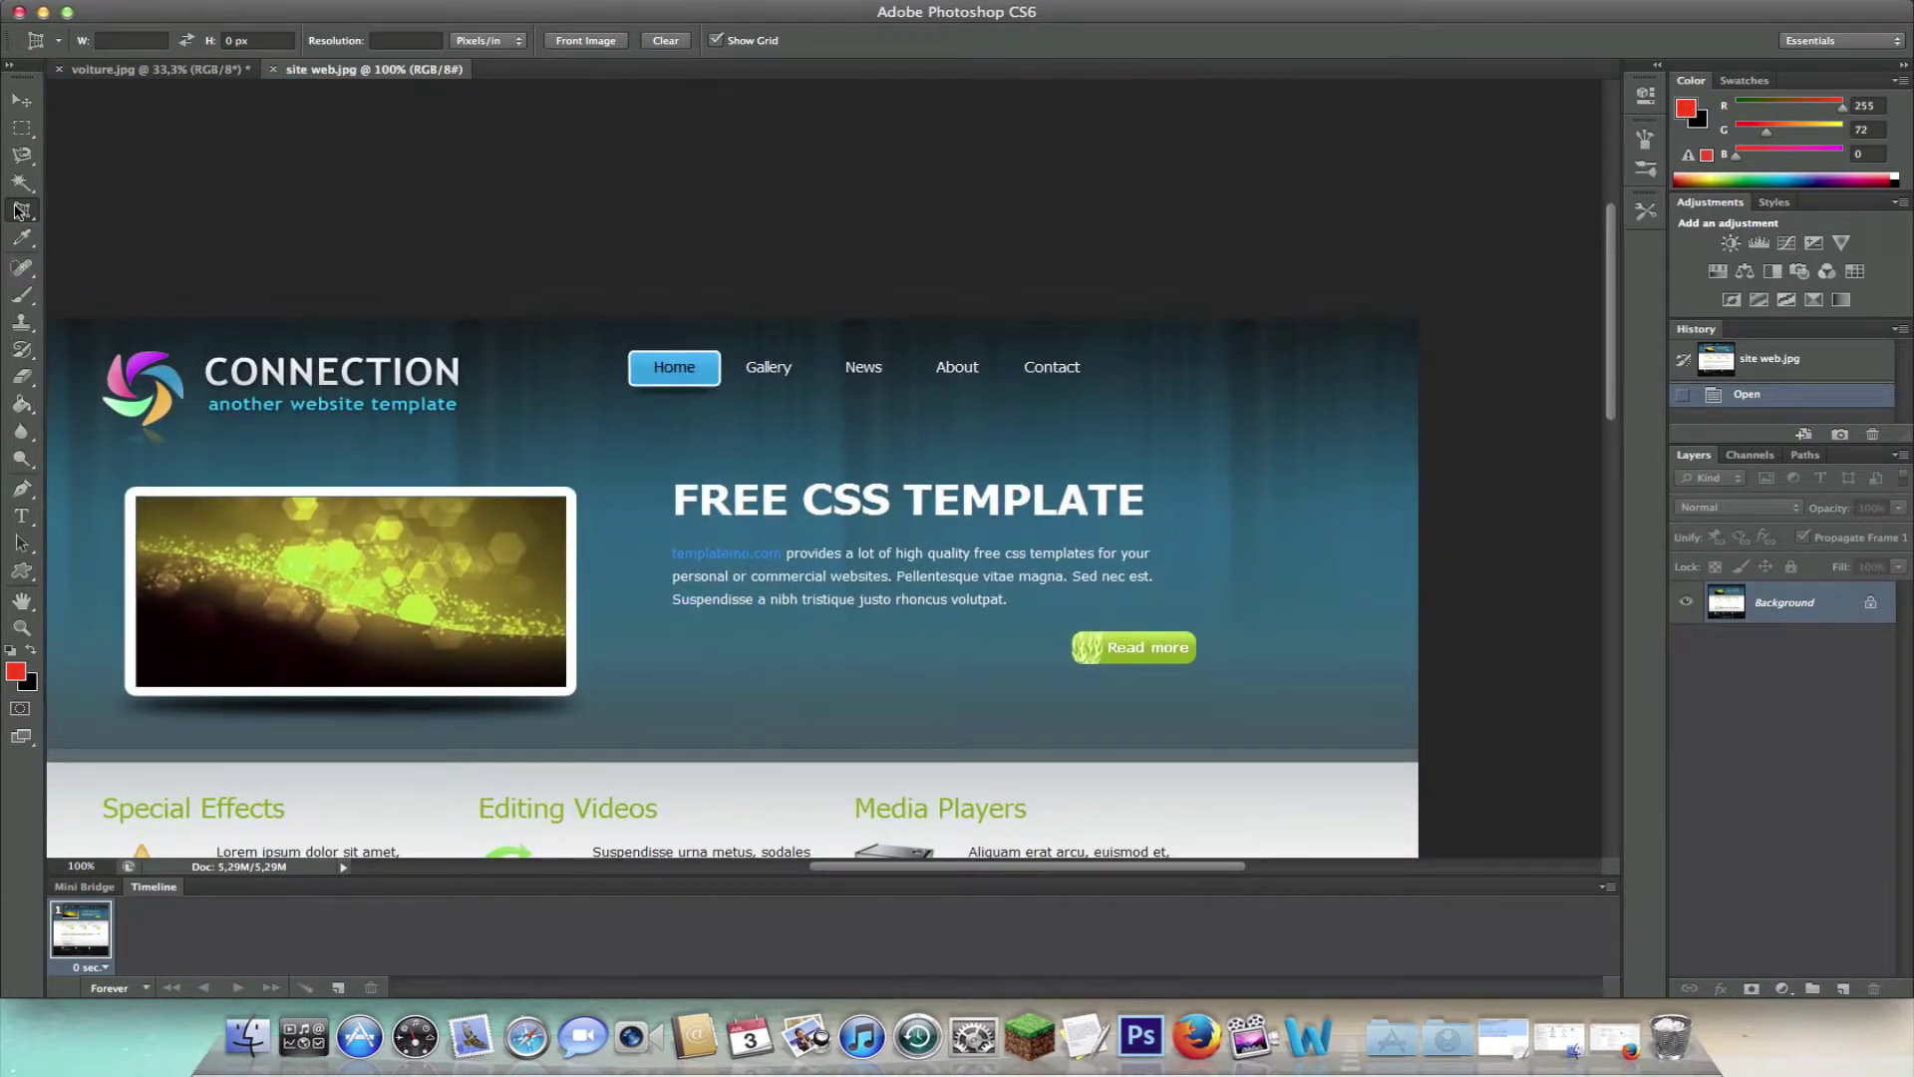
{"action": "left_click", "coordinate": [77, 249]}
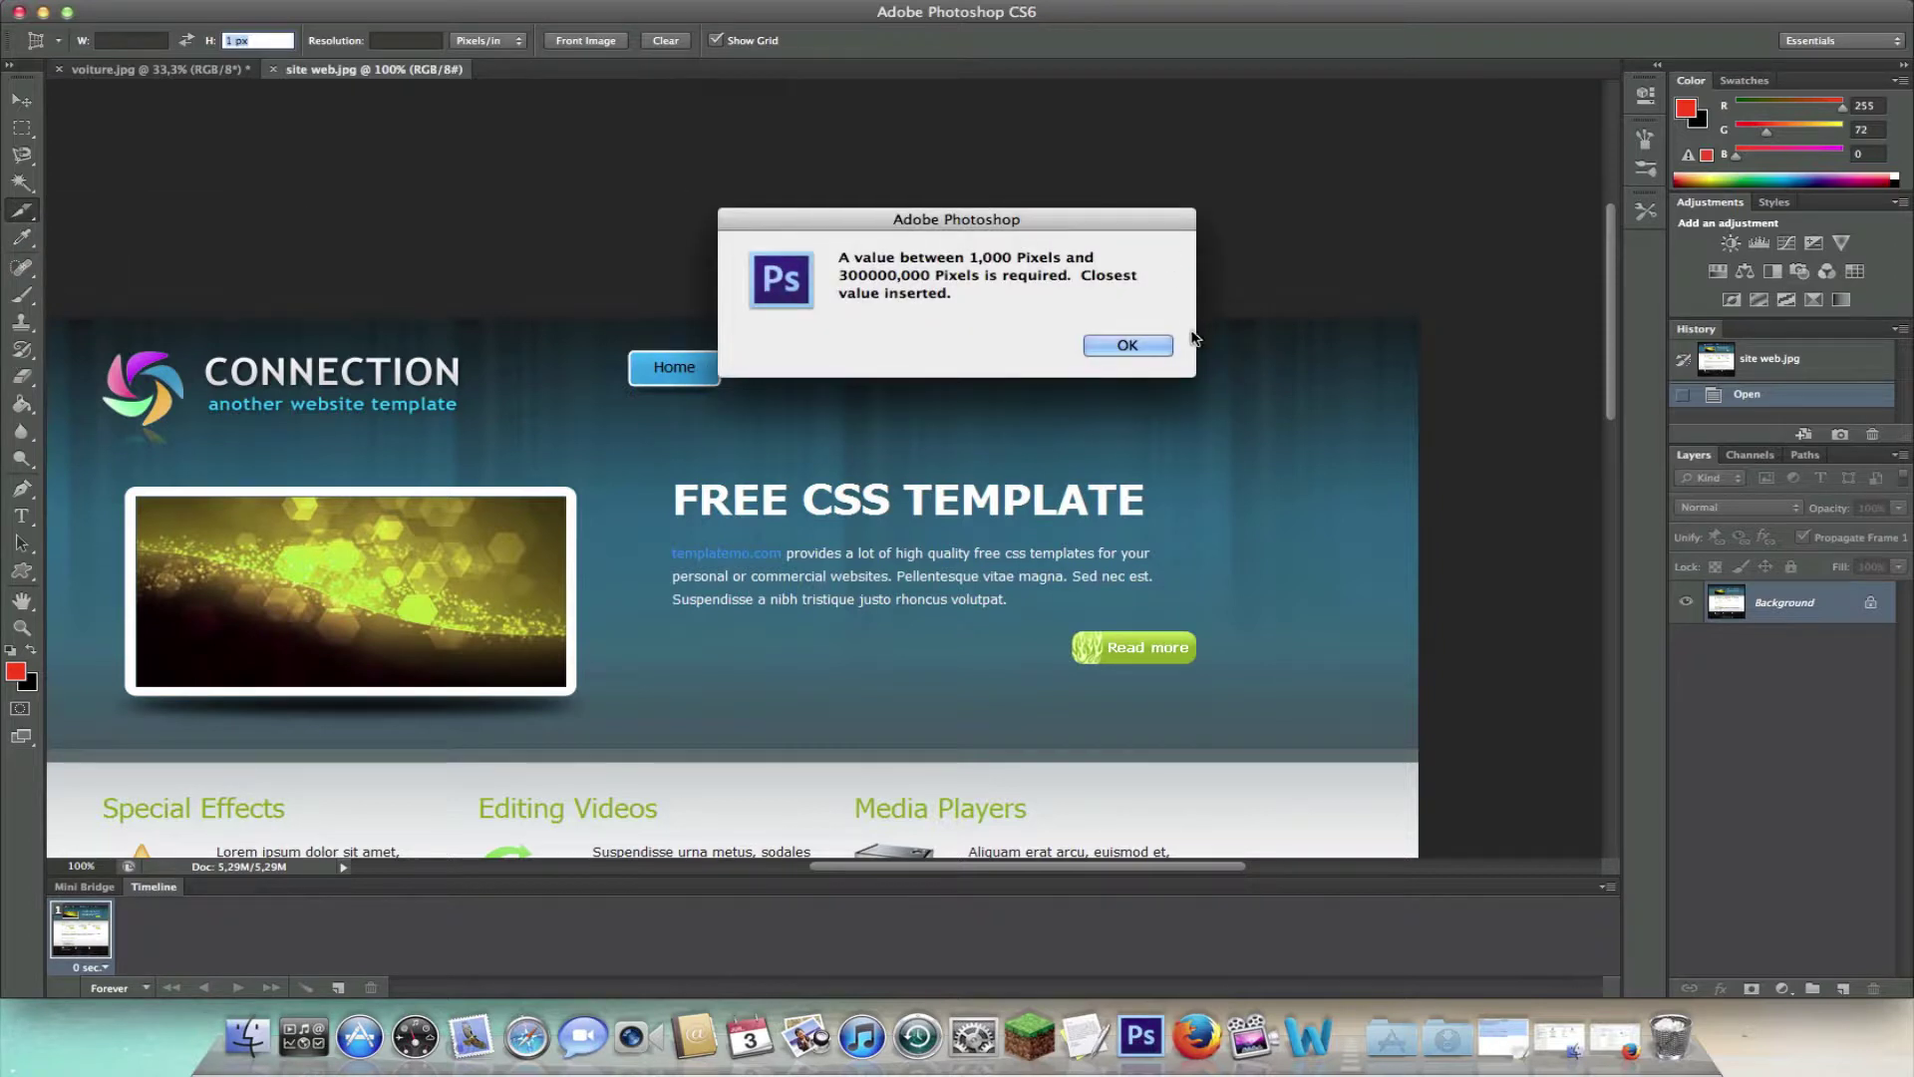
{"action": "left_click", "coordinate": [1126, 344]}
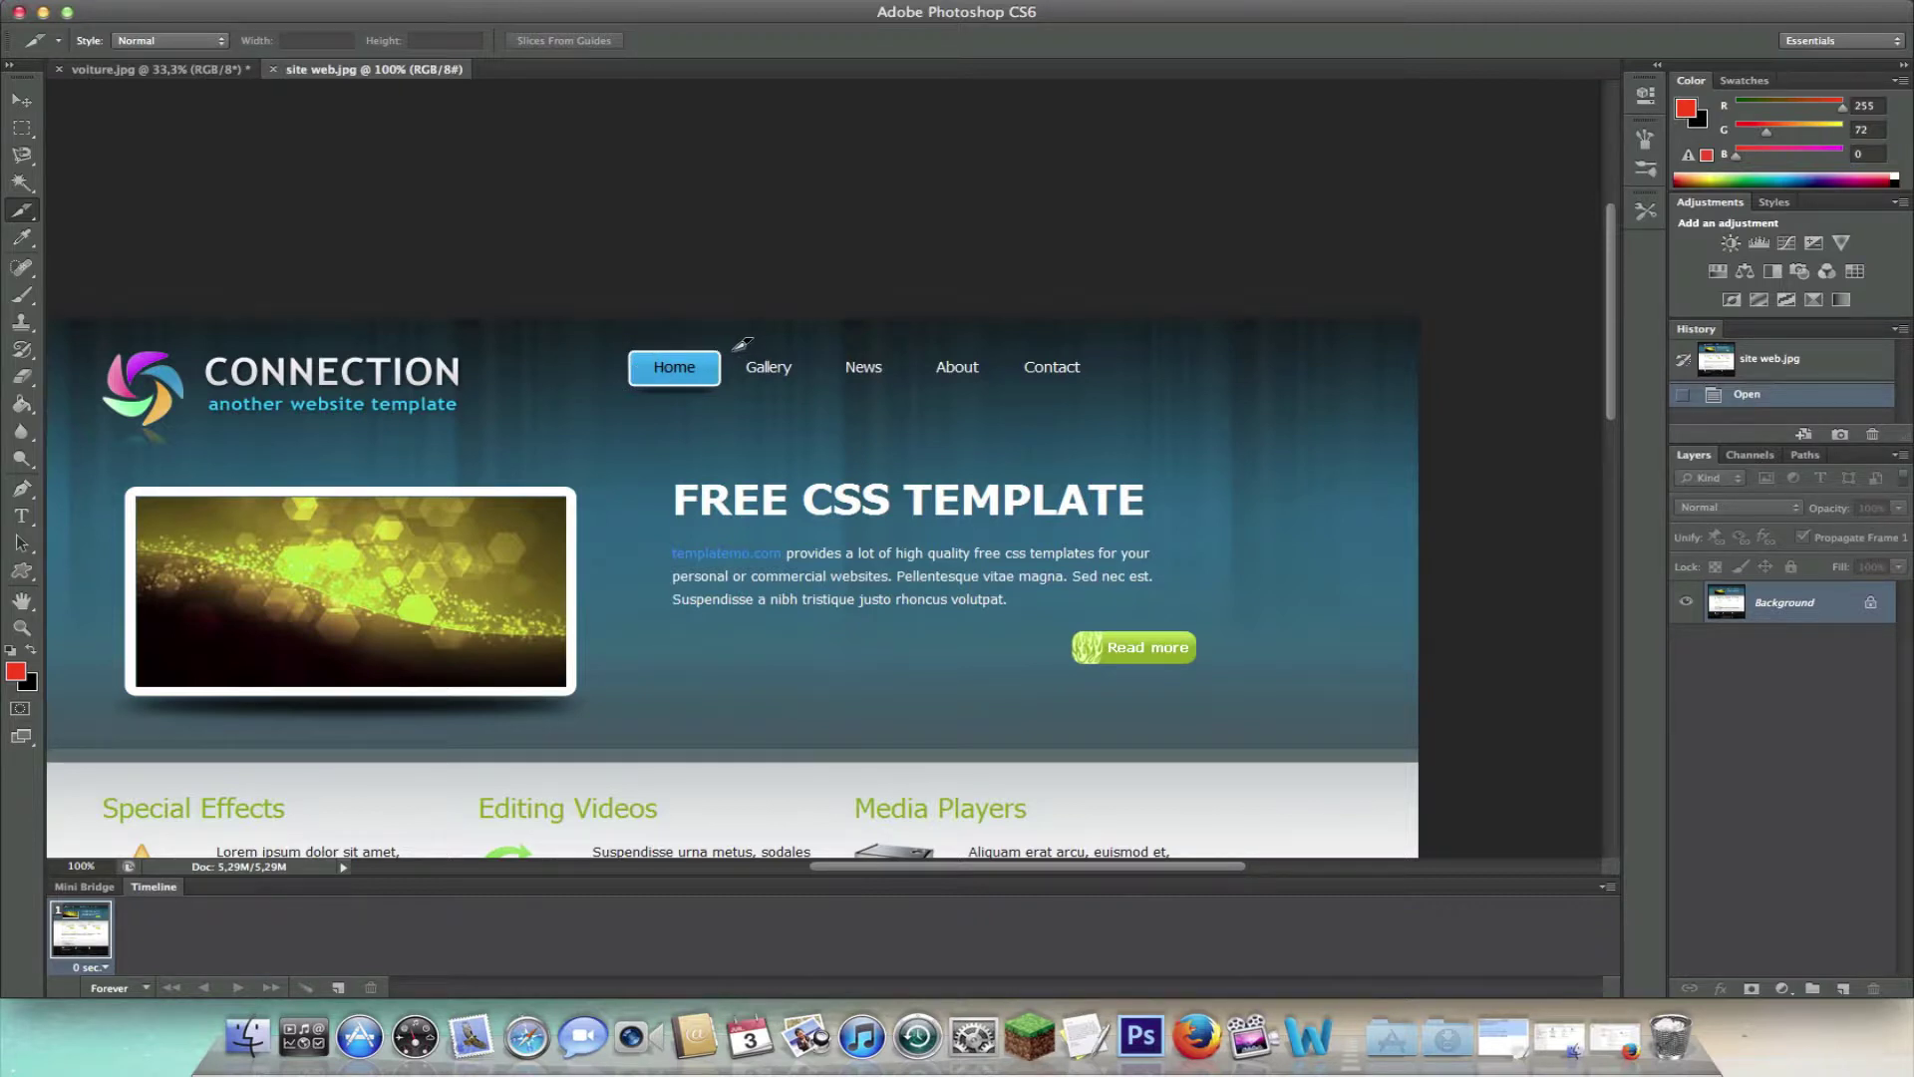
{"action": "left_click_drag", "start_coordinate": [731, 349], "coordinate": [1096, 389]}
{"action": "left_click_drag", "start_coordinate": [629, 348], "coordinate": [719, 389]}
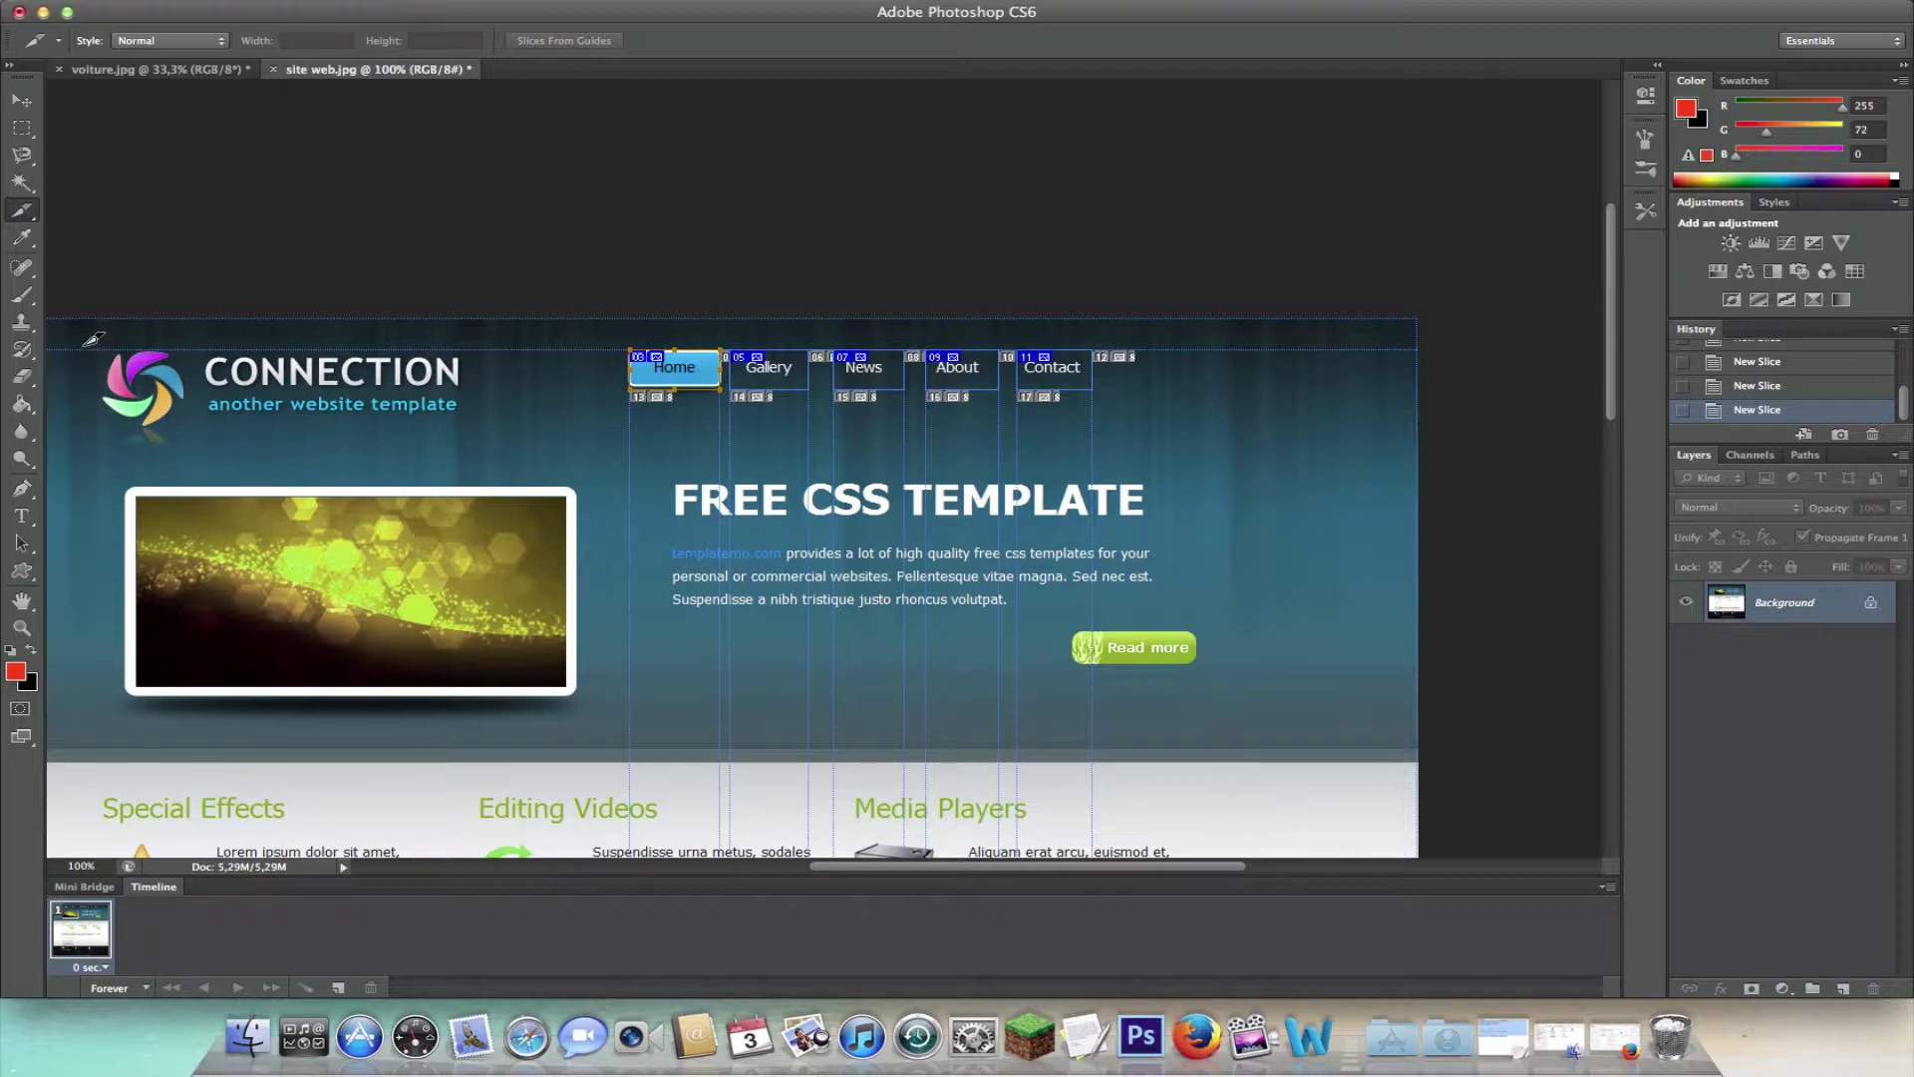
Step: Draw slices around the CONNECTION logo with its tagline and around the header's Read more button
{"action": "mouse_move", "coordinate": [83, 349]}
{"action": "left_mouse_down"}
{"action": "mouse_move", "coordinate": [429, 398]}
{"action": "mouse_move", "coordinate": [472, 448]}
{"action": "left_mouse_up"}
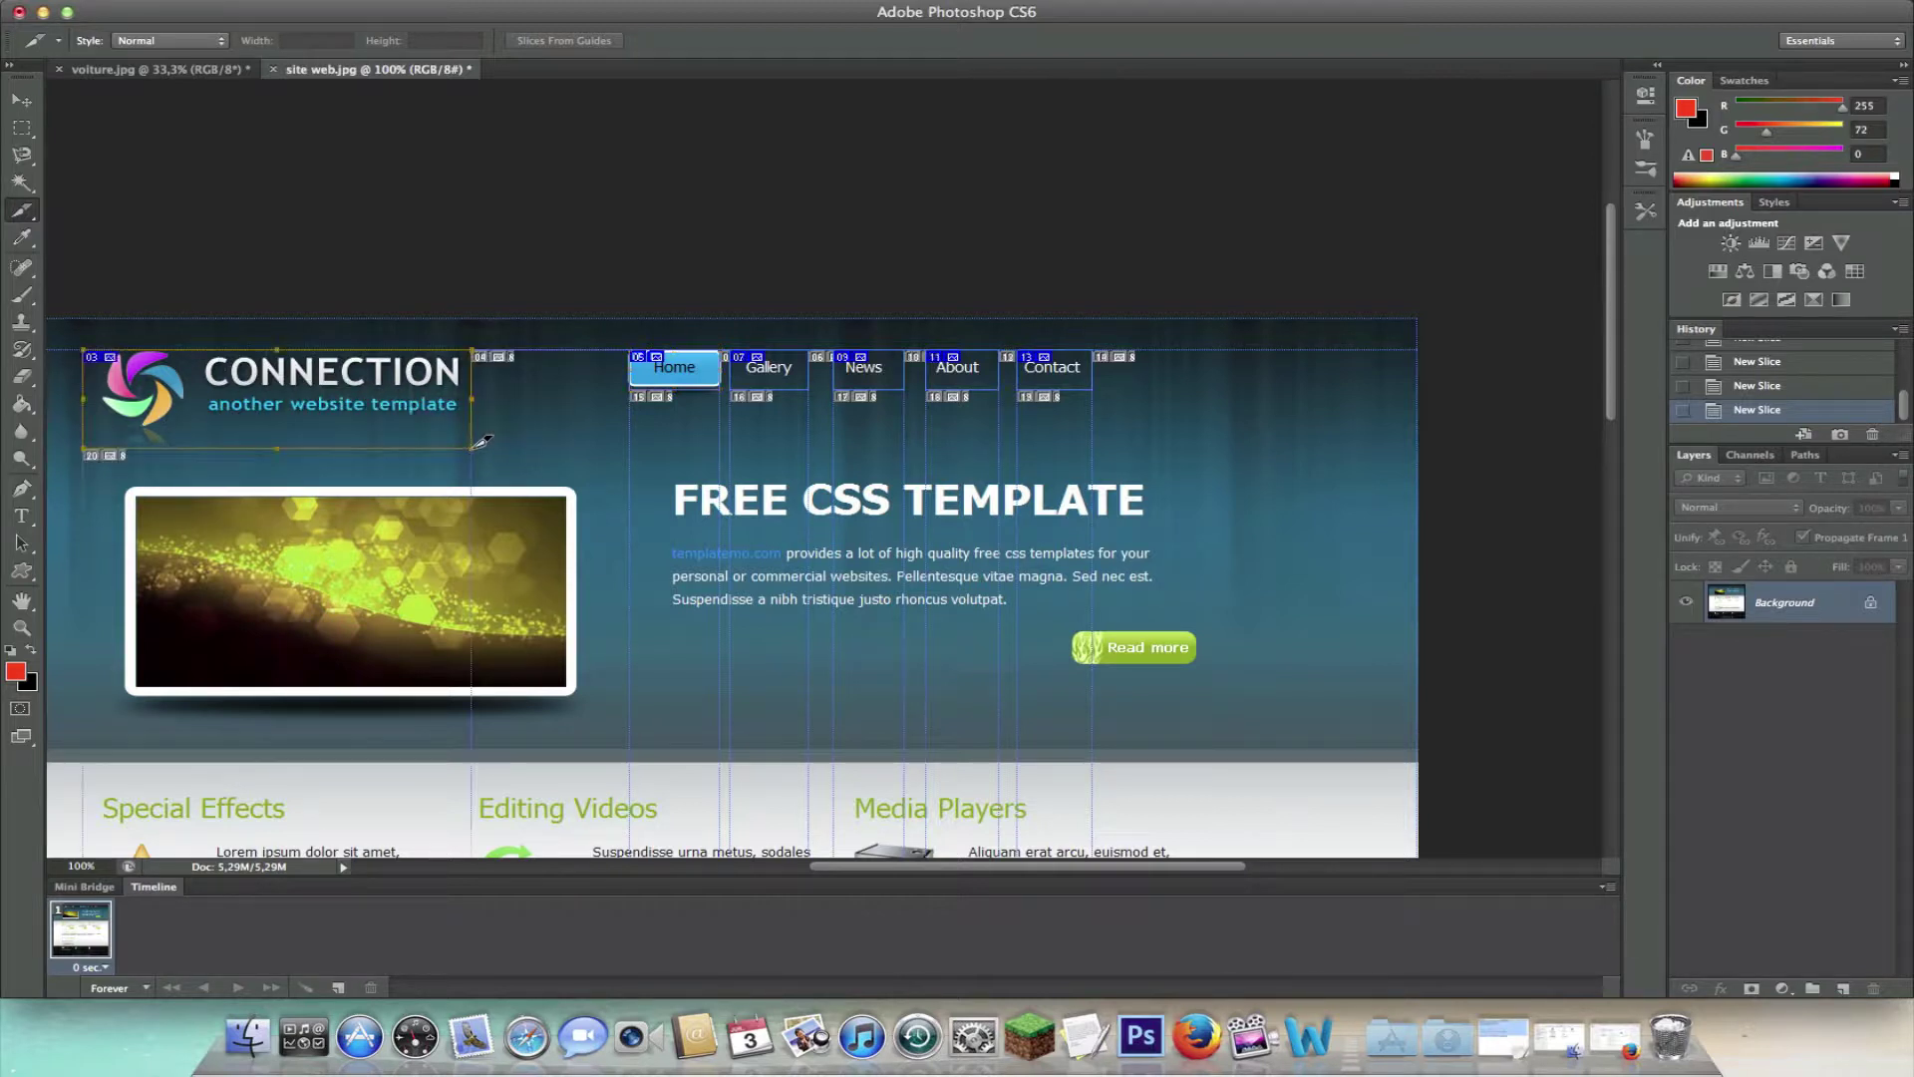
{"action": "left_click_drag", "start_coordinate": [1073, 632], "coordinate": [1195, 663]}
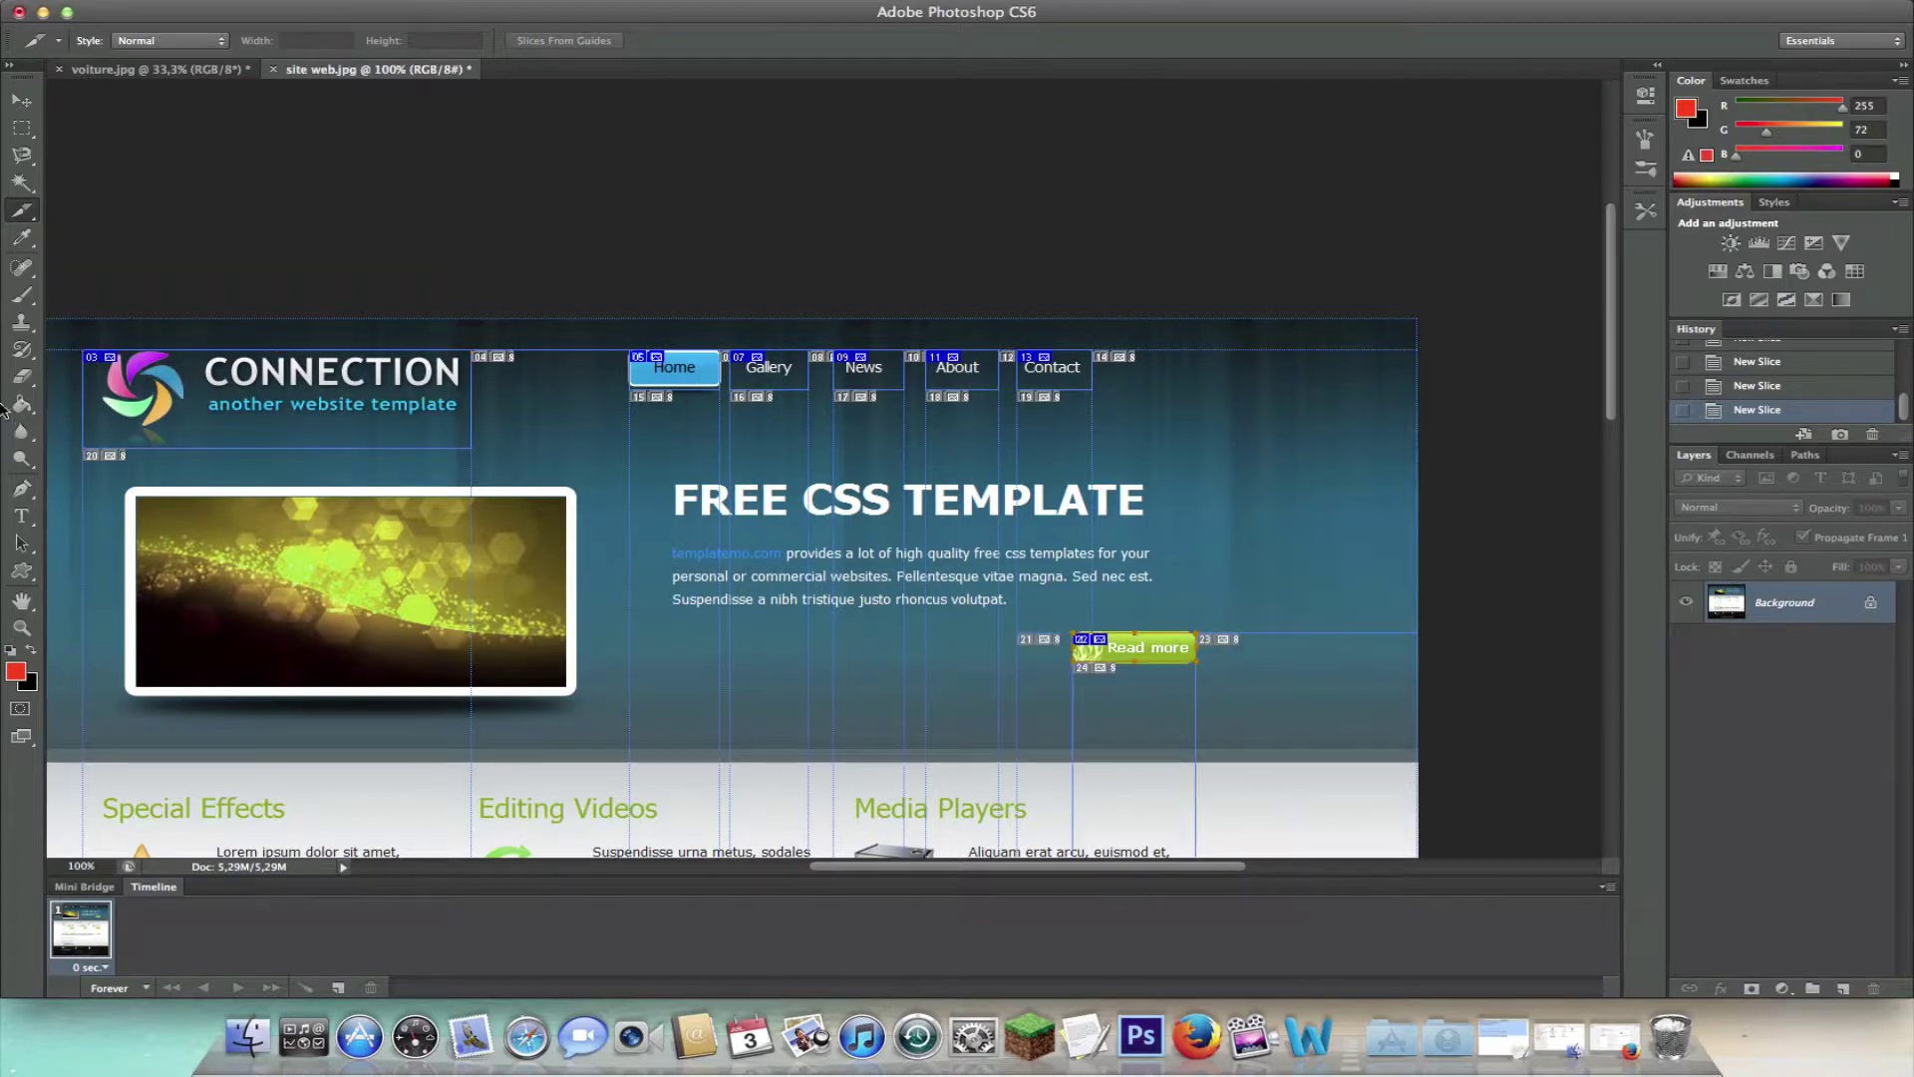
Step: Nudge the Read more slice with the Slice Select tool and adjust its lower edge to fit the button
{"action": "left_click_drag", "start_coordinate": [22, 209], "coordinate": [103, 280]}
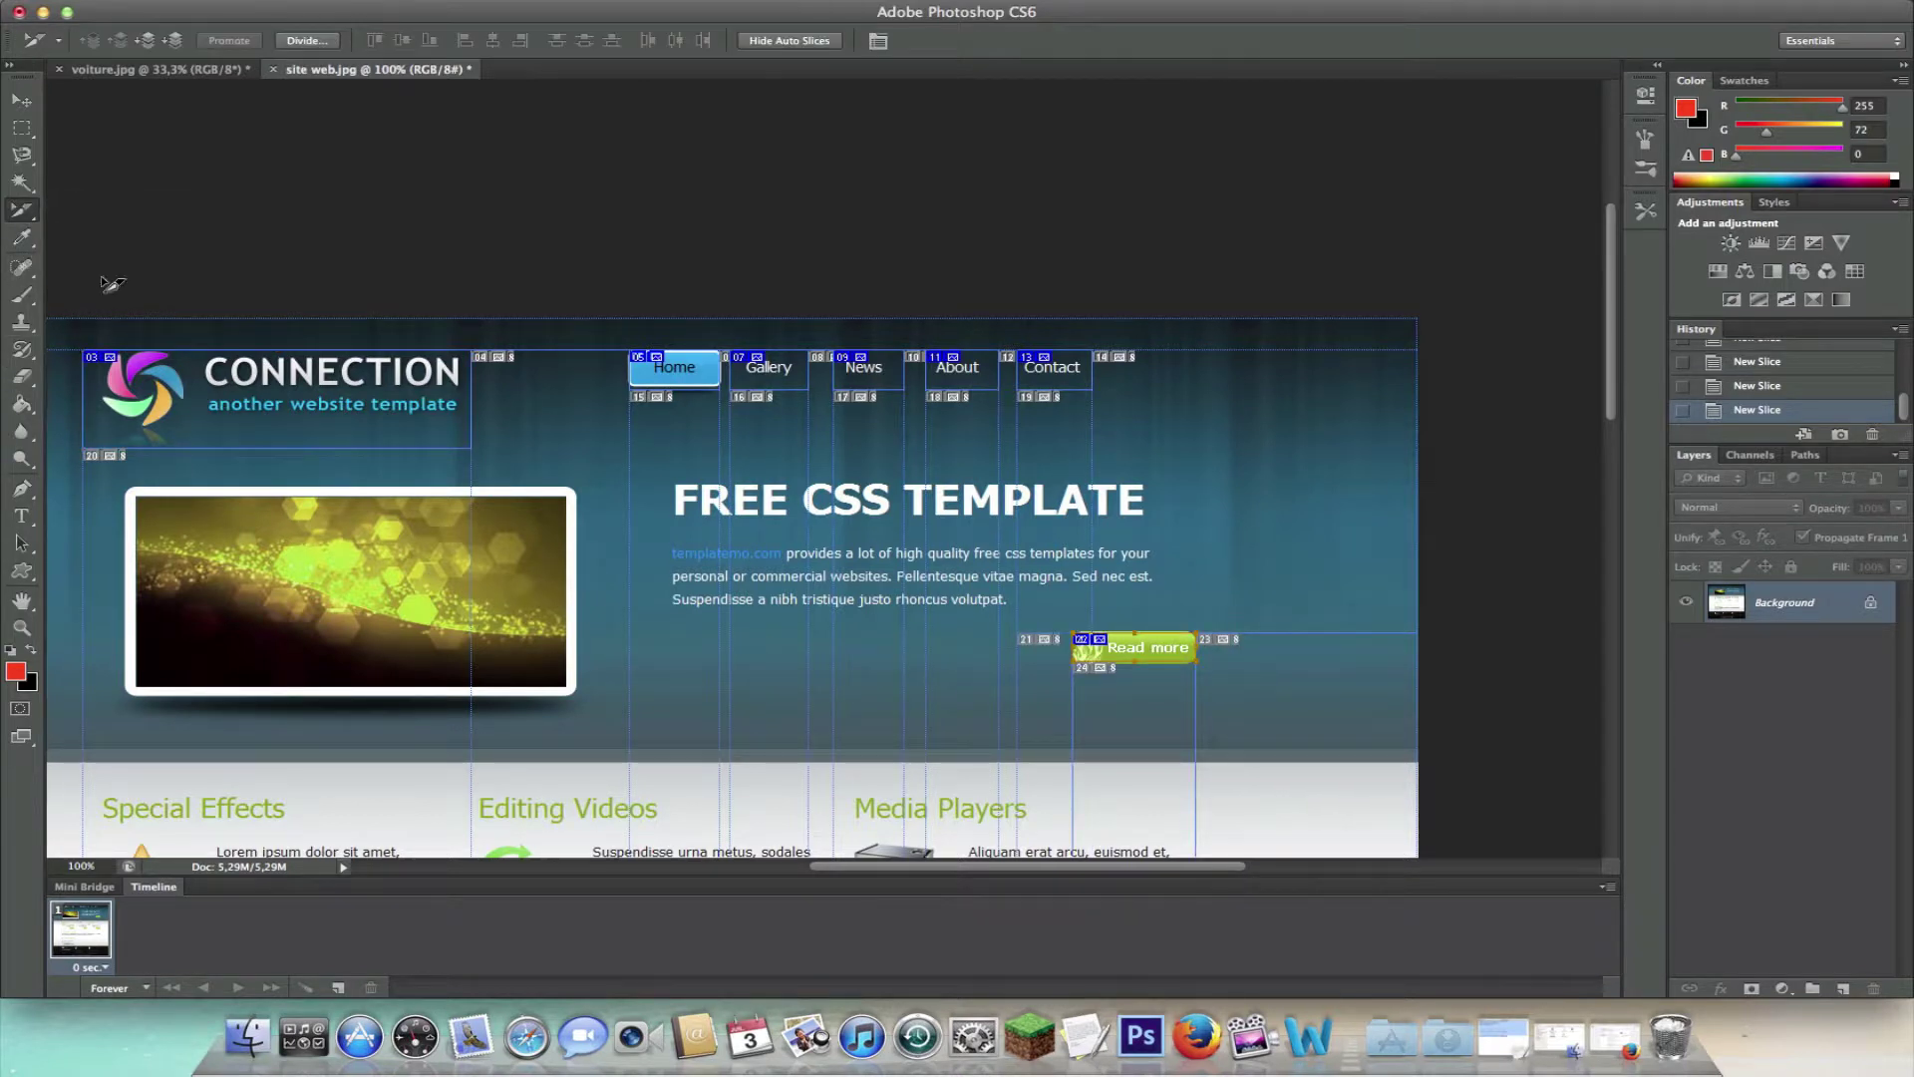
{"action": "mouse_move", "coordinate": [1122, 652]}
{"action": "left_mouse_down"}
{"action": "mouse_move", "coordinate": [853, 624]}
{"action": "mouse_move", "coordinate": [1155, 665]}
{"action": "mouse_move", "coordinate": [1119, 654]}
{"action": "left_mouse_up"}
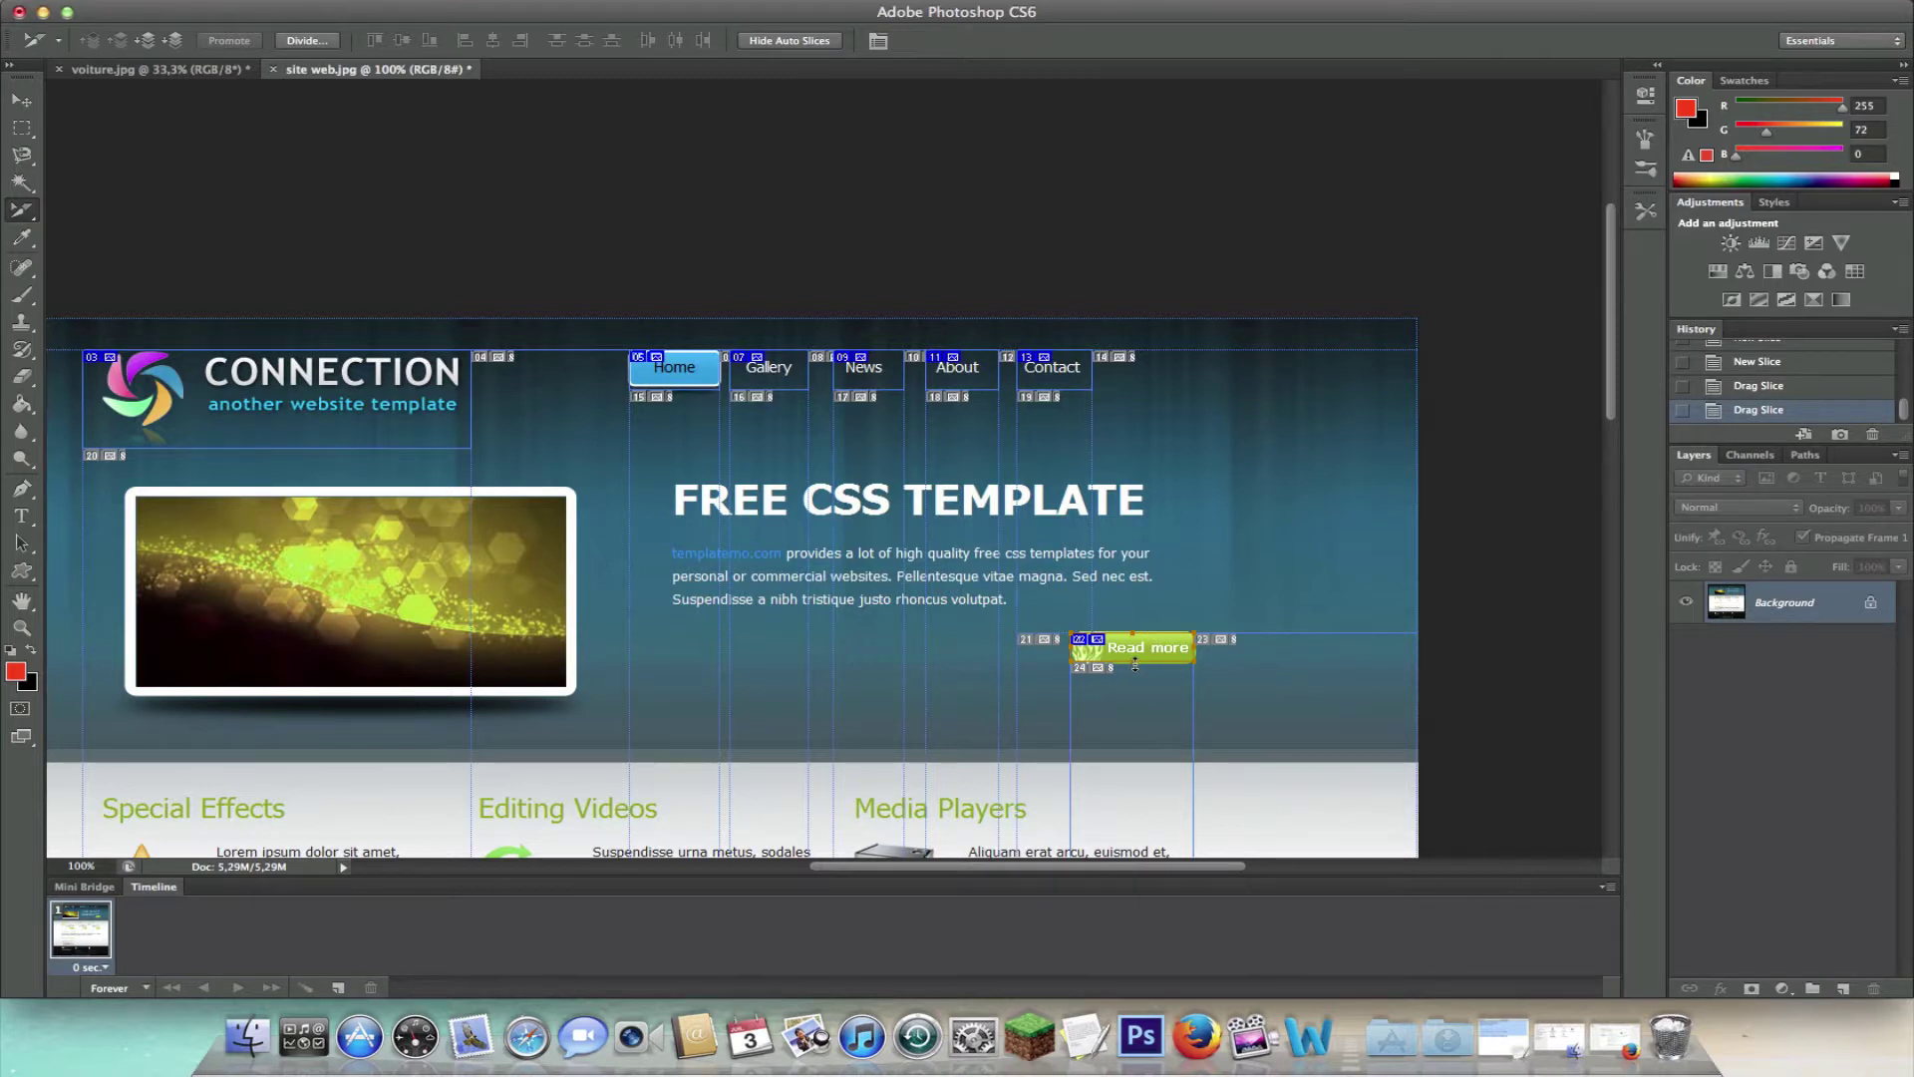
{"action": "left_click_drag", "start_coordinate": [1133, 667], "coordinate": [1133, 664]}
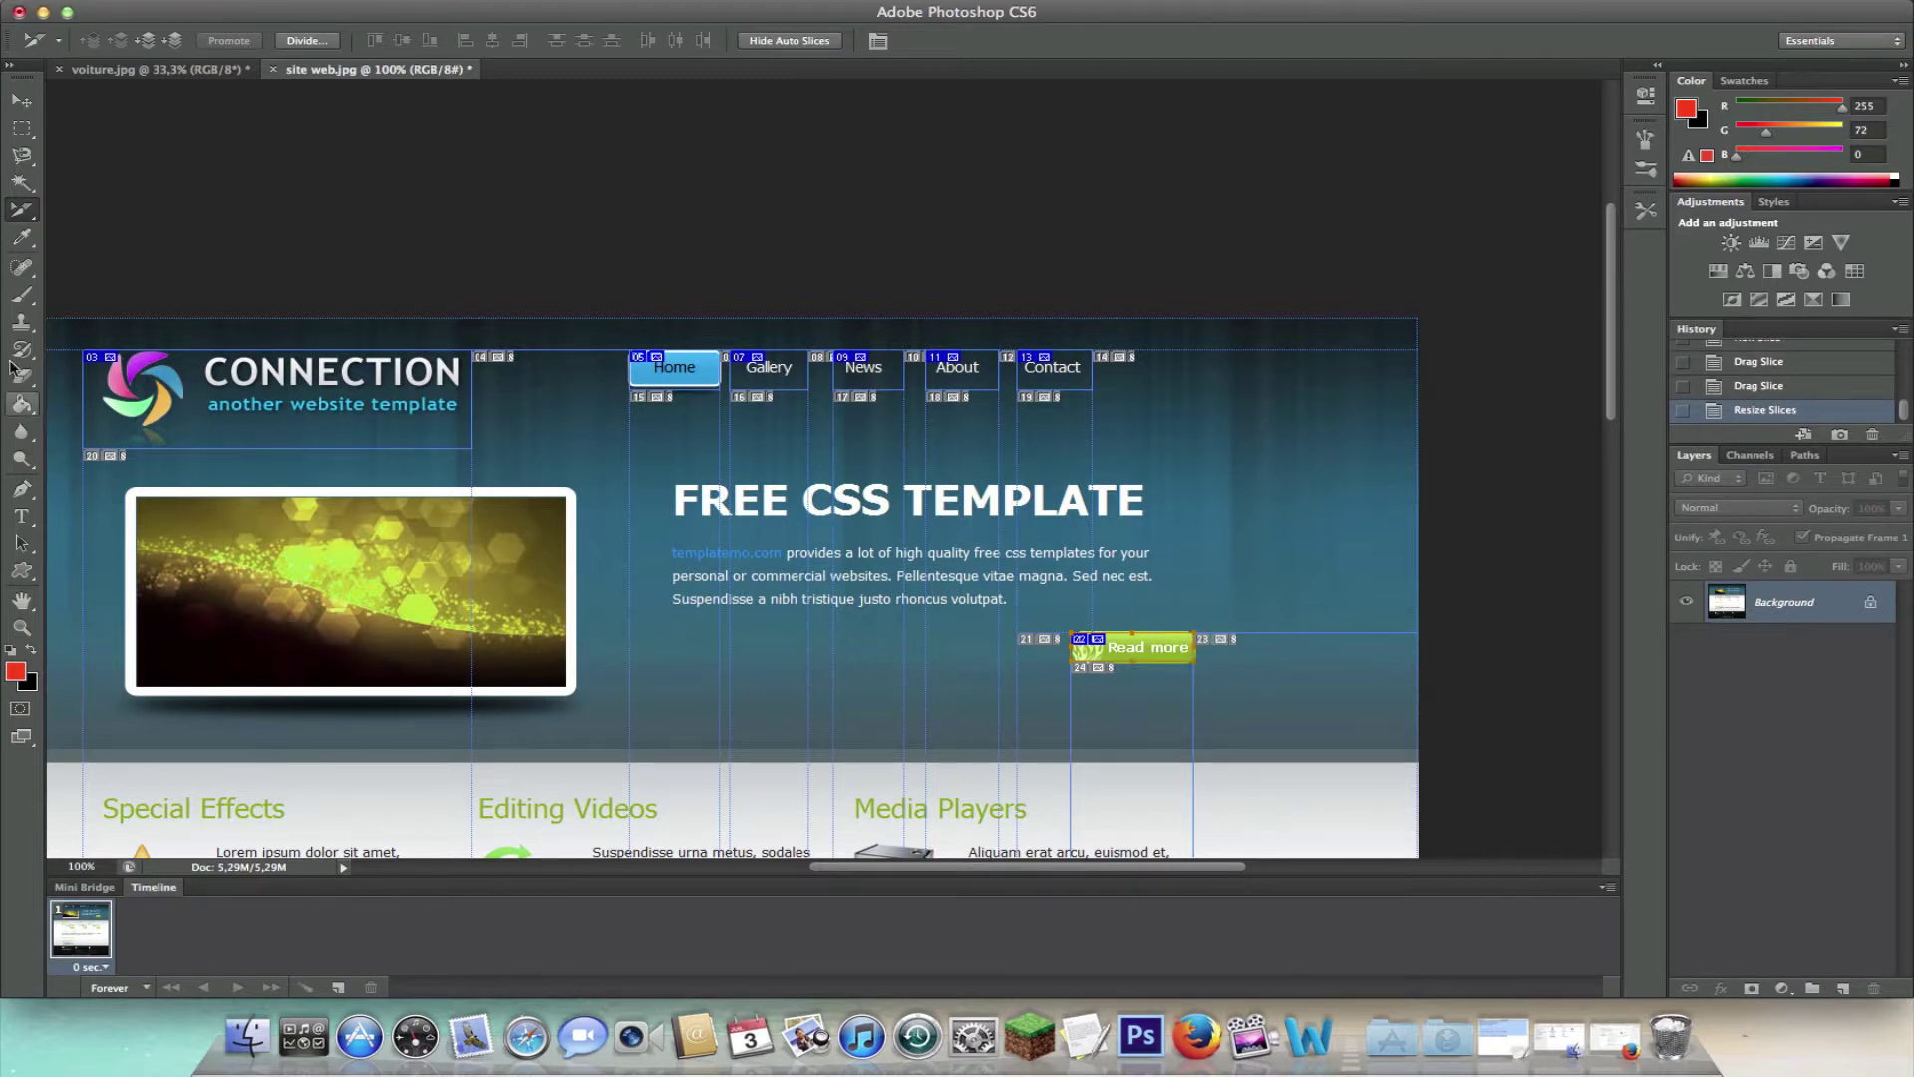
Step: Draw a red filled rectangle of about 679 by 274 px on the white area below the car in voiture.jpg
{"action": "left_click", "coordinate": [214, 75]}
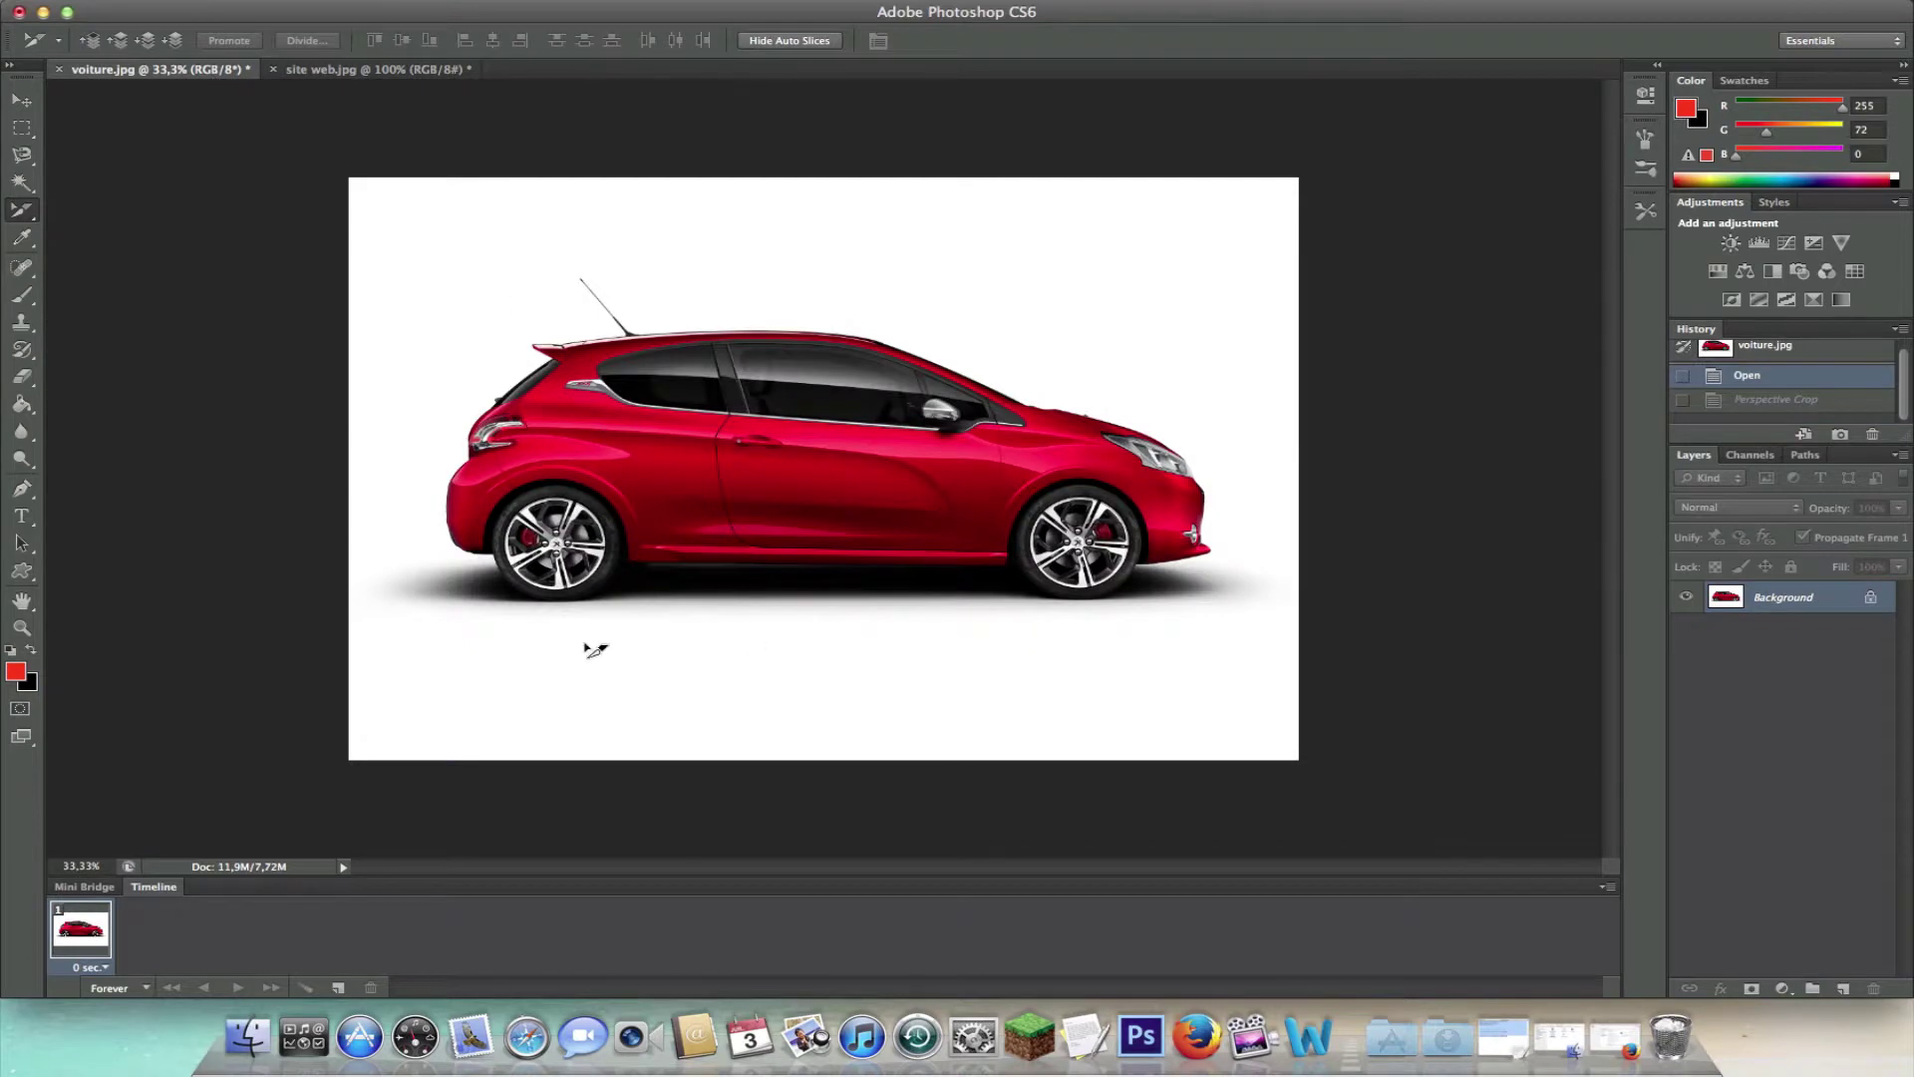
{"action": "left_click", "coordinate": [21, 238]}
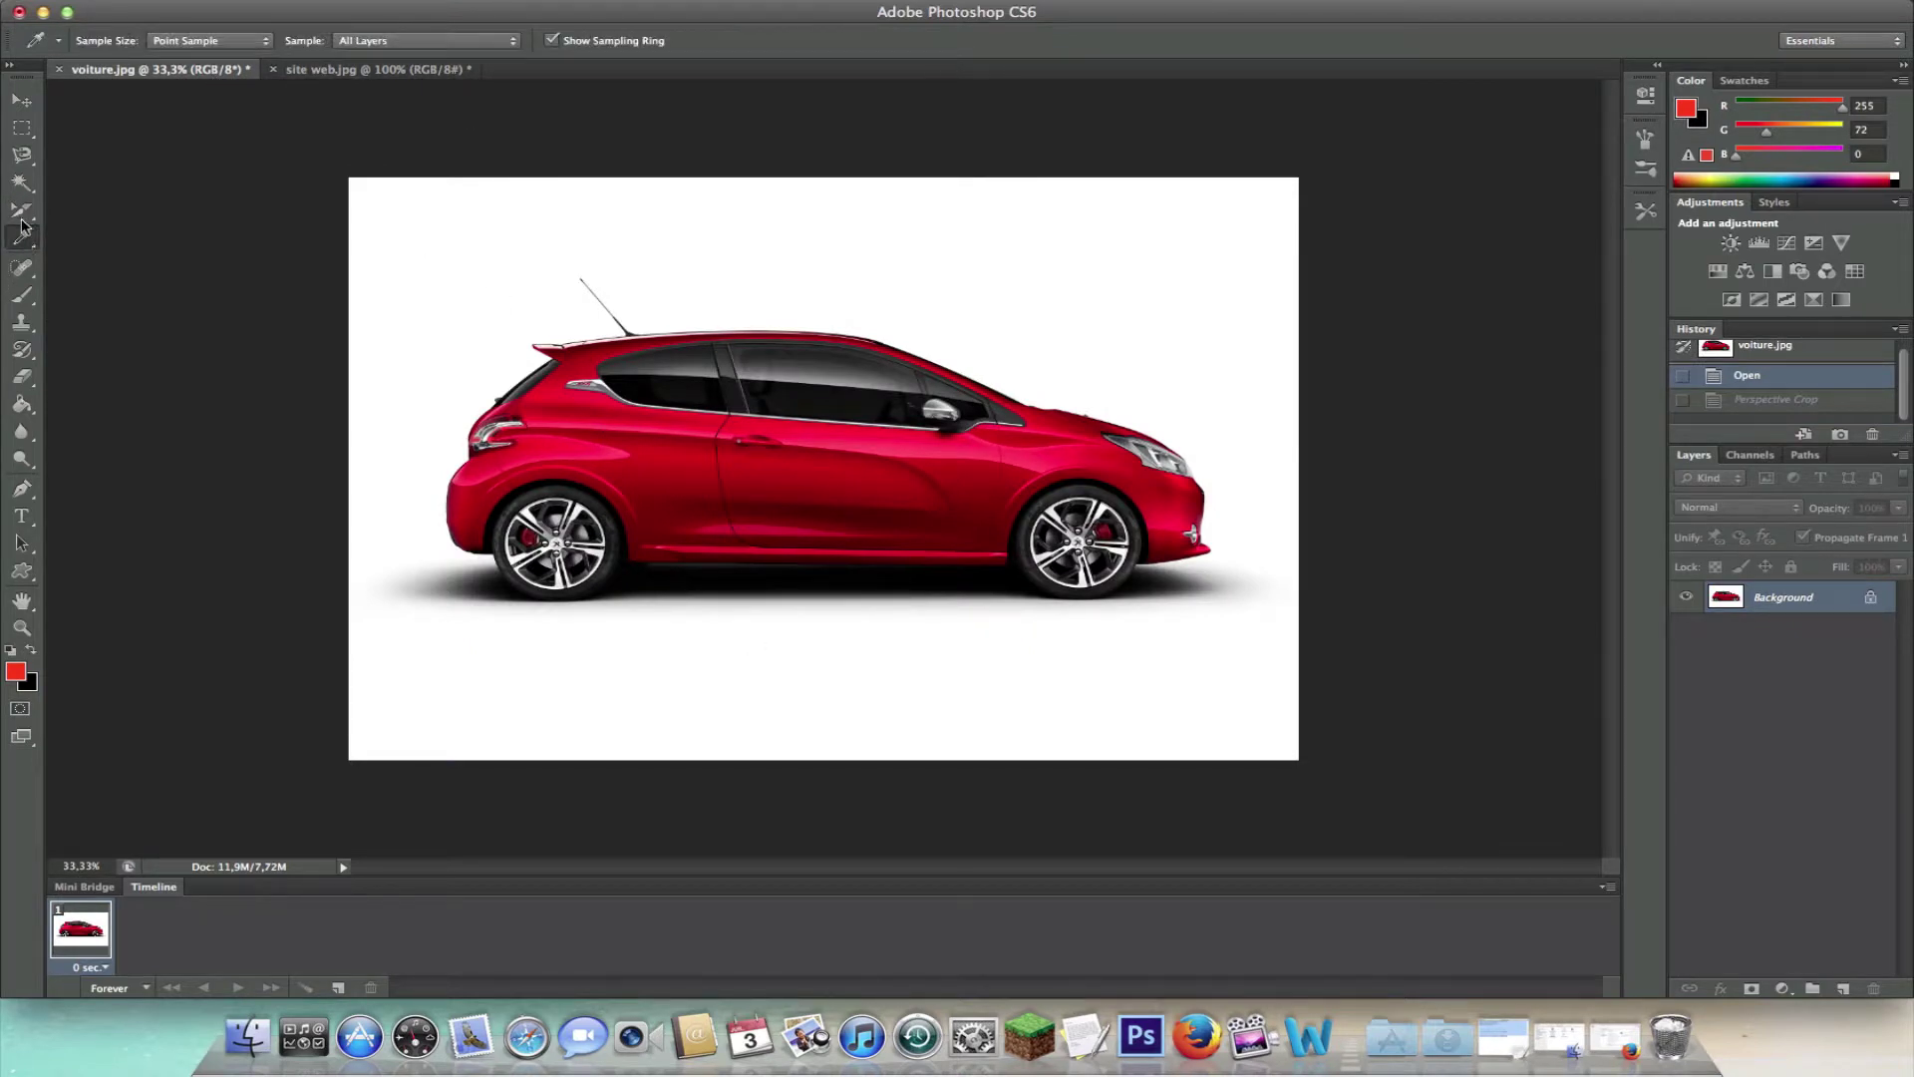
{"action": "left_click", "coordinate": [24, 213]}
{"action": "left_click", "coordinate": [67, 207]}
{"action": "left_click", "coordinate": [20, 238]}
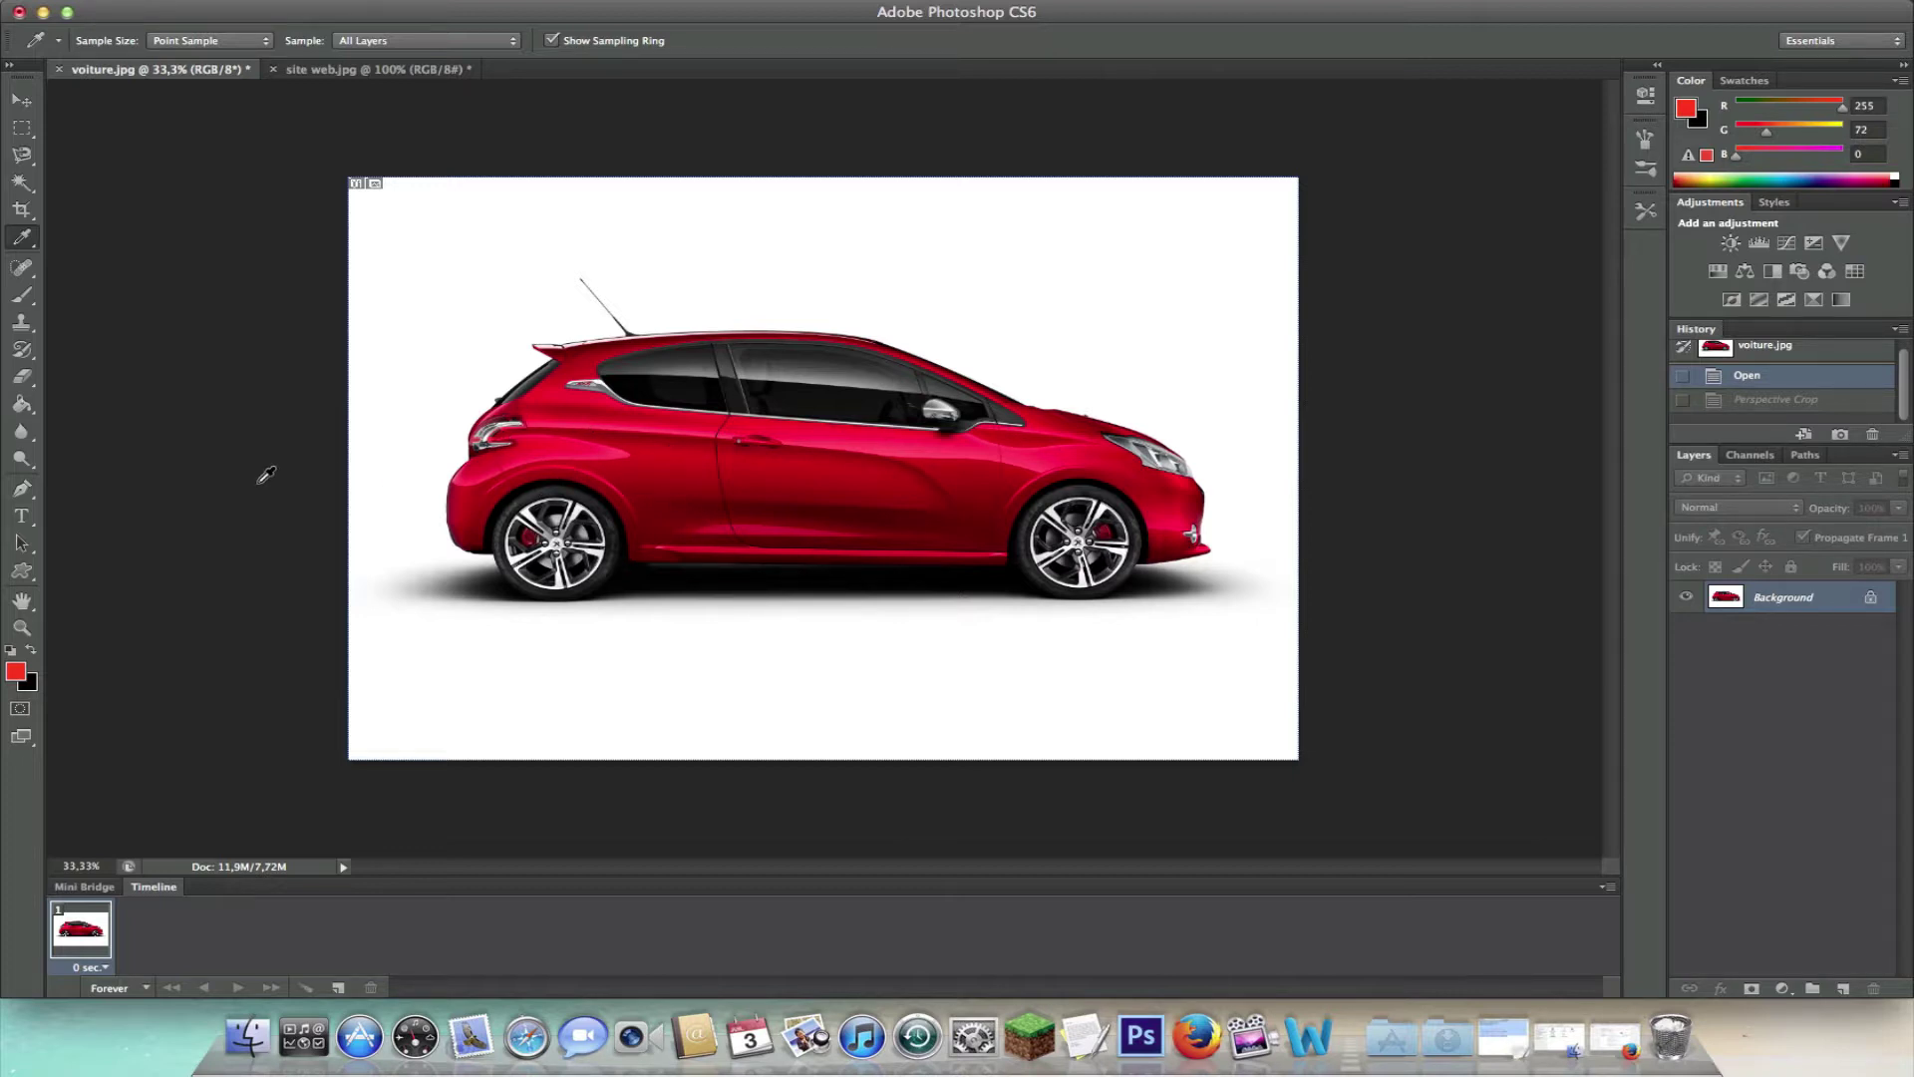
{"action": "left_click", "coordinate": [22, 570]}
{"action": "left_click", "coordinate": [90, 564]}
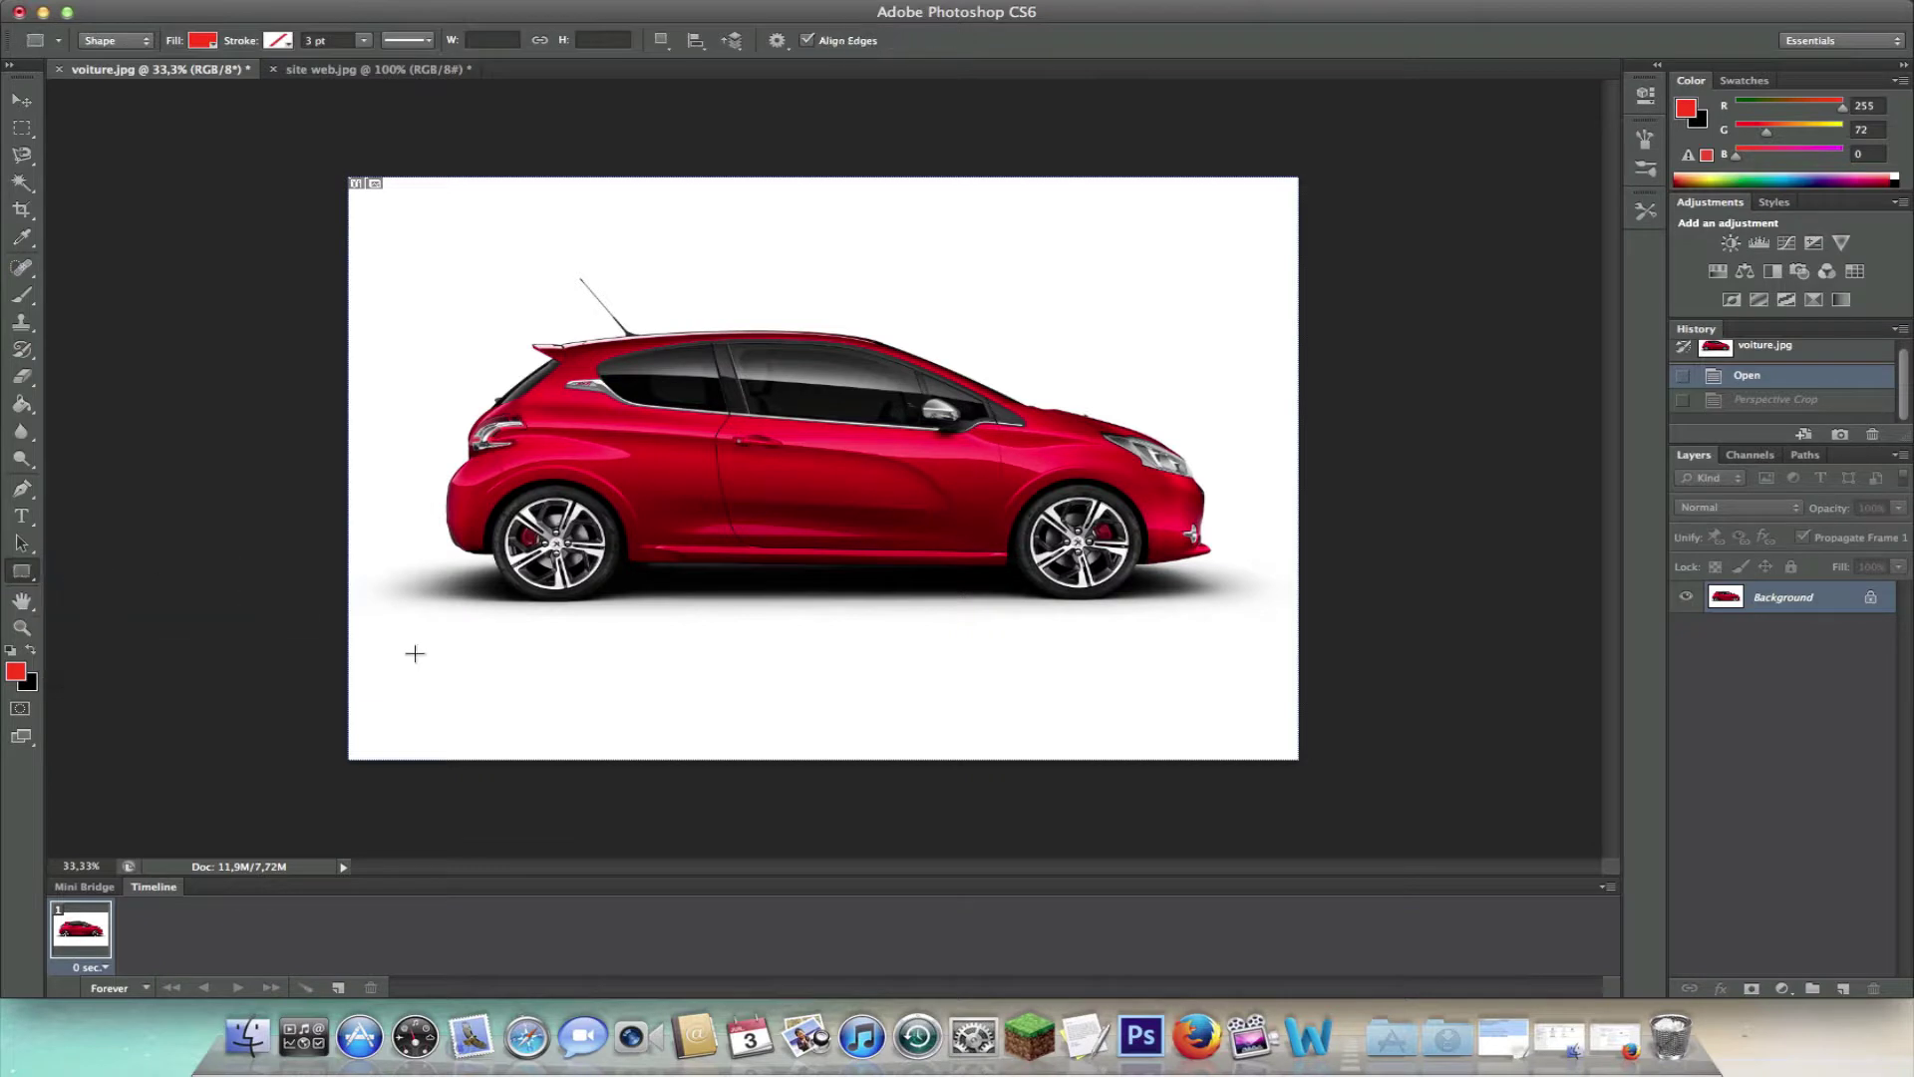
{"action": "left_click_drag", "start_coordinate": [517, 641], "coordinate": [776, 737]}
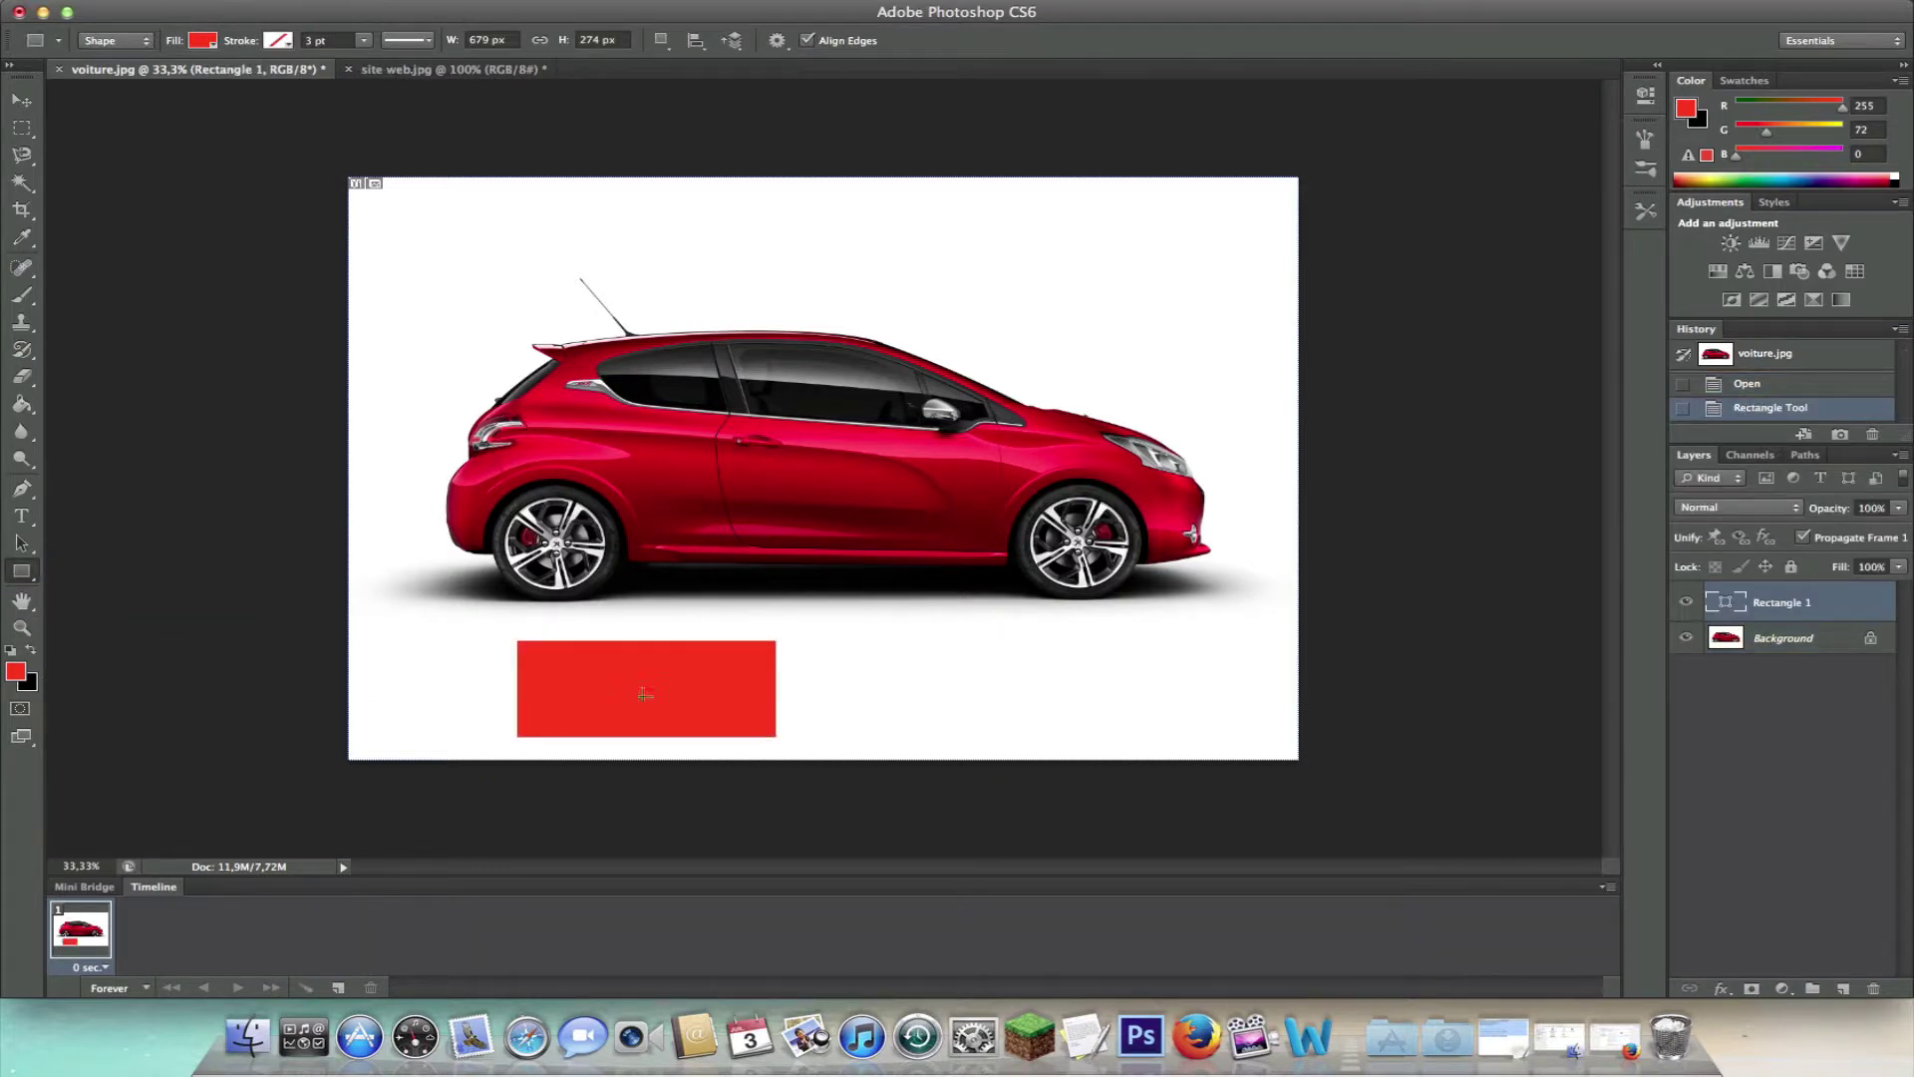
Step: Sample the red of the car's bodywork as the foreground colour with the Eyedropper tool
{"action": "left_click", "coordinate": [22, 237]}
{"action": "left_click_drag", "start_coordinate": [686, 469], "coordinate": [624, 410]}
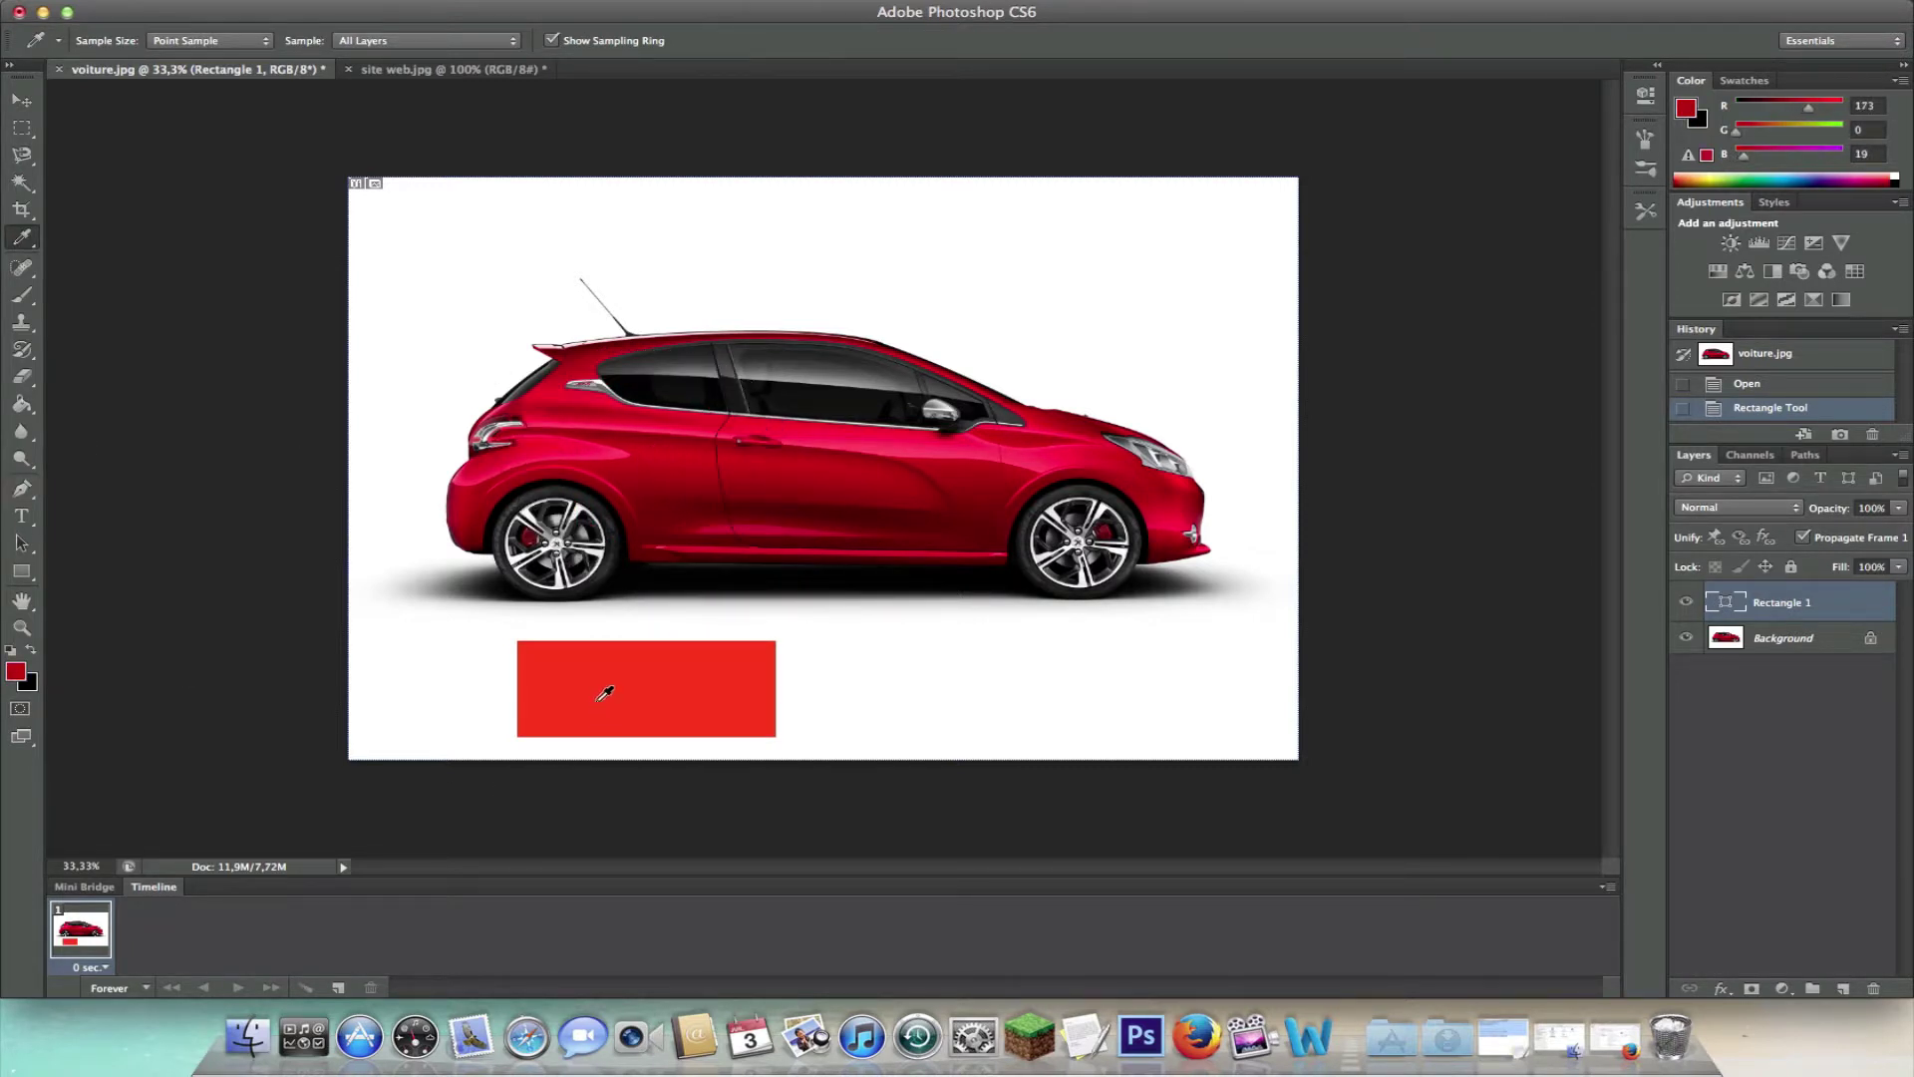
{"action": "left_click", "coordinate": [20, 101]}
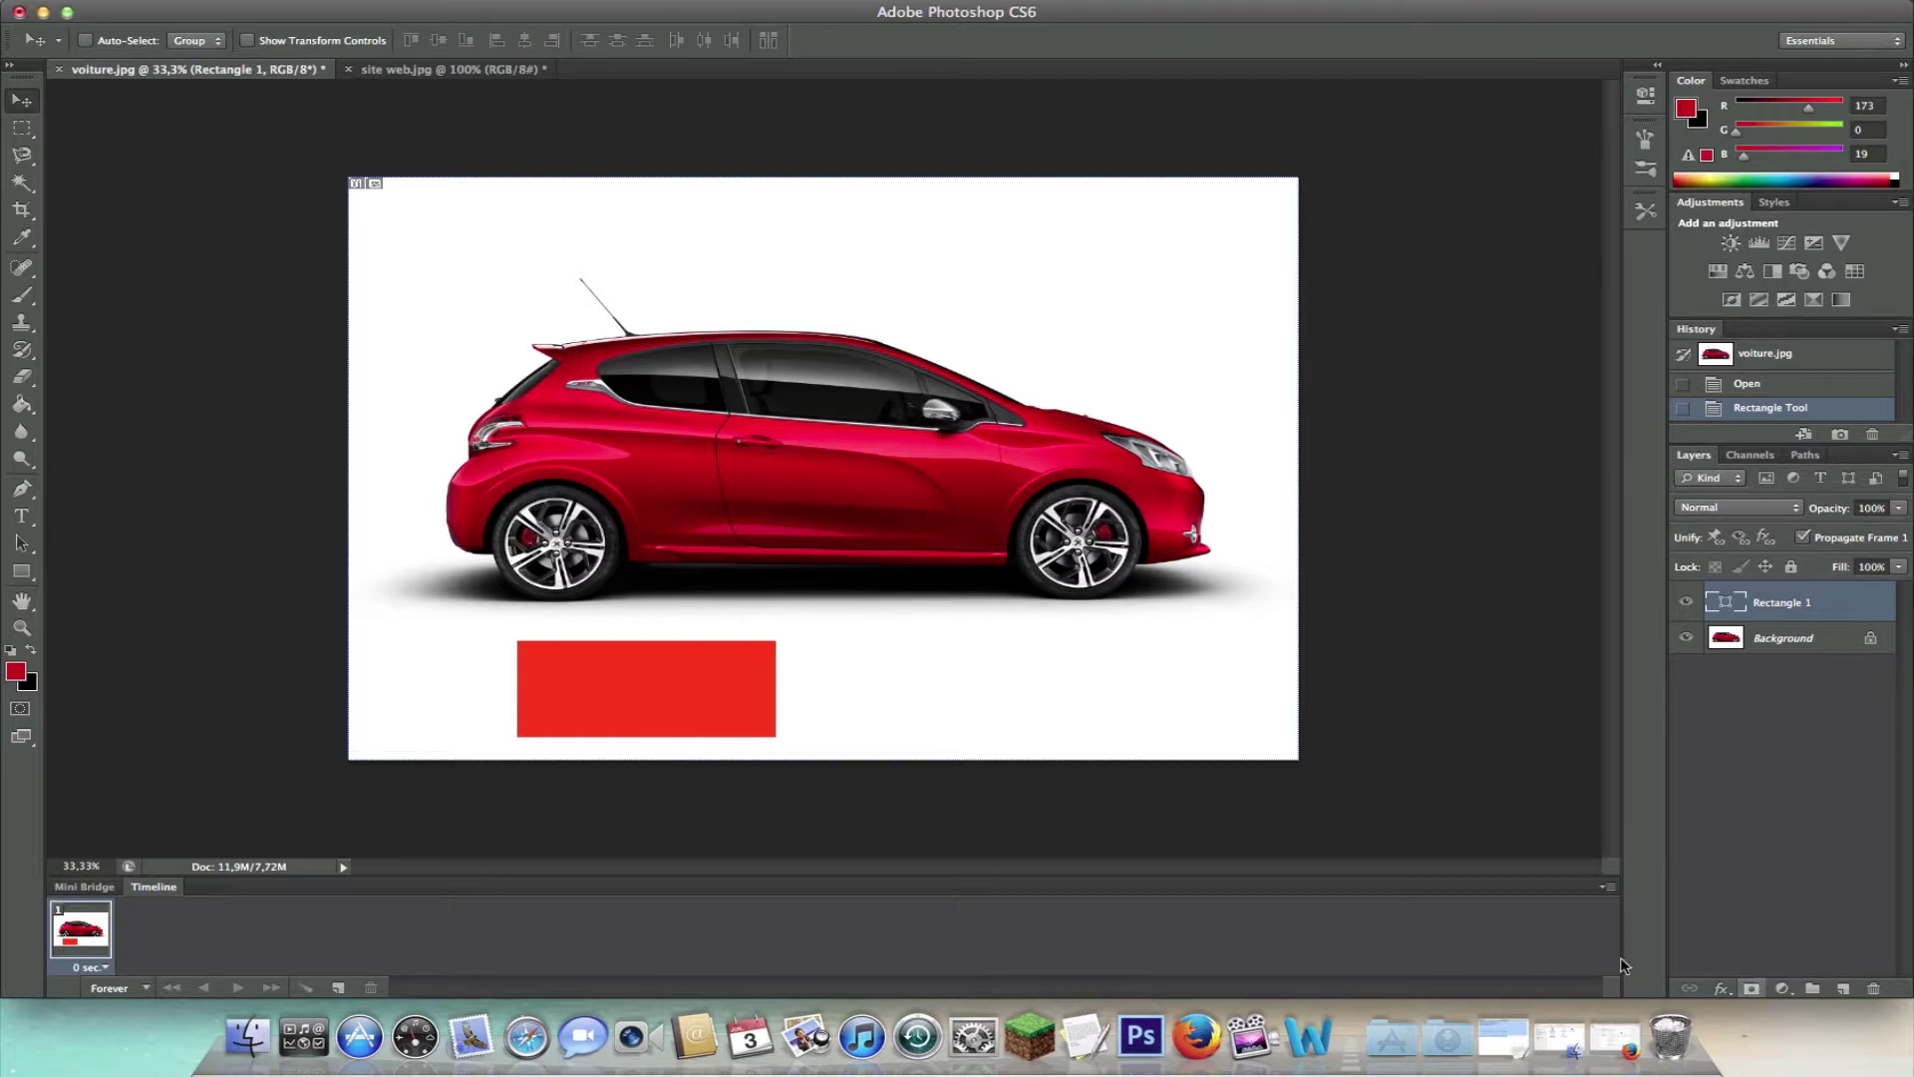
Step: Give the rectangle a Color Overlay in the sampled foreground red, #ad0013, and move it to the right beneath the car's middle
{"action": "double_click", "coordinate": [1839, 613]}
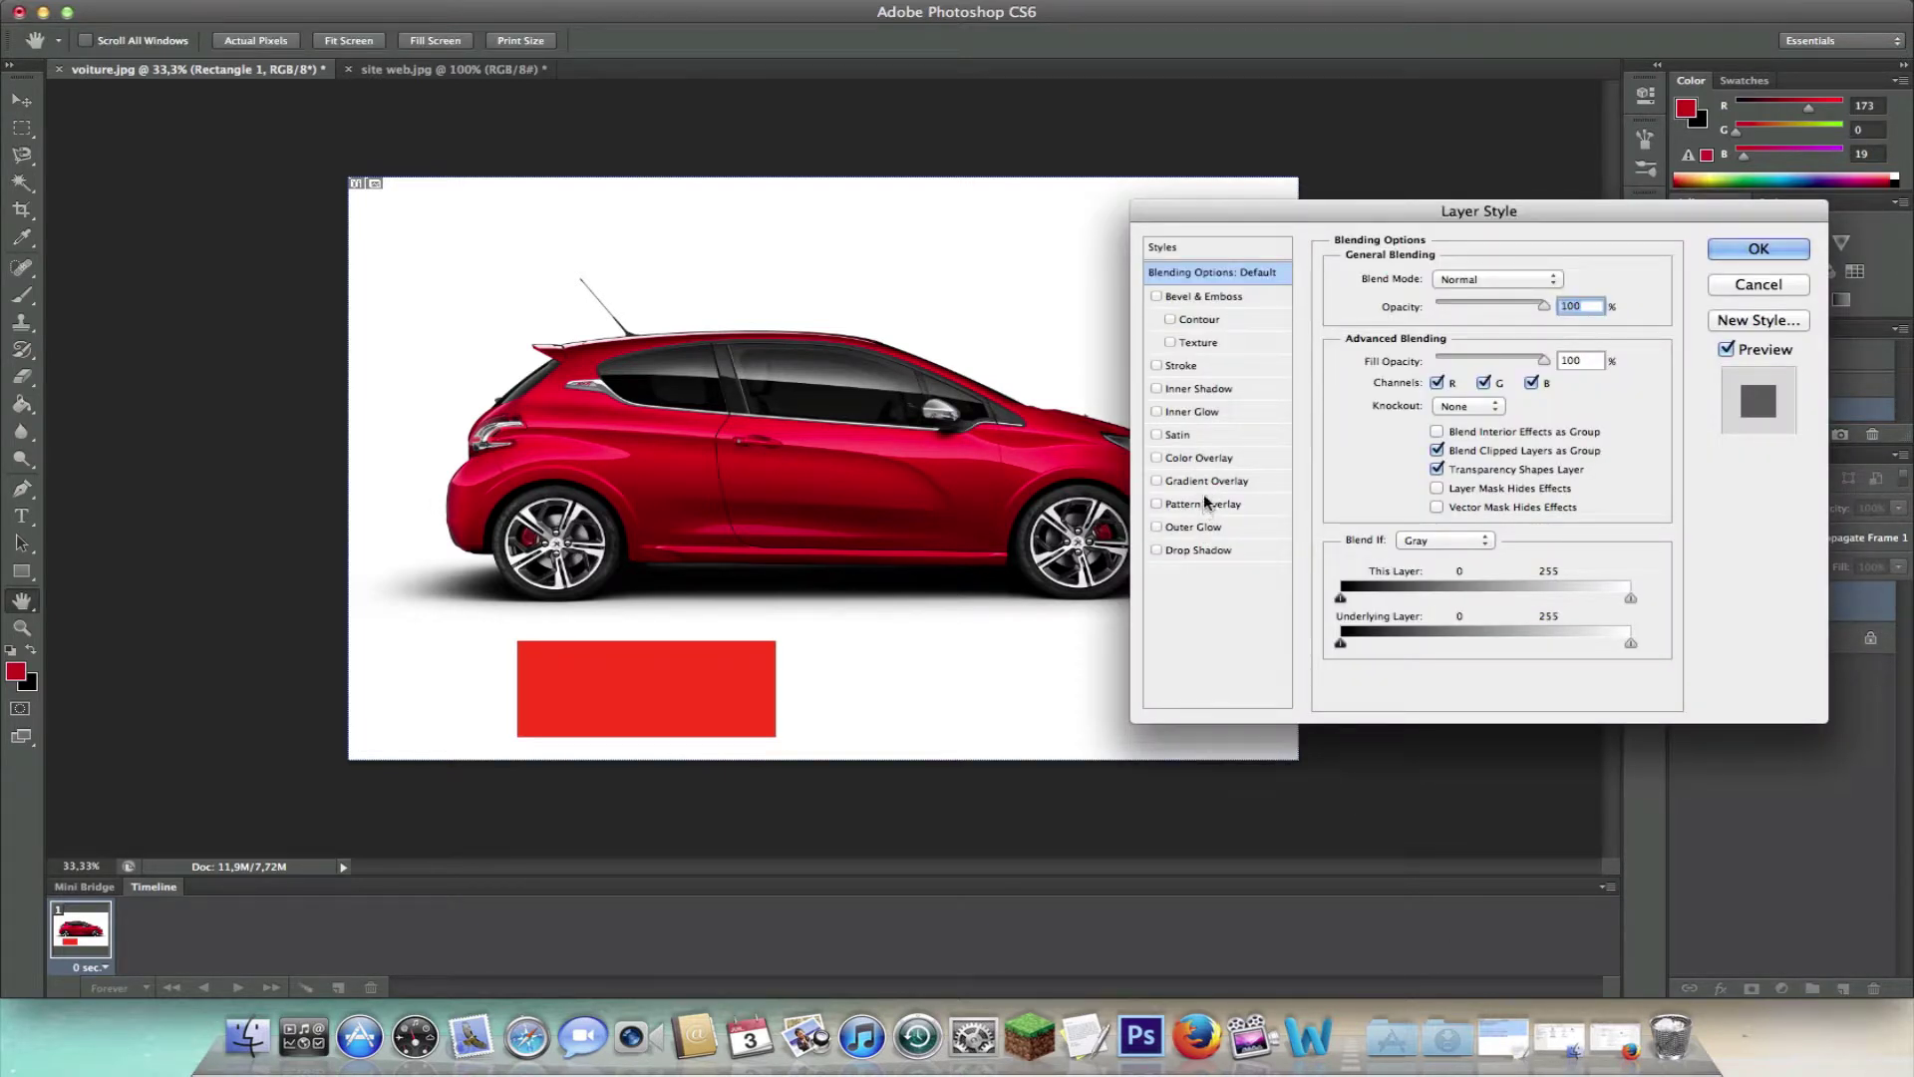
{"action": "left_click", "coordinate": [1205, 458]}
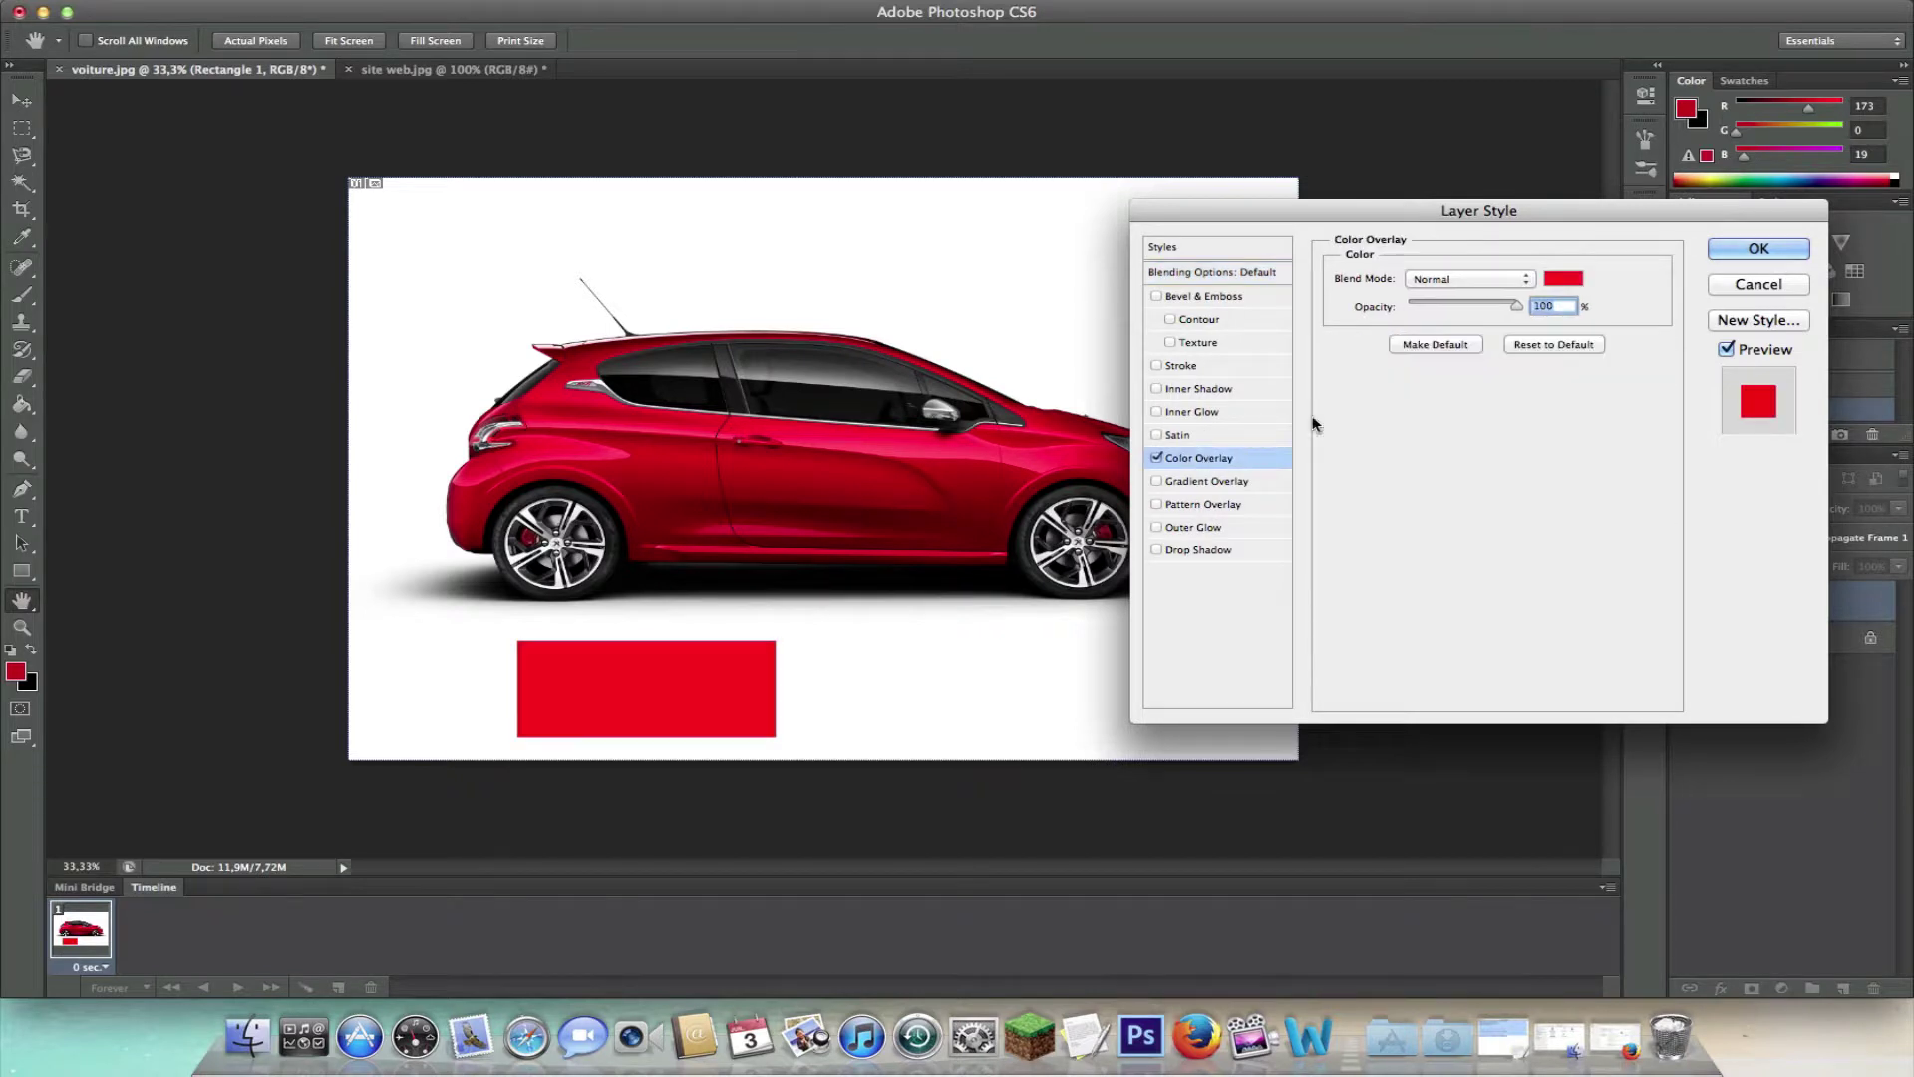
{"action": "left_click", "coordinate": [1563, 278]}
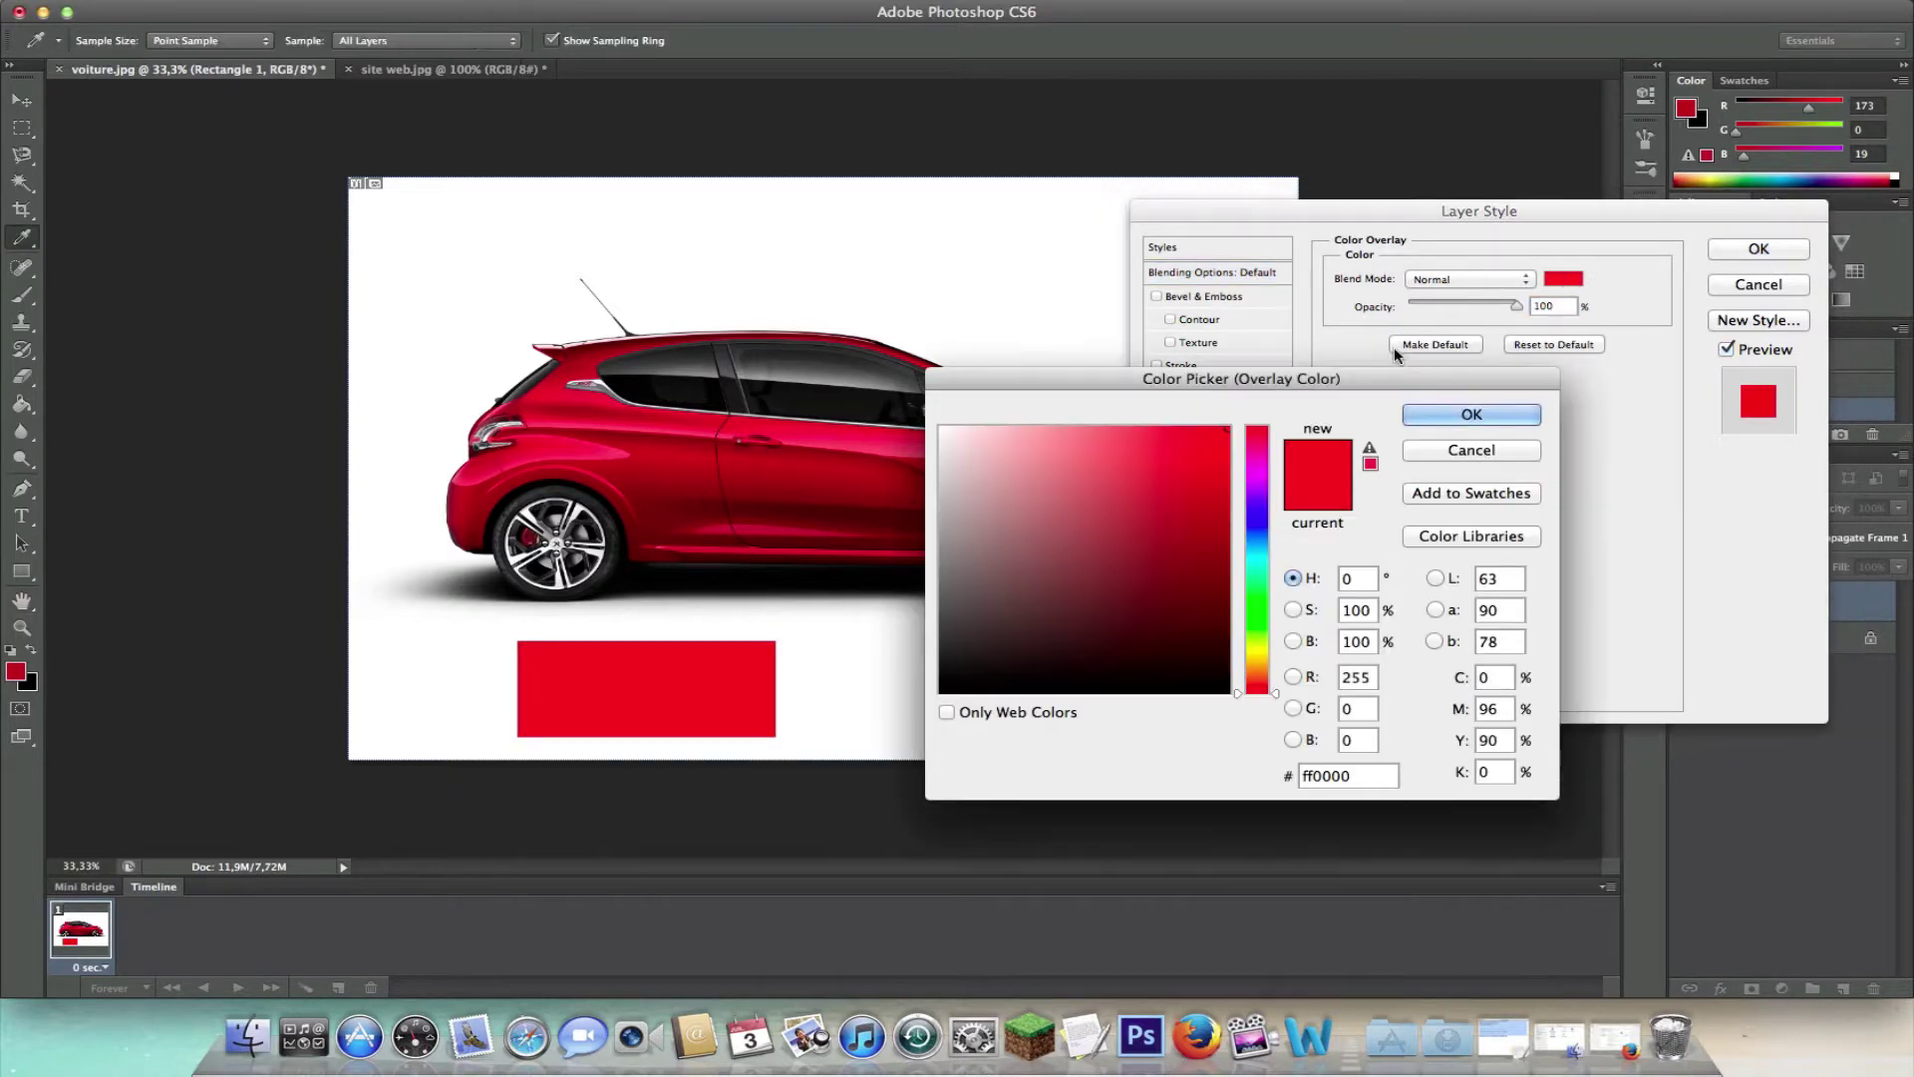
{"action": "left_click", "coordinate": [18, 665]}
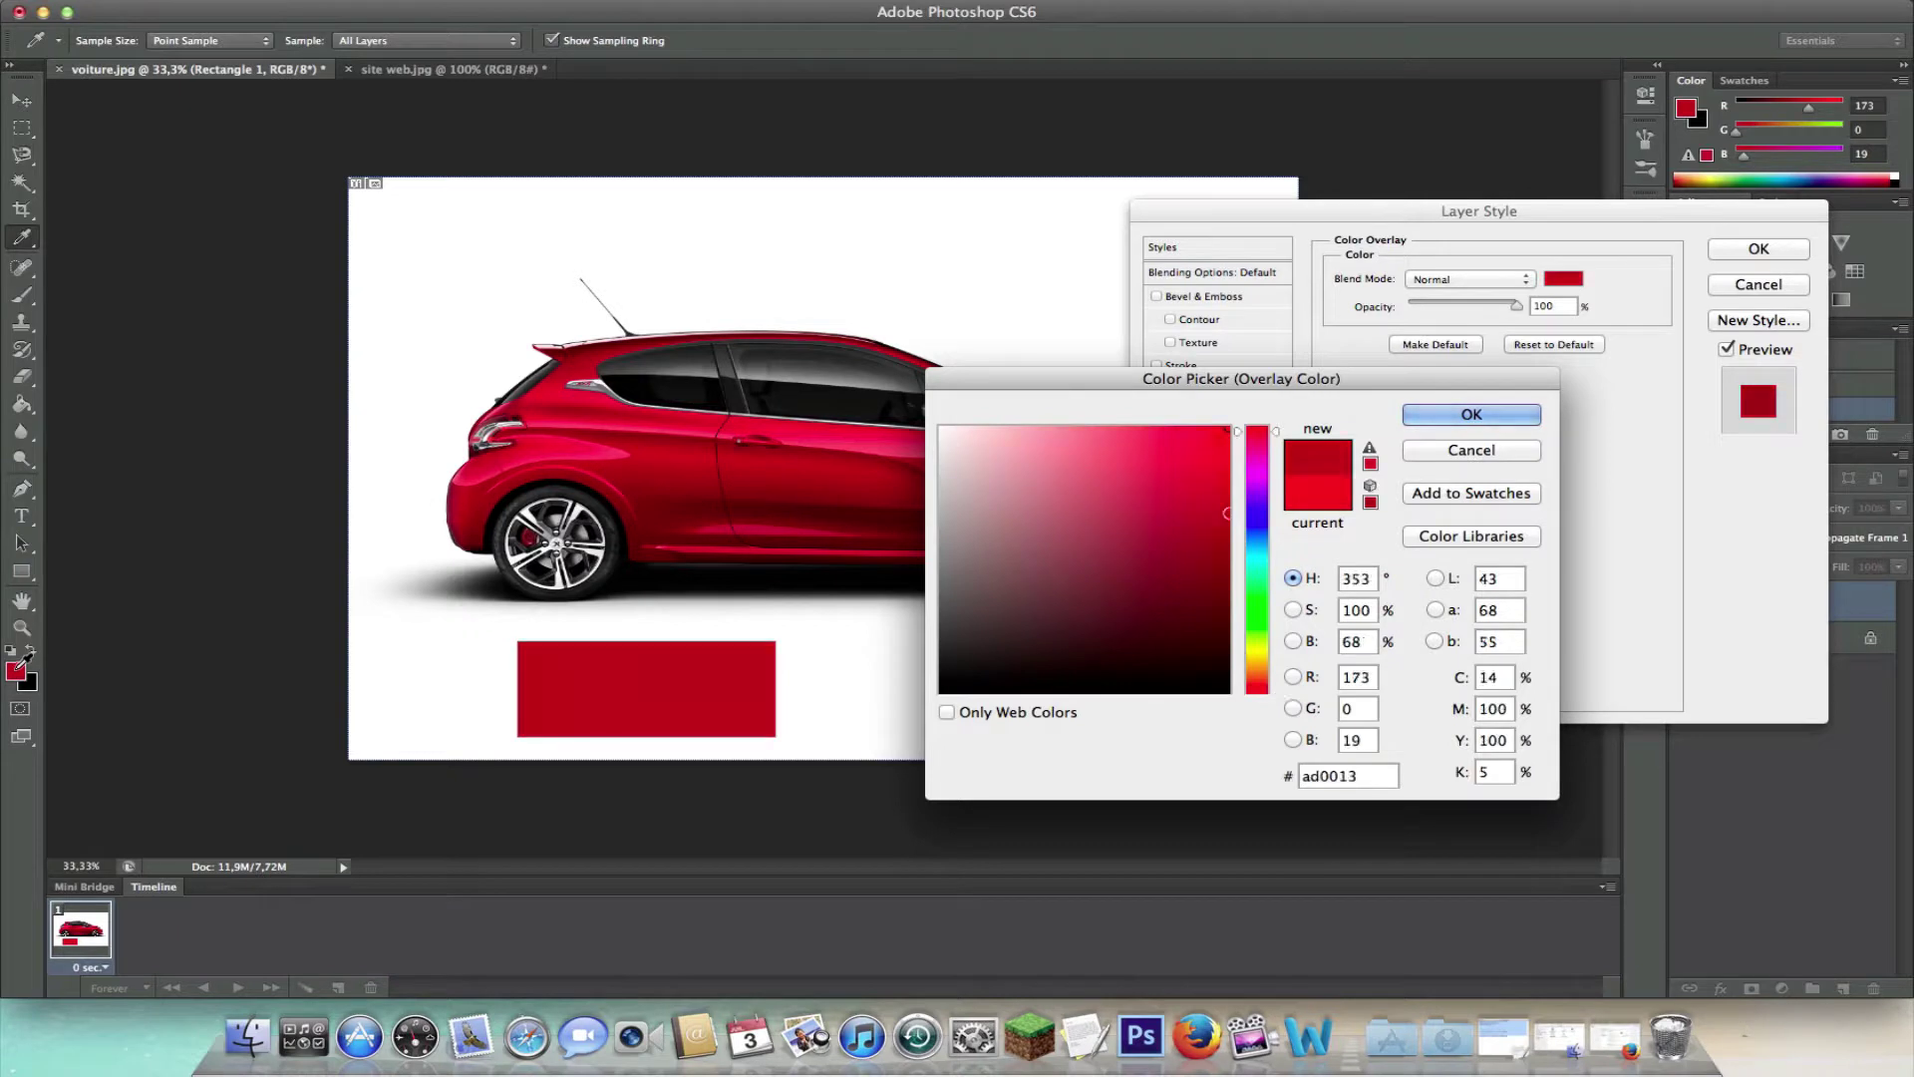
{"action": "left_click", "coordinate": [1469, 414]}
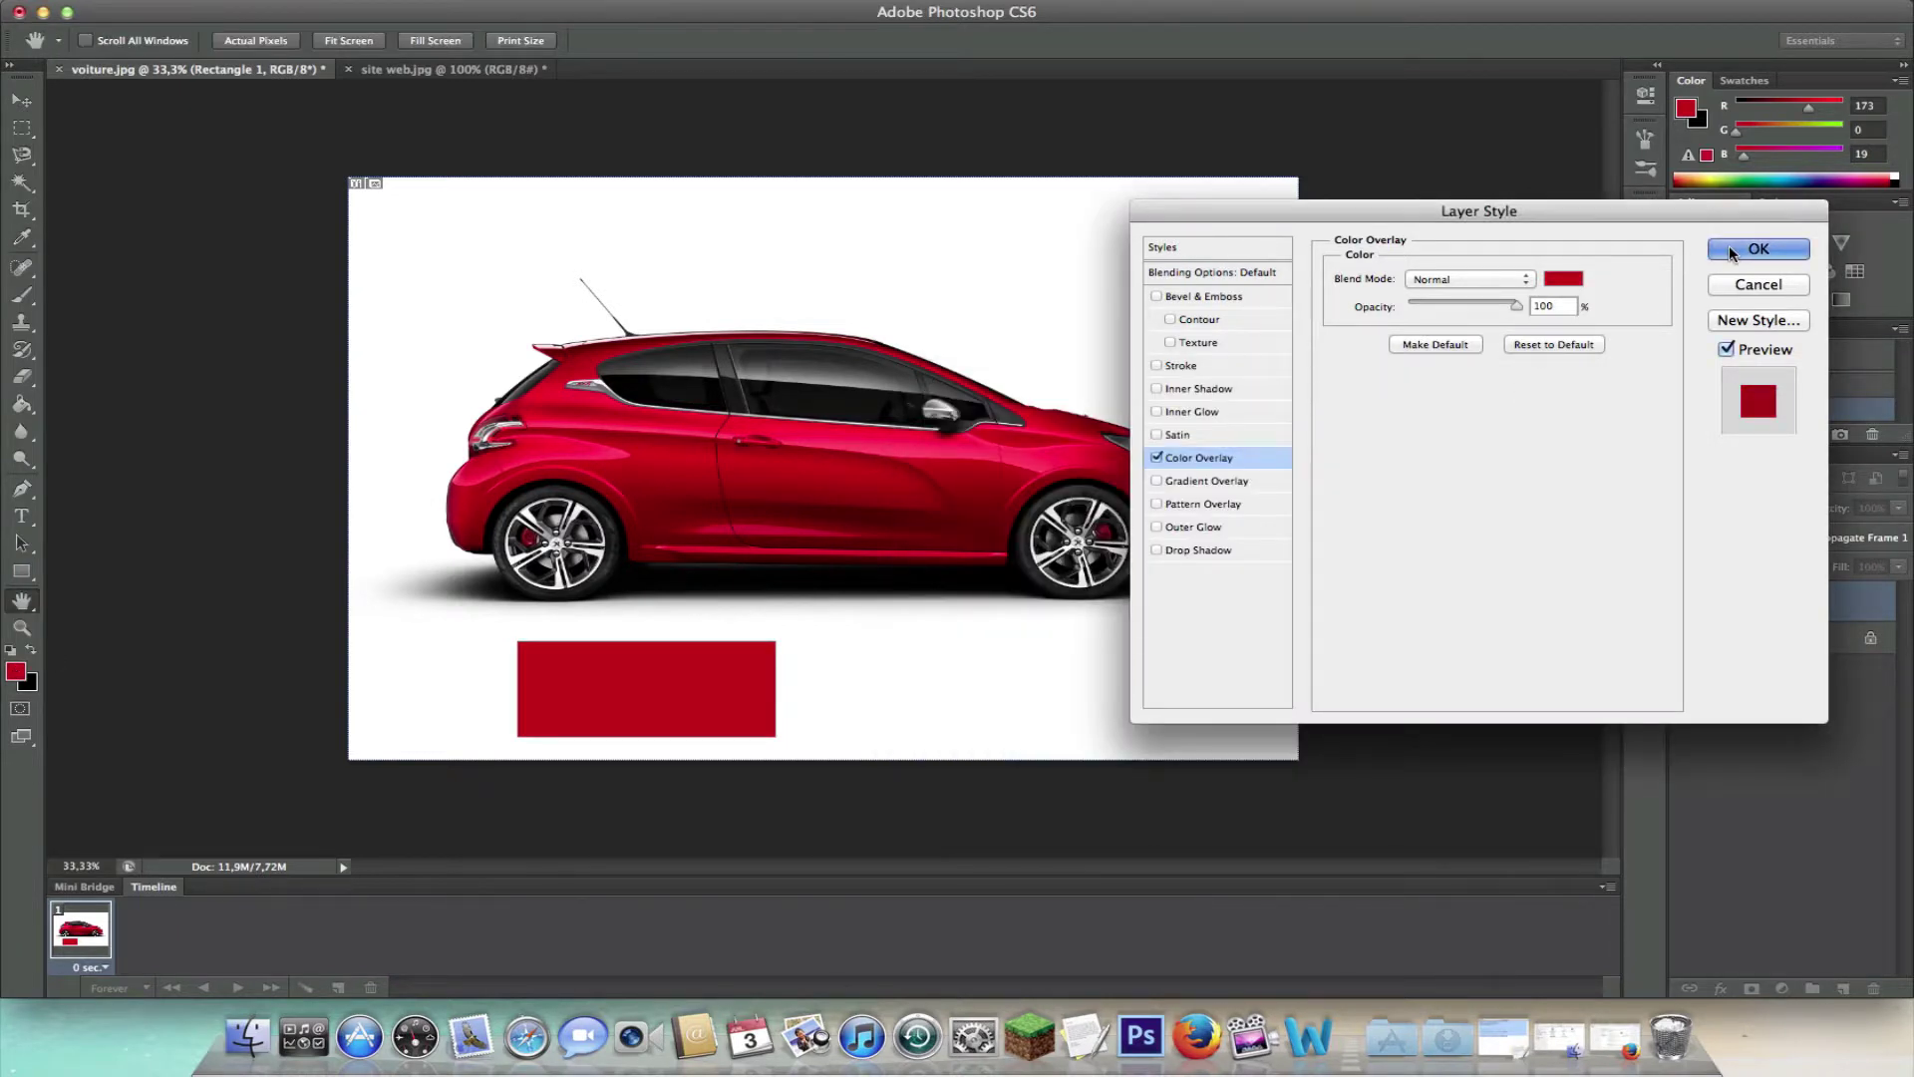
{"action": "left_click", "coordinate": [1756, 248]}
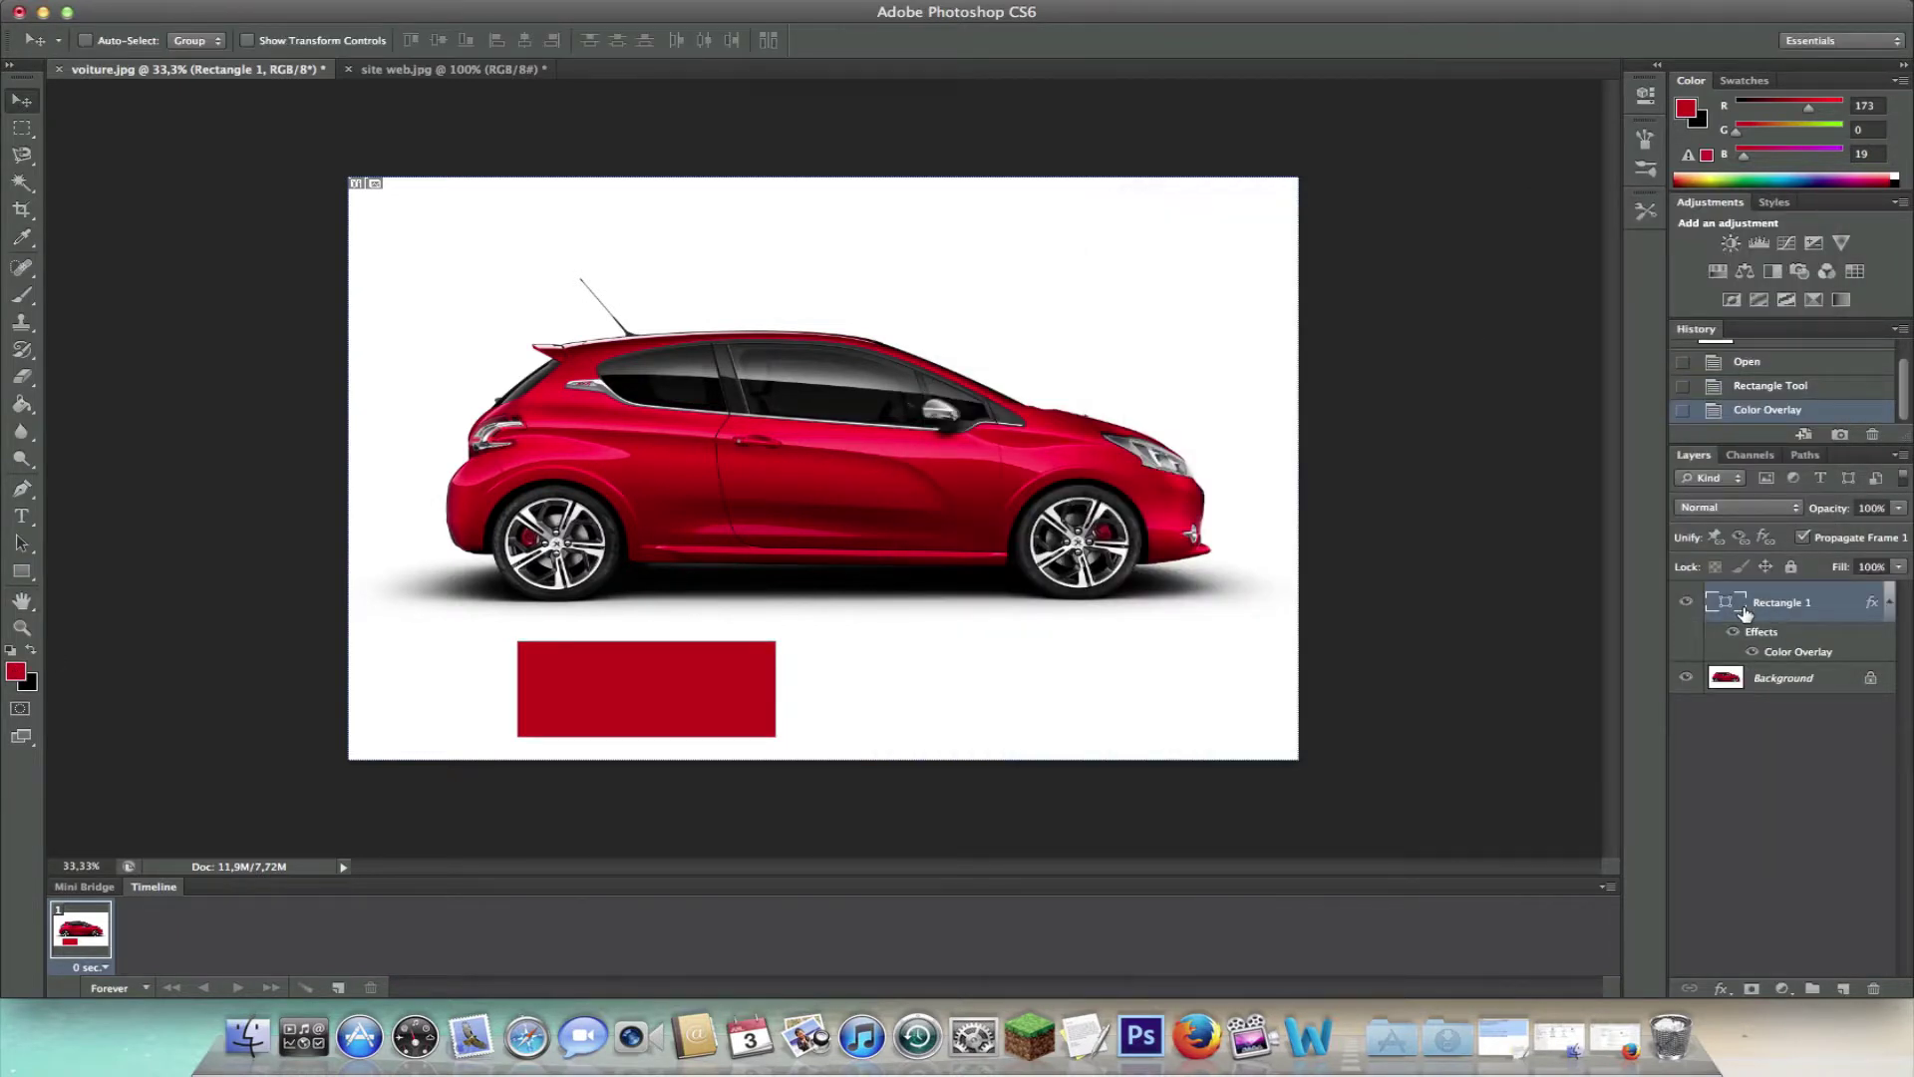
{"action": "left_click_drag", "start_coordinate": [662, 688], "coordinate": [811, 679]}
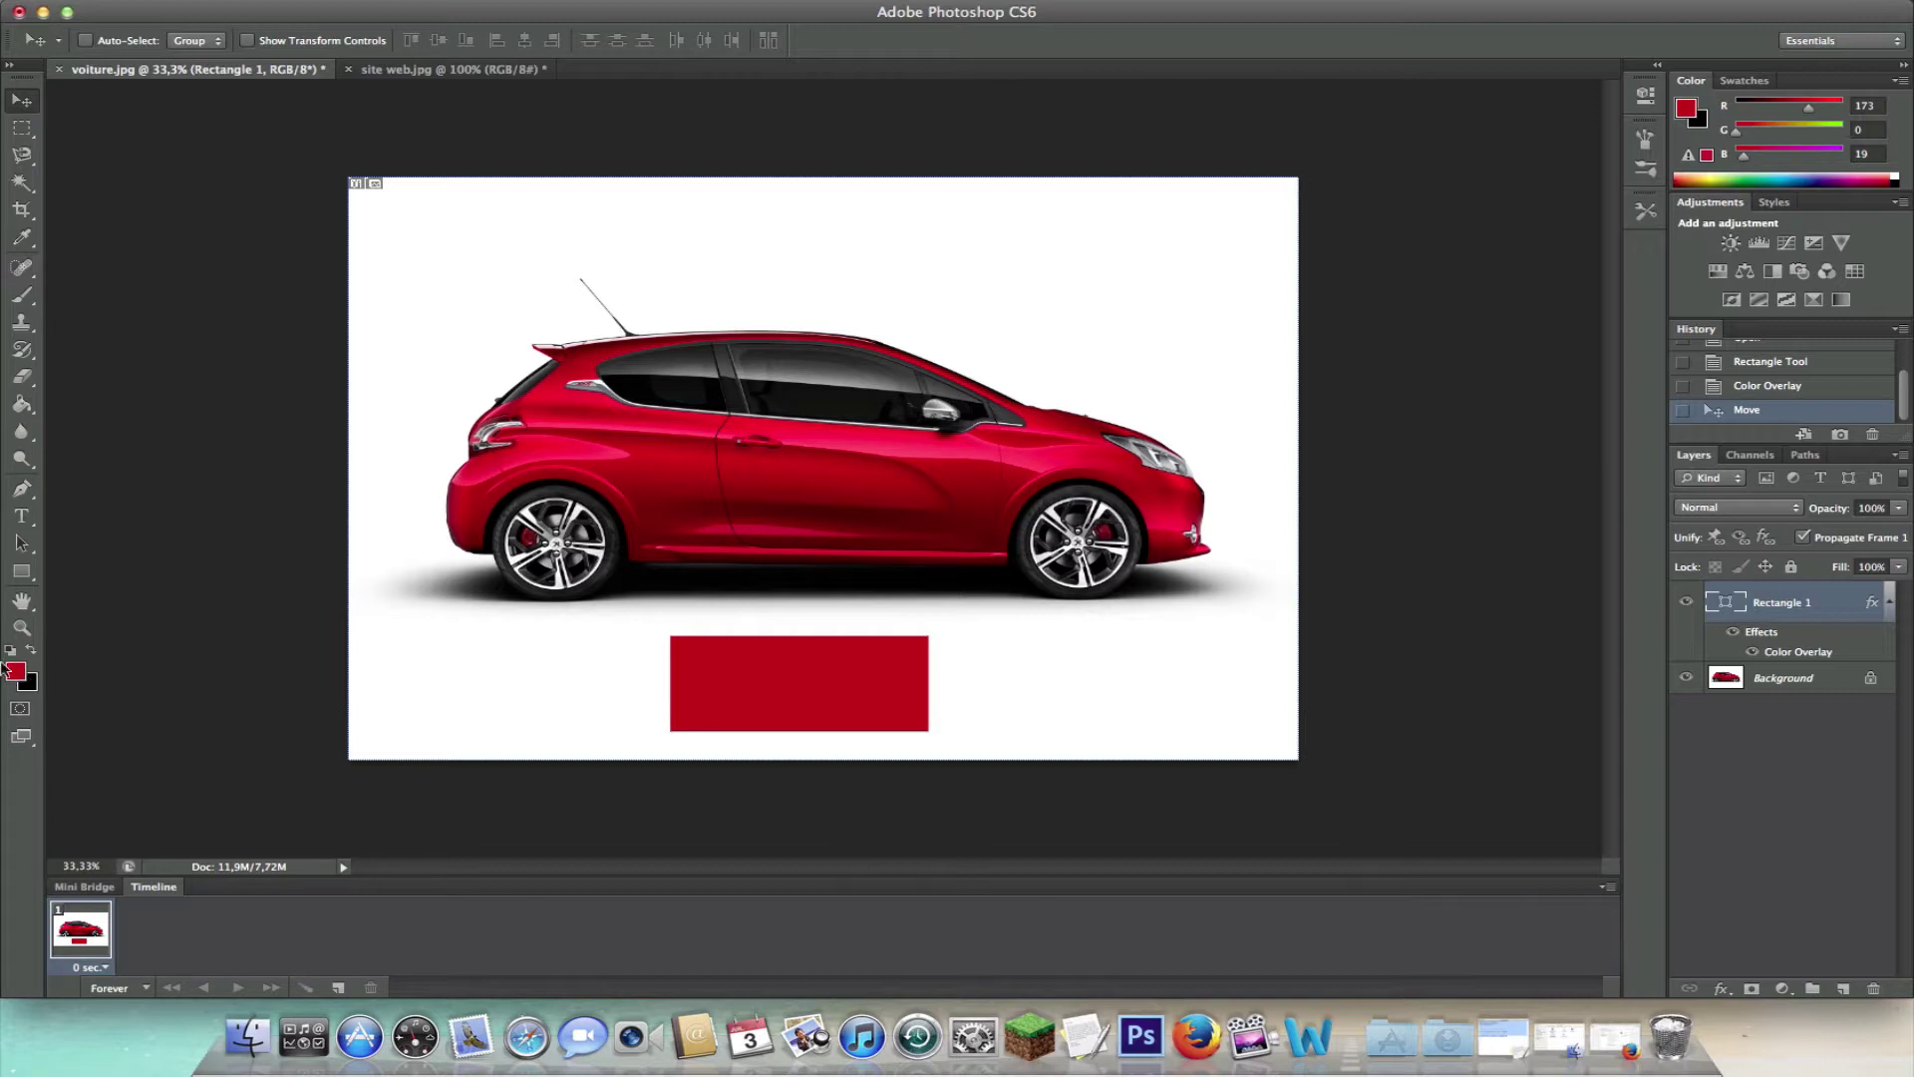
Step: Sample foreground colours from the car's tail light, bodywork and side window with the Eyedropper, ending on the body red
{"action": "left_click", "coordinate": [22, 238]}
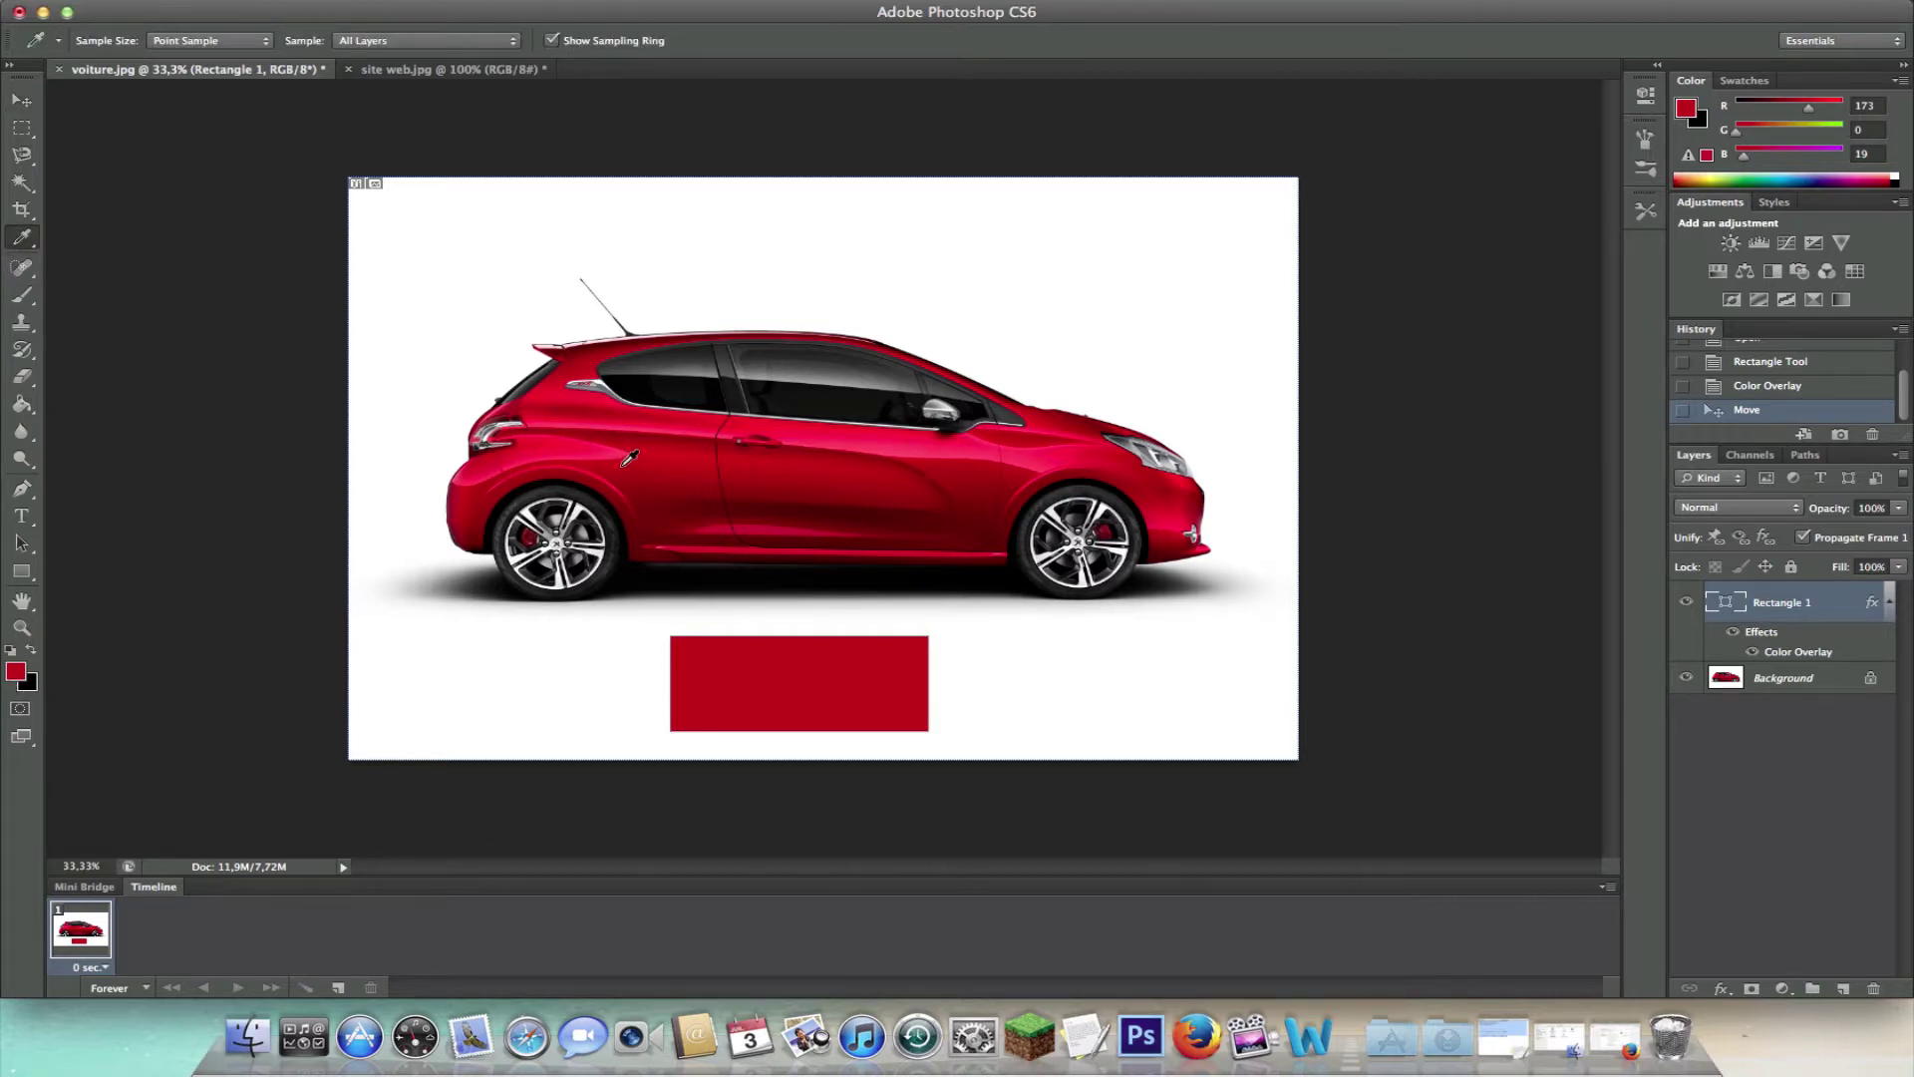
{"action": "mouse_move", "coordinate": [523, 443]}
{"action": "left_mouse_down"}
{"action": "mouse_move", "coordinate": [509, 437]}
{"action": "mouse_move", "coordinate": [1087, 466]}
{"action": "mouse_move", "coordinate": [1124, 518]}
{"action": "mouse_move", "coordinate": [1064, 554]}
{"action": "mouse_move", "coordinate": [698, 498]}
{"action": "mouse_move", "coordinate": [573, 523]}
{"action": "mouse_move", "coordinate": [529, 488]}
{"action": "mouse_move", "coordinate": [553, 453]}
{"action": "mouse_move", "coordinate": [495, 444]}
{"action": "left_mouse_up"}
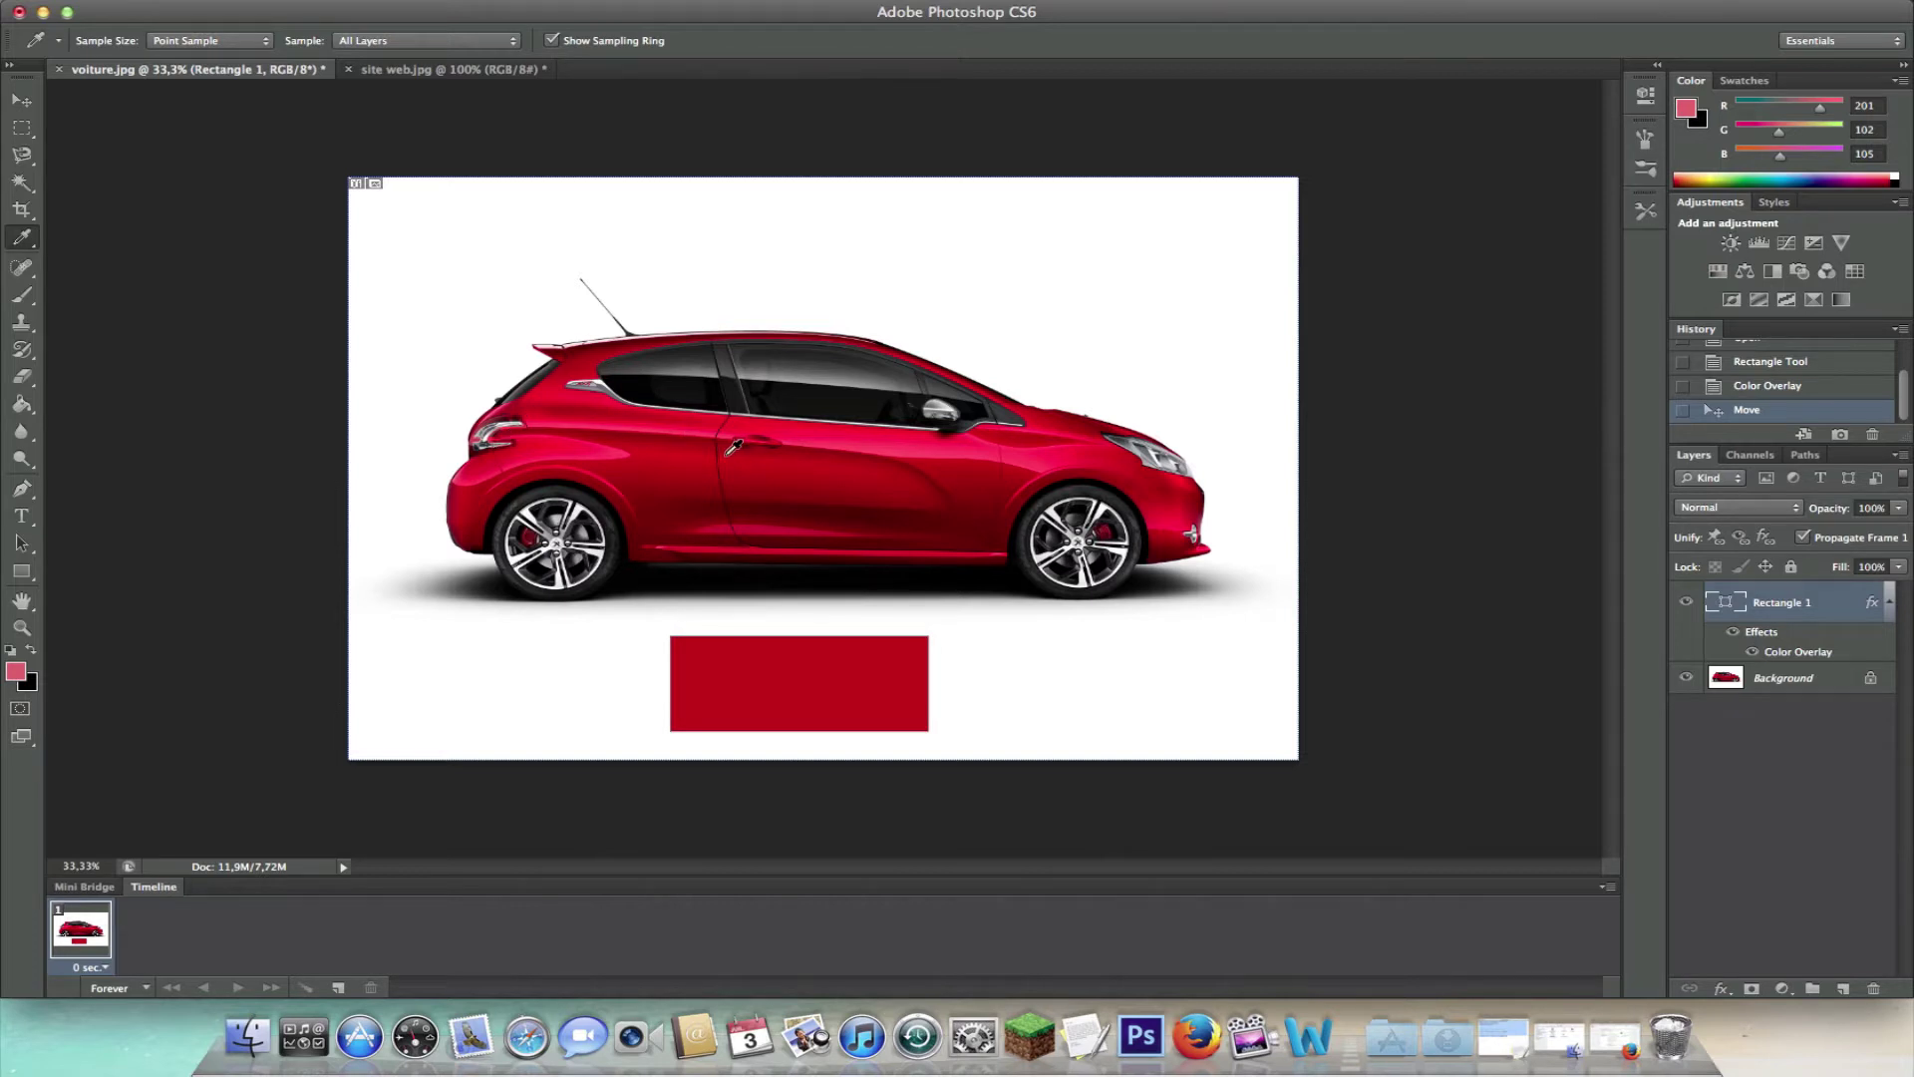
{"action": "left_click_drag", "start_coordinate": [605, 419], "coordinate": [847, 474]}
{"action": "left_click_drag", "start_coordinate": [835, 378], "coordinate": [922, 500]}
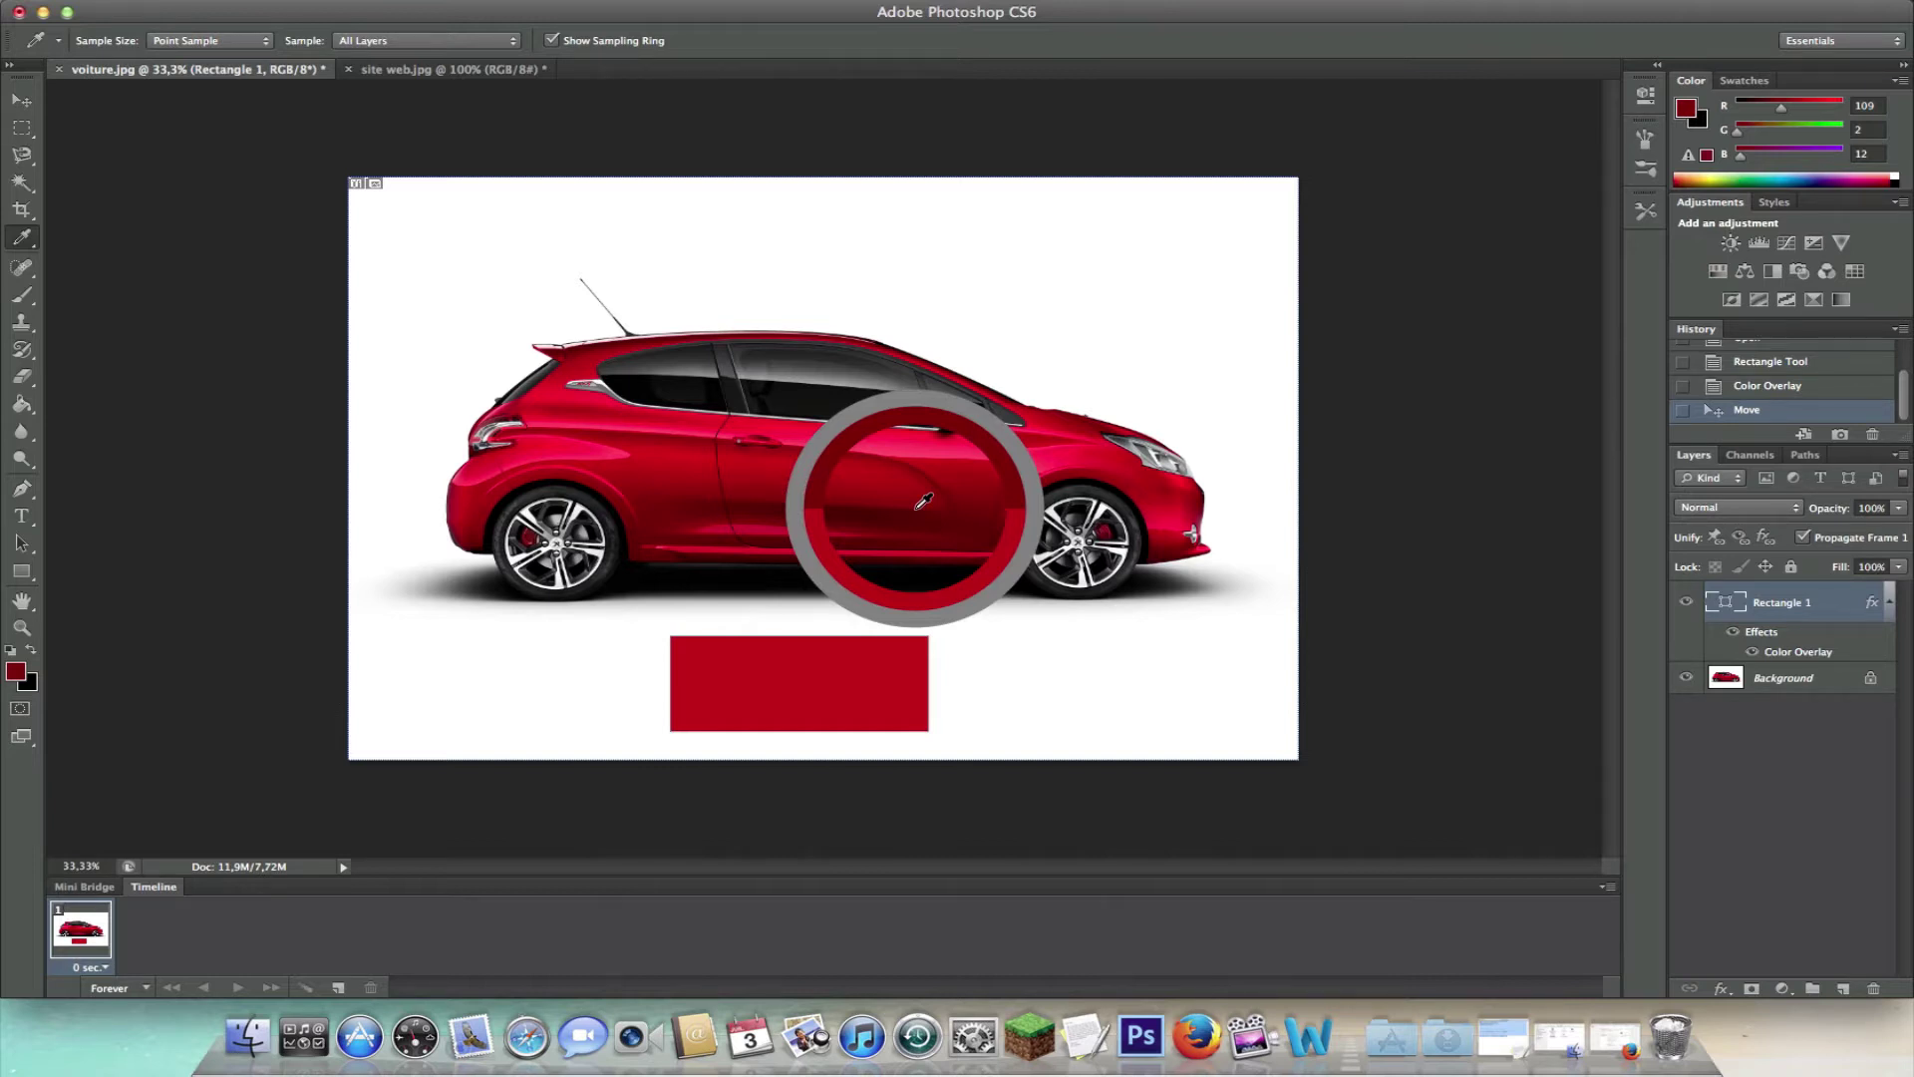
{"action": "left_click_drag", "start_coordinate": [923, 501], "coordinate": [921, 502]}
{"action": "left_click_drag", "start_coordinate": [815, 367], "coordinate": [814, 365]}
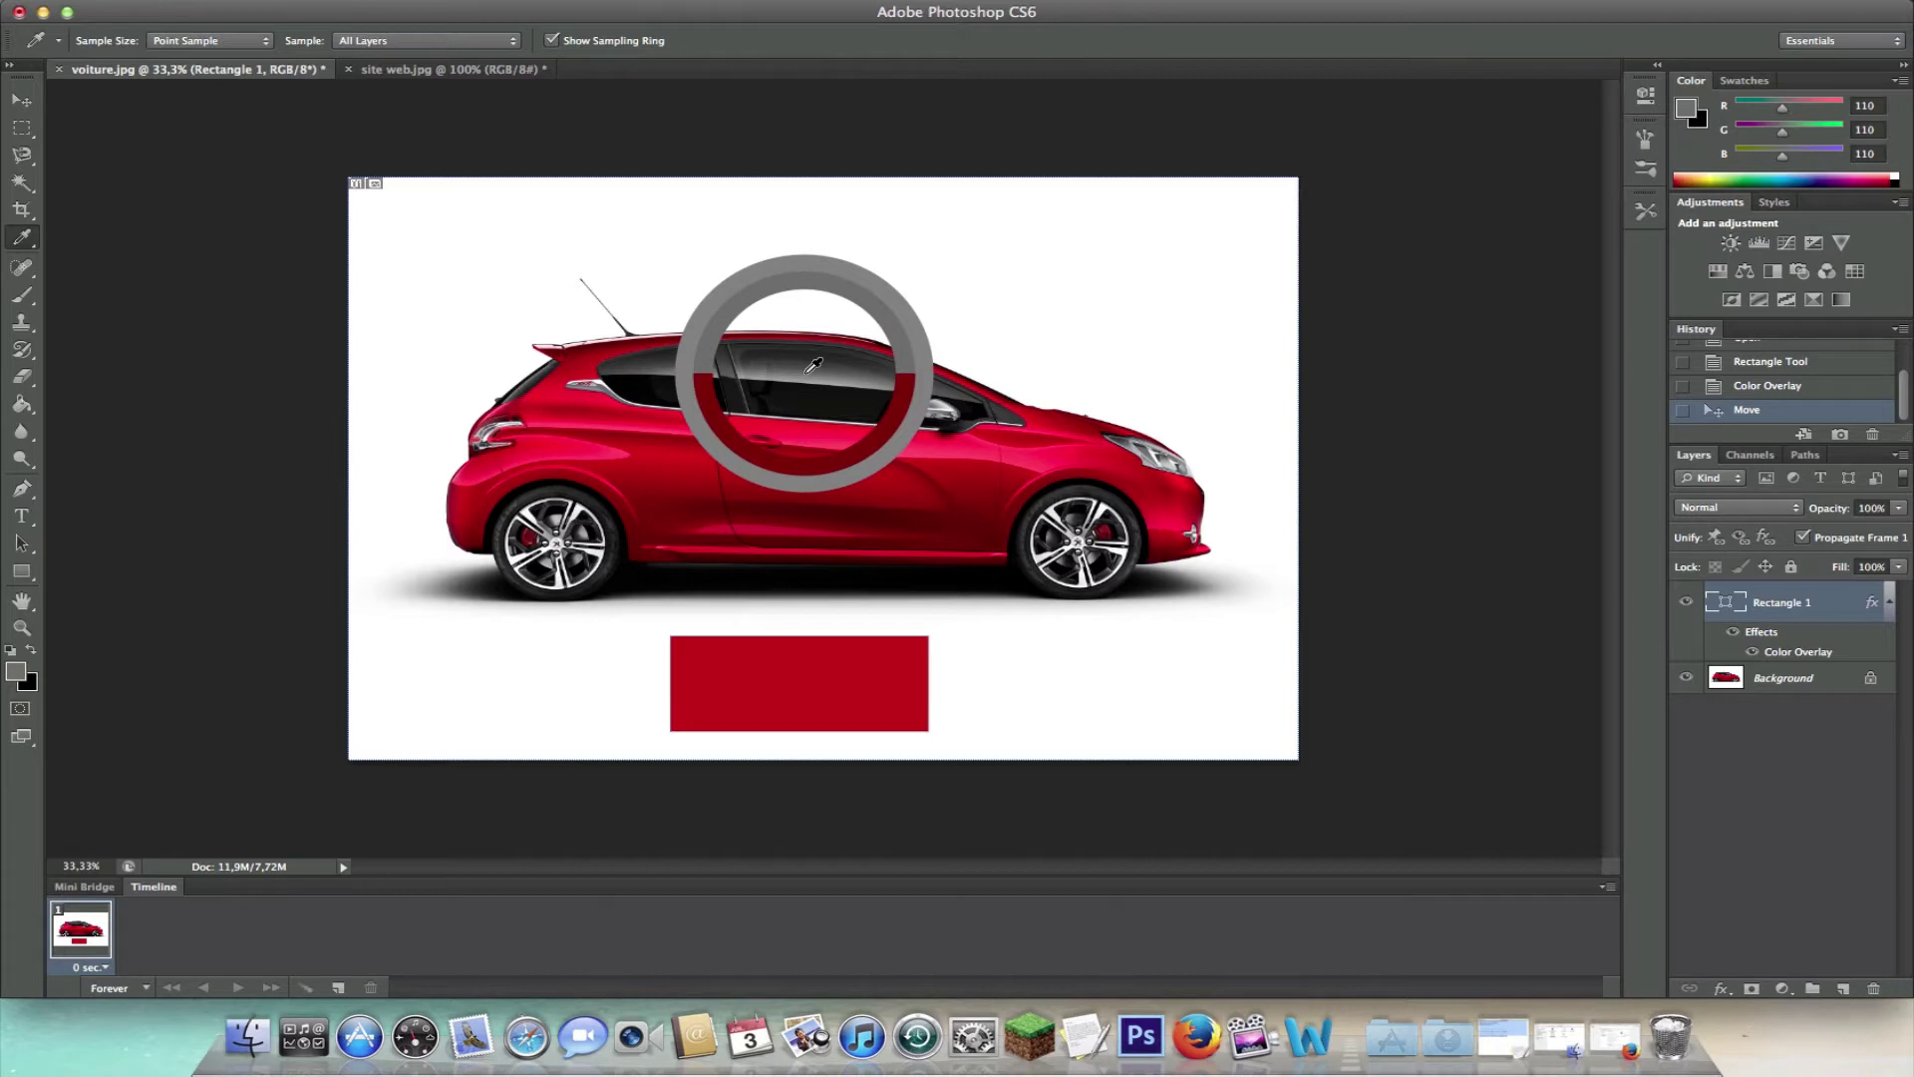
{"action": "left_click_drag", "start_coordinate": [813, 366], "coordinate": [812, 389]}
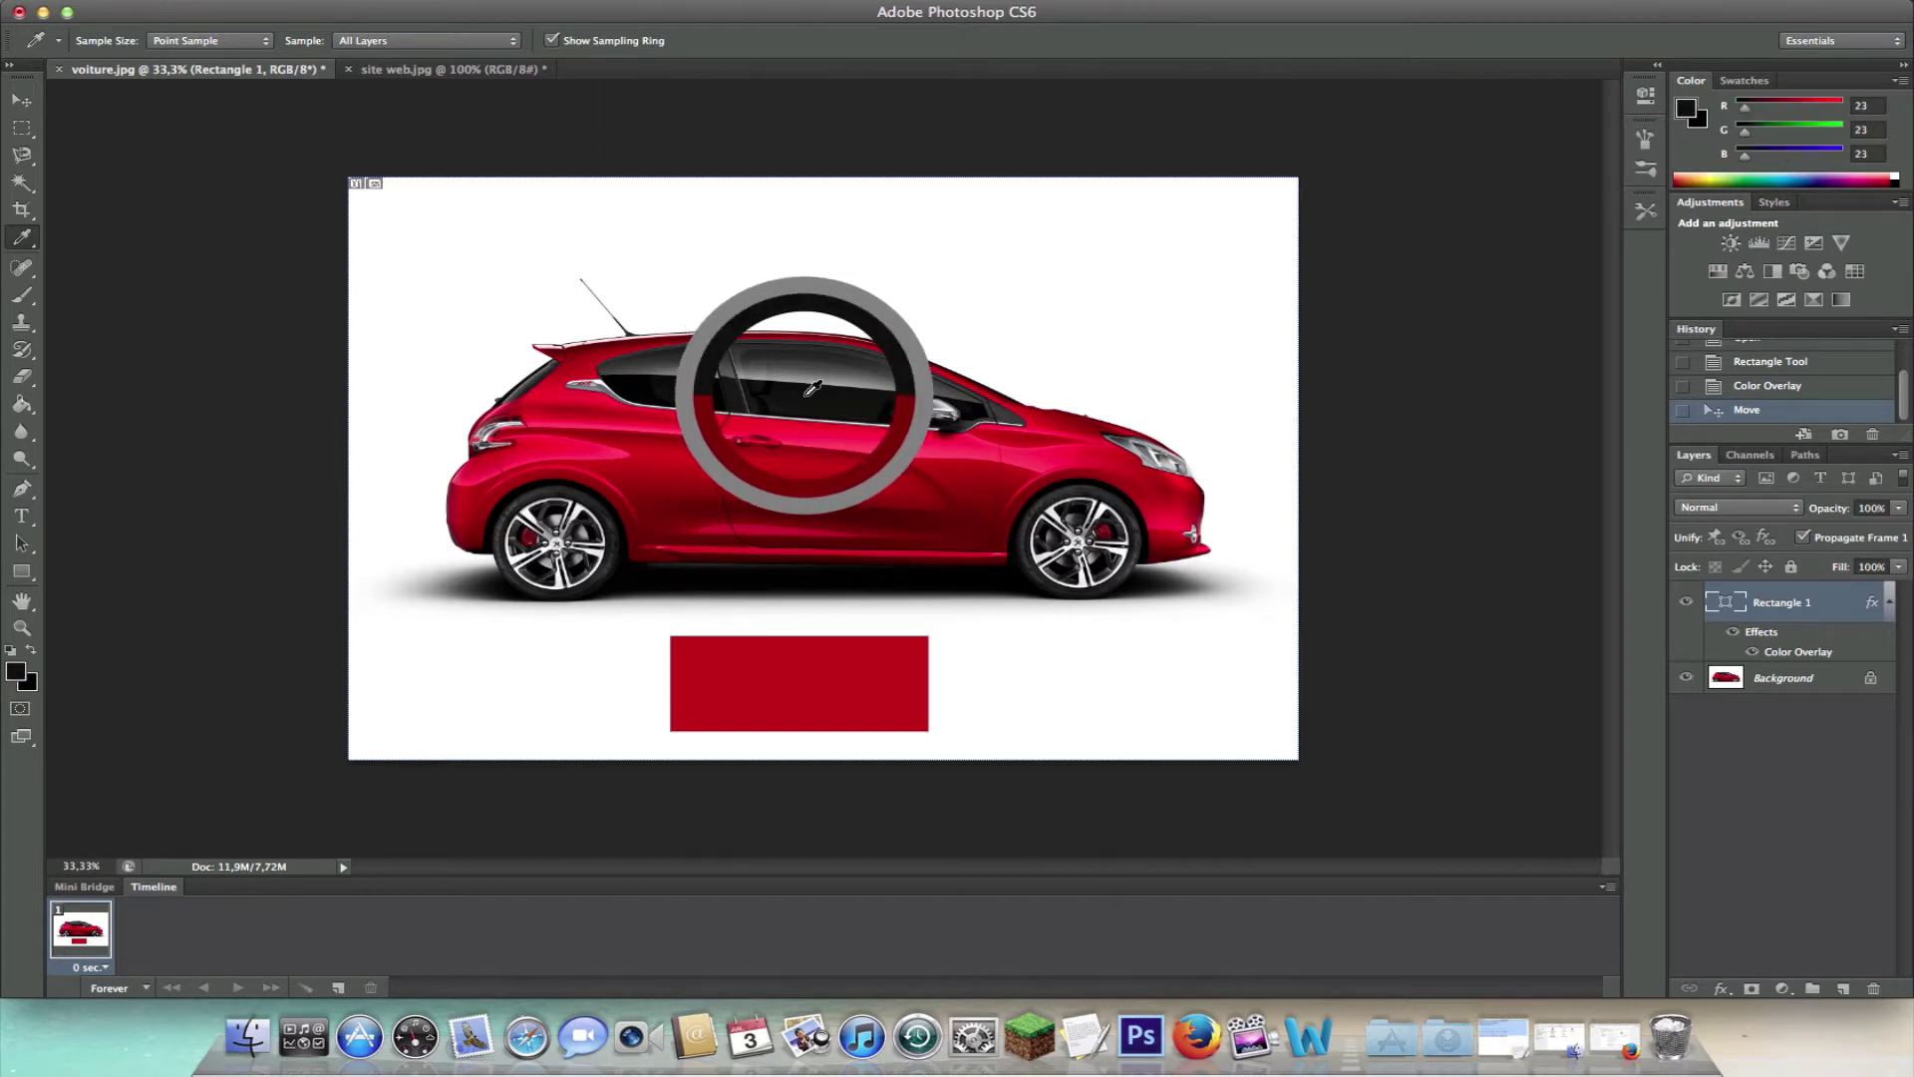
{"action": "left_click_drag", "start_coordinate": [812, 389], "coordinate": [813, 388]}
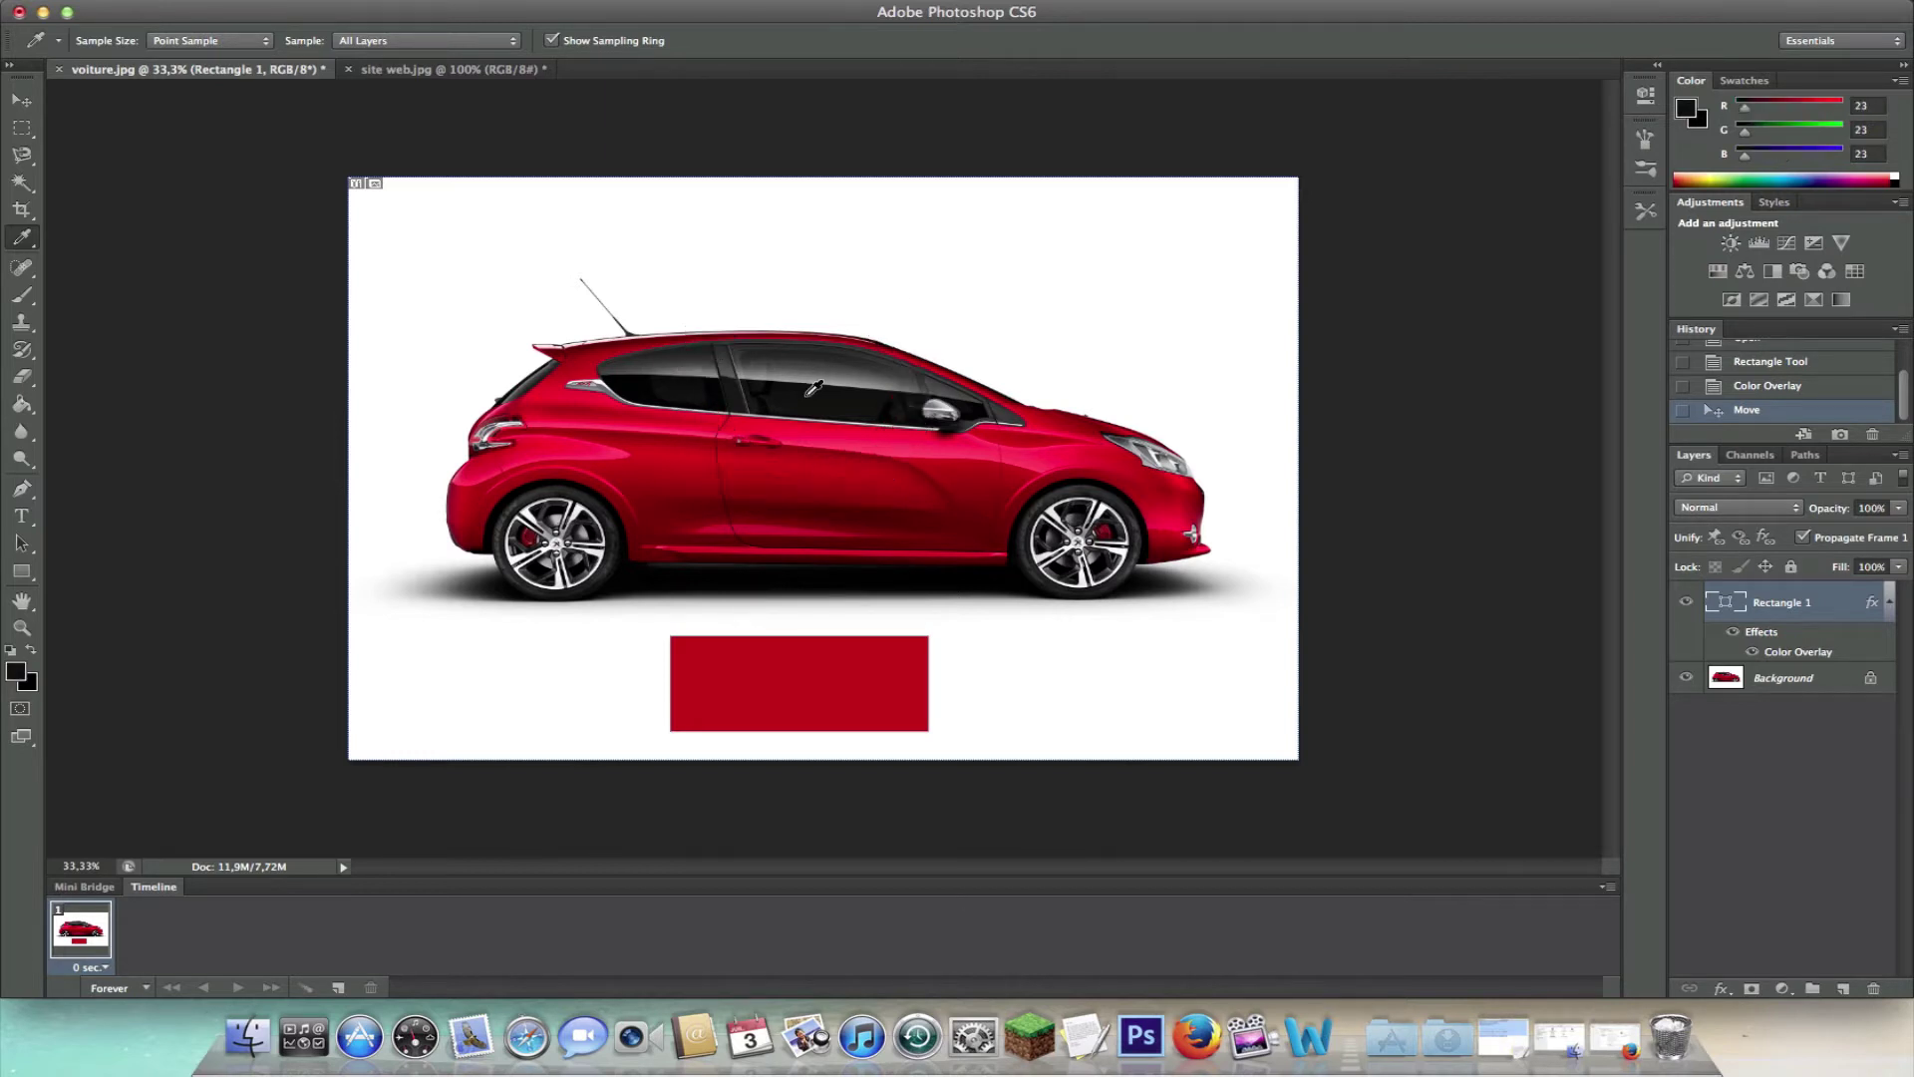
{"action": "left_click", "coordinate": [658, 462]}
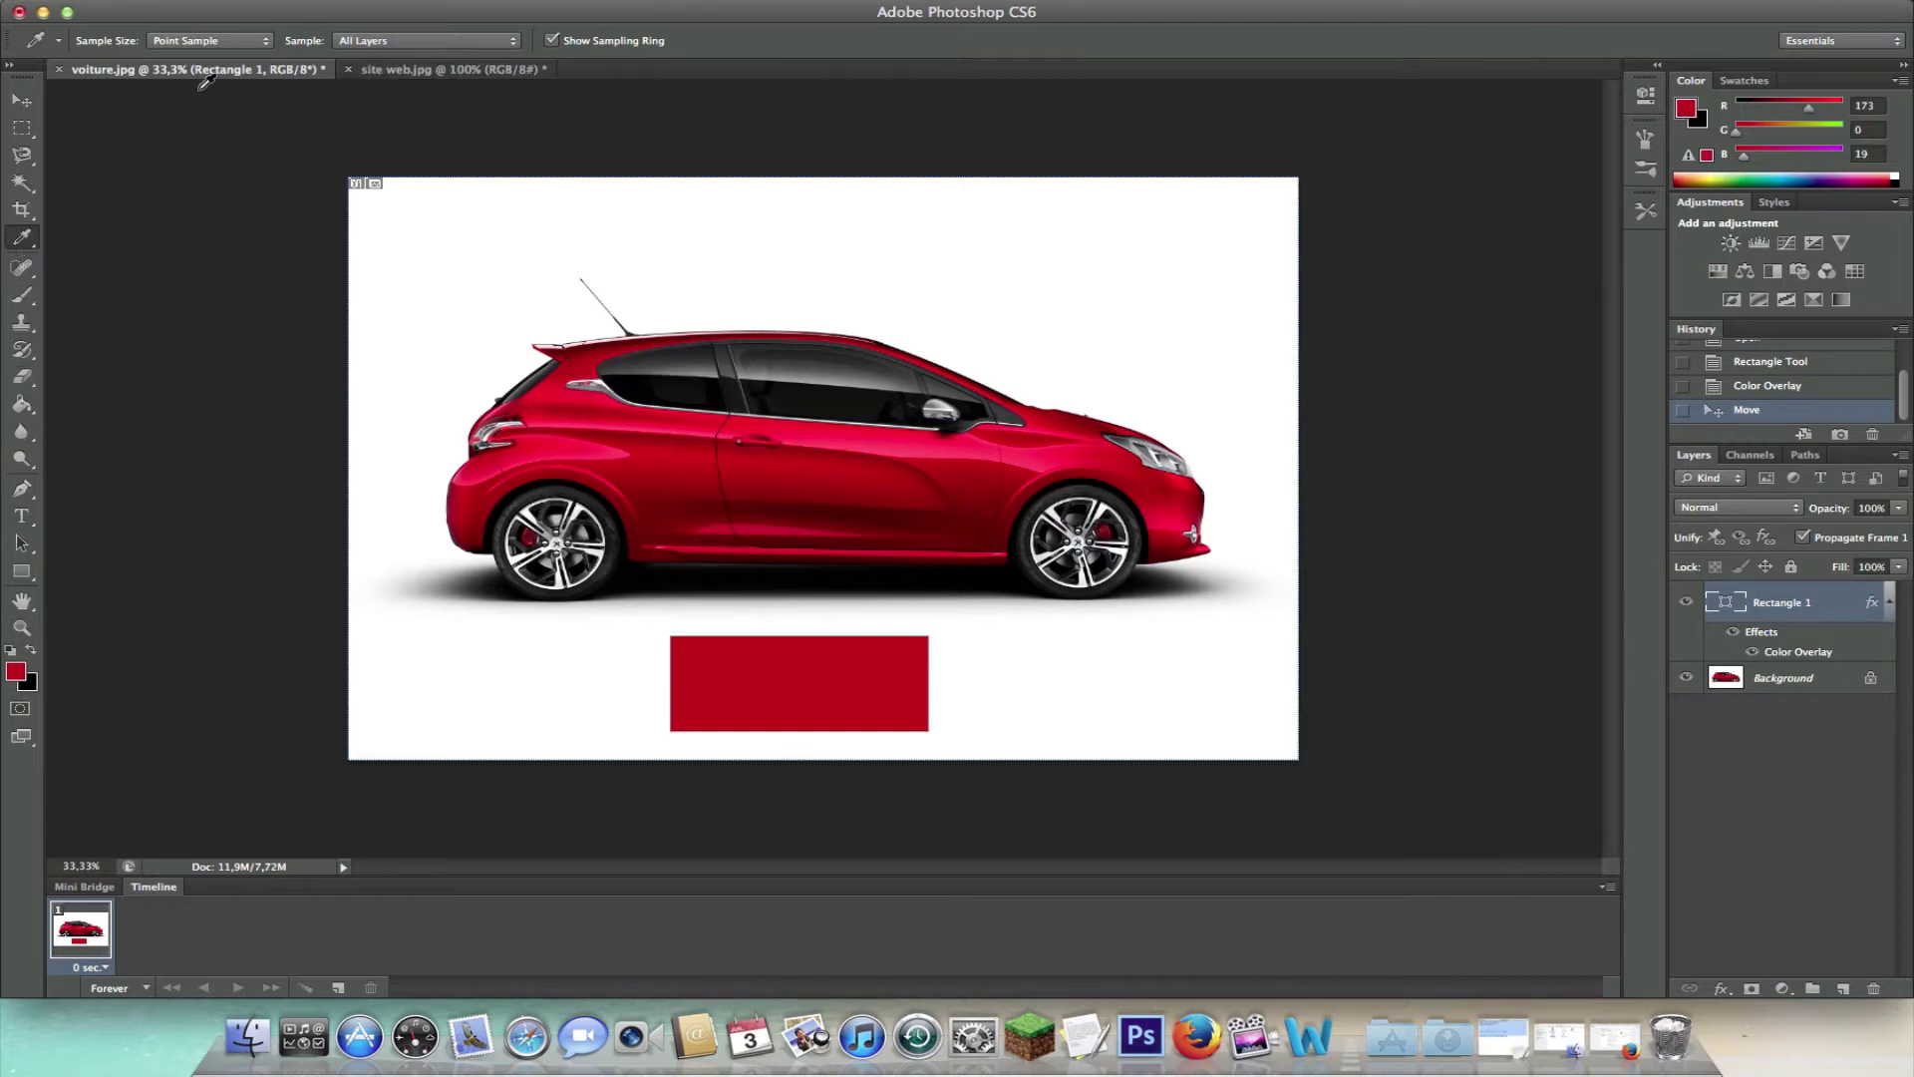
{"action": "left_click", "coordinate": [21, 101]}
Step: Switch to site web.jpg and place a note reading "important" on the upper-left corner of the green bokeh banner image
{"action": "left_click", "coordinate": [398, 69]}
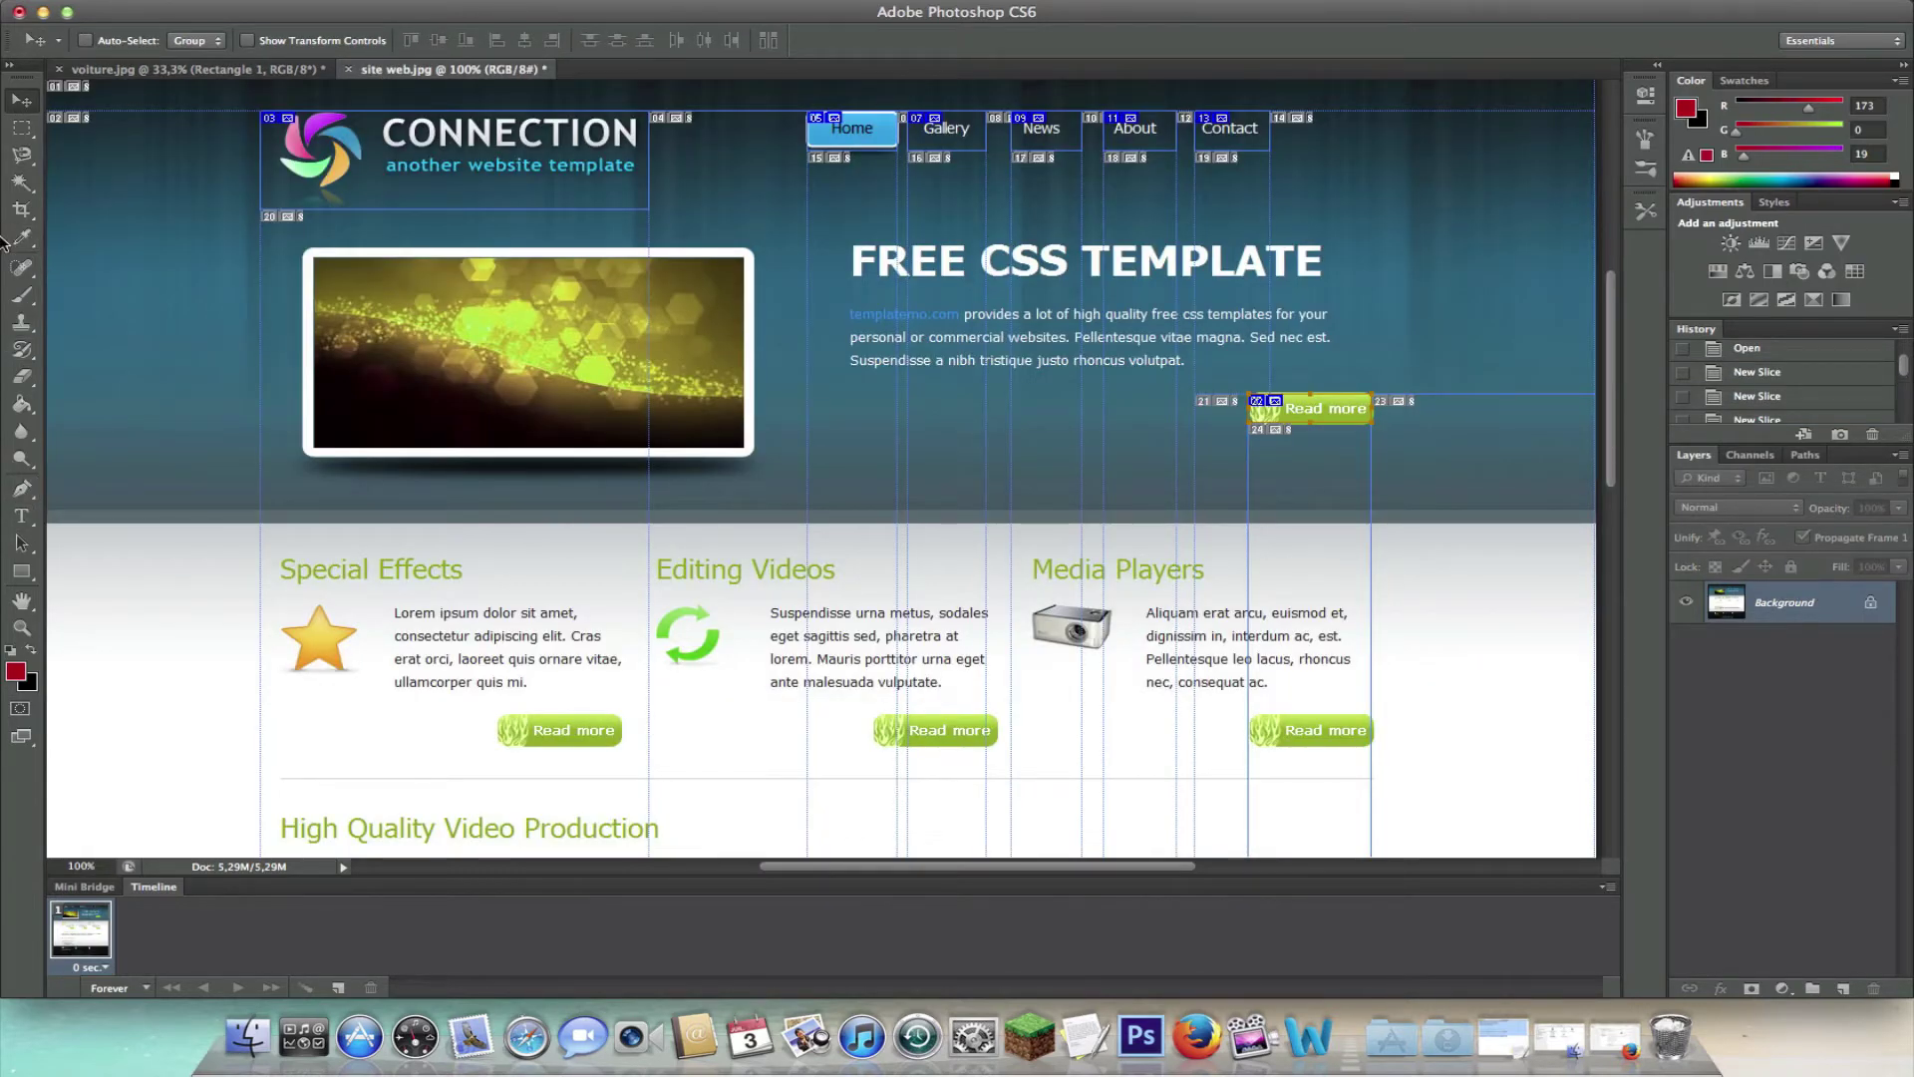
{"action": "left_click_drag", "start_coordinate": [21, 237], "coordinate": [45, 269]}
{"action": "left_click", "coordinate": [72, 294]}
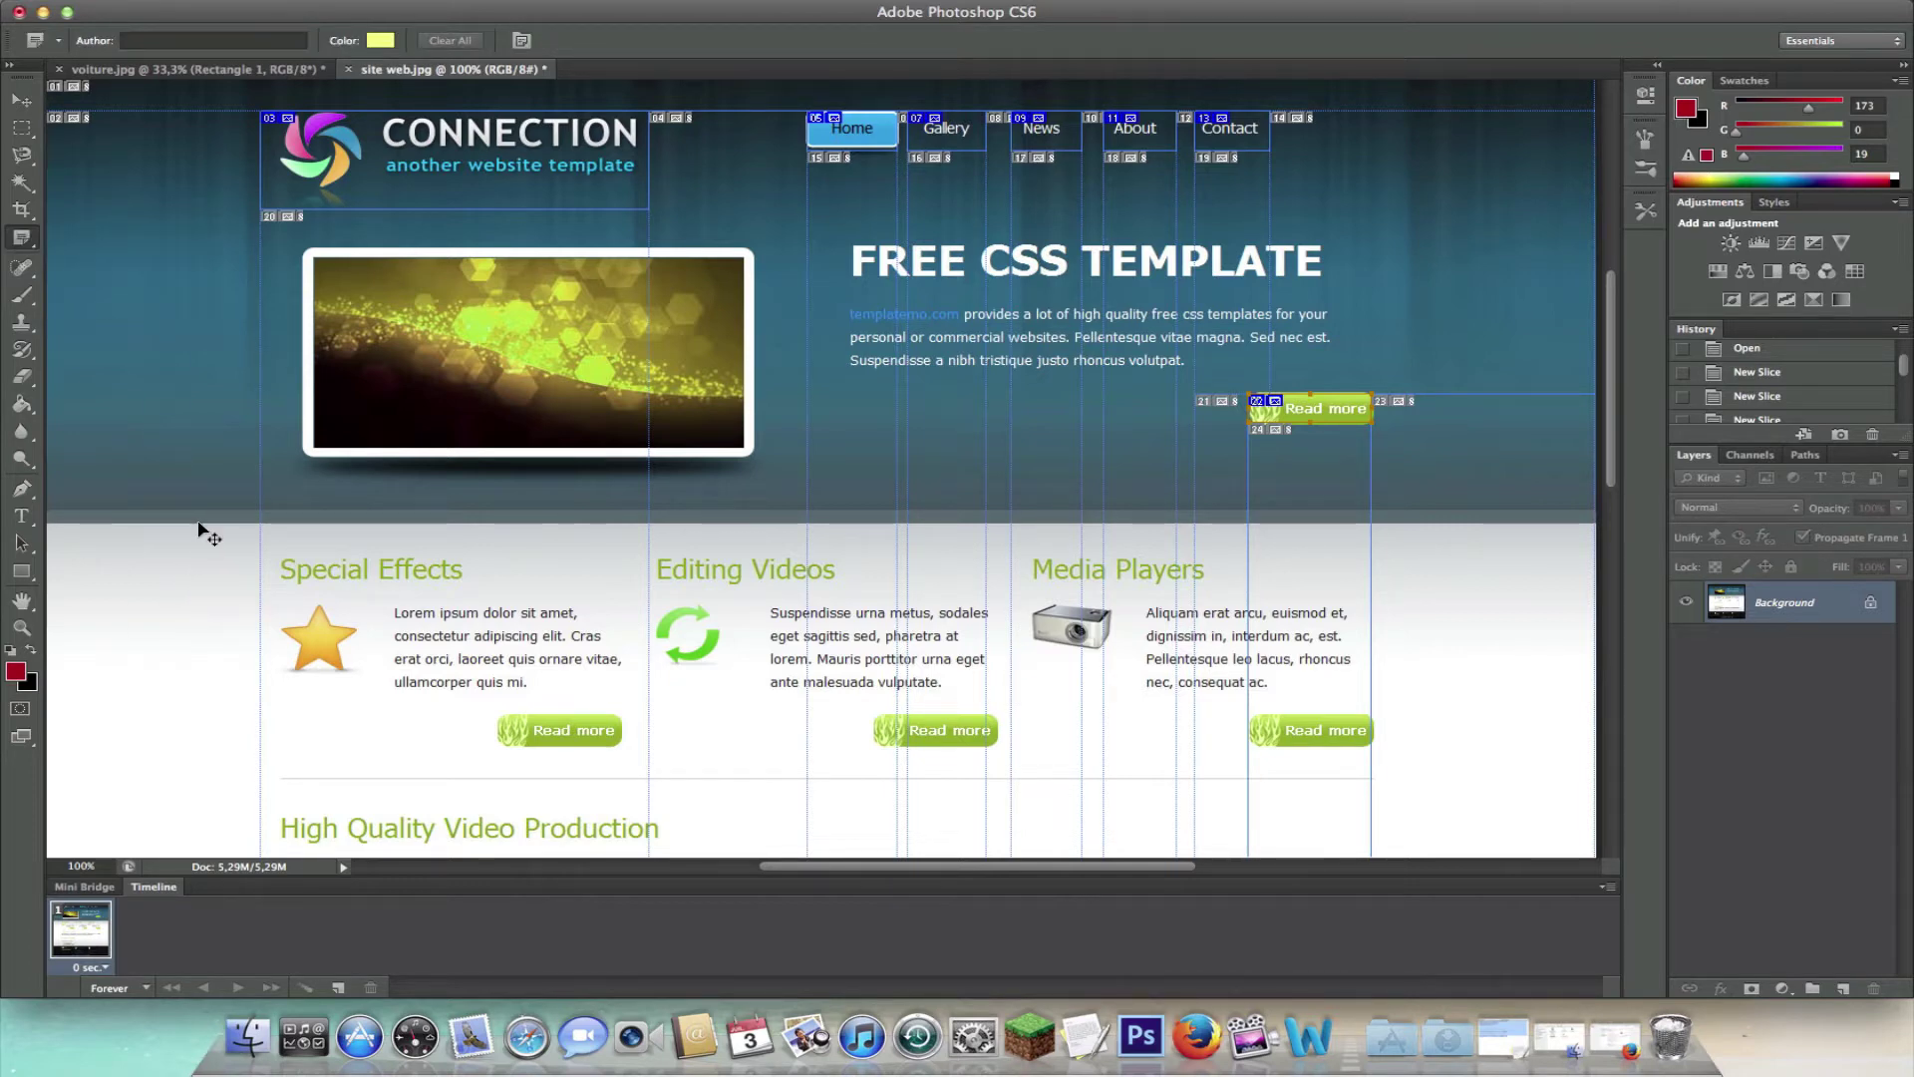
{"action": "key", "text": "super+minus"}
{"action": "key", "text": "super+minus"}
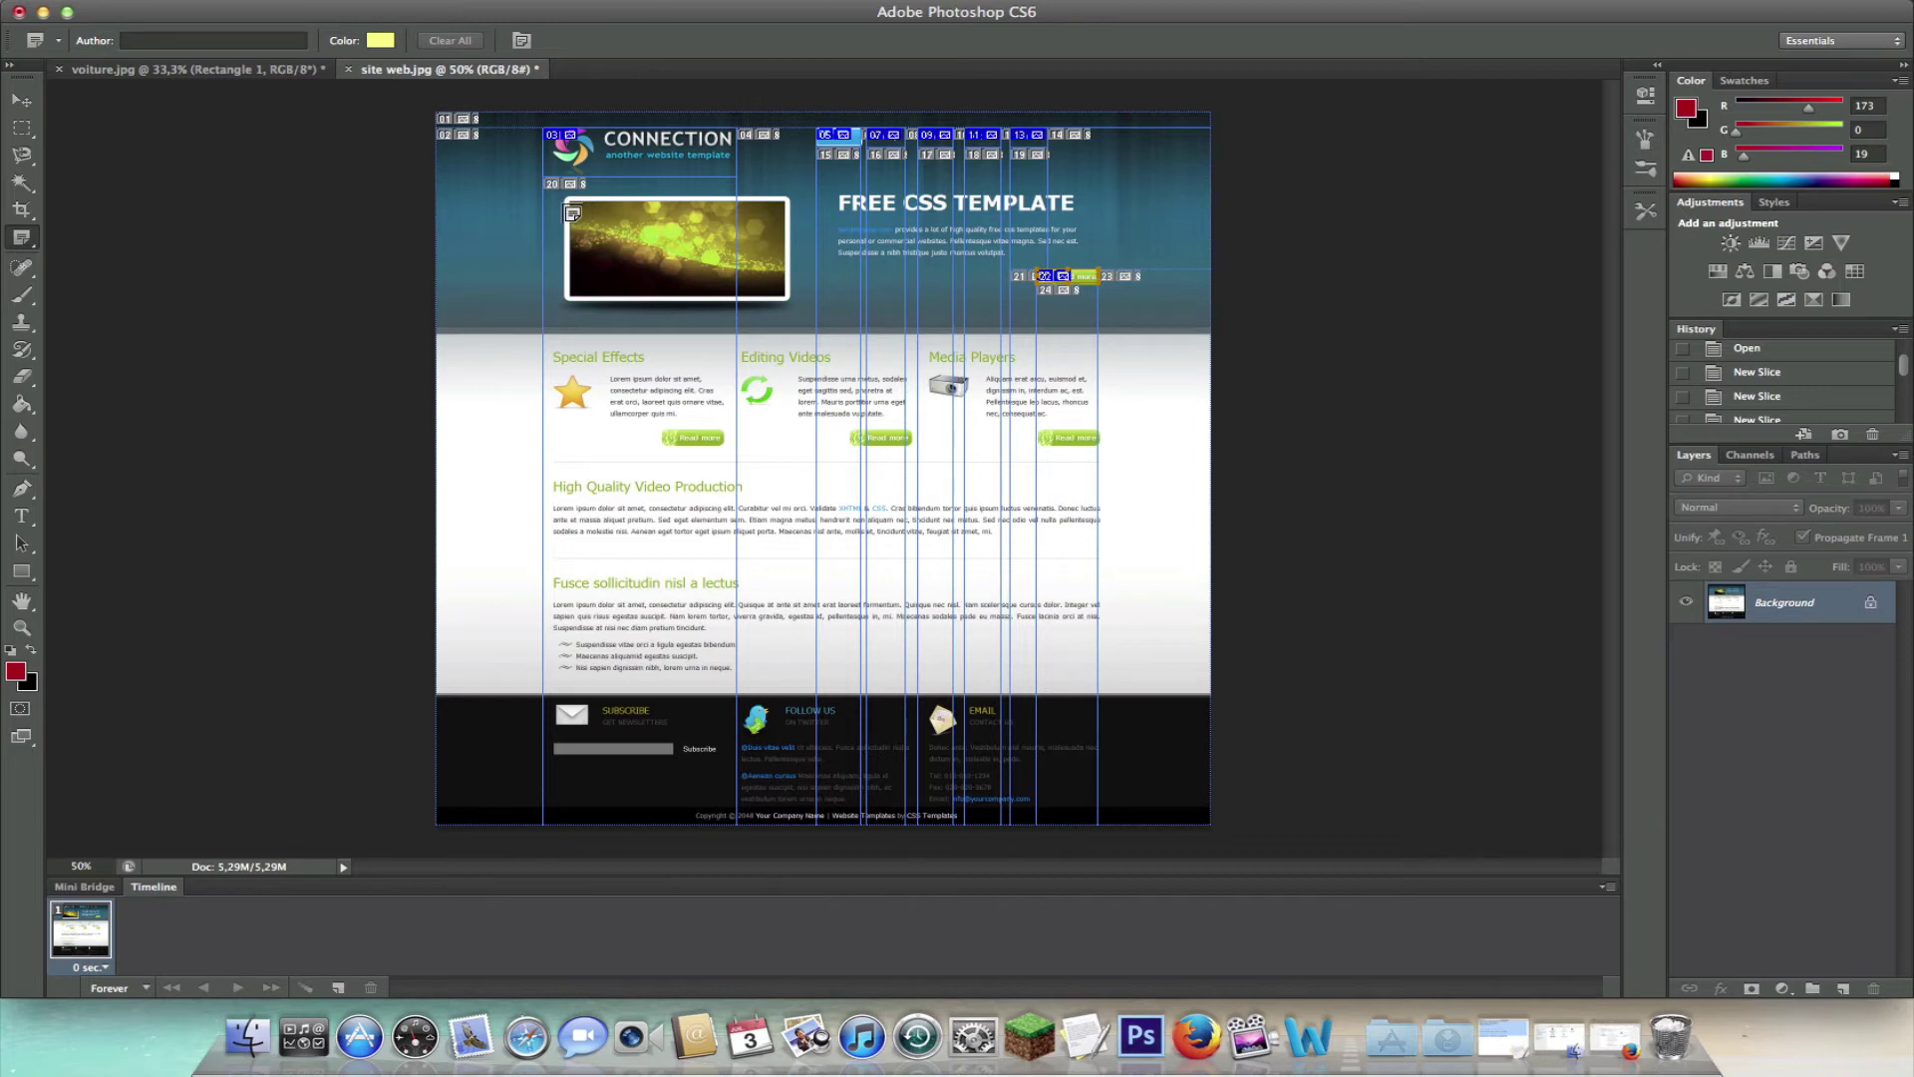
{"action": "left_click", "coordinate": [581, 213]}
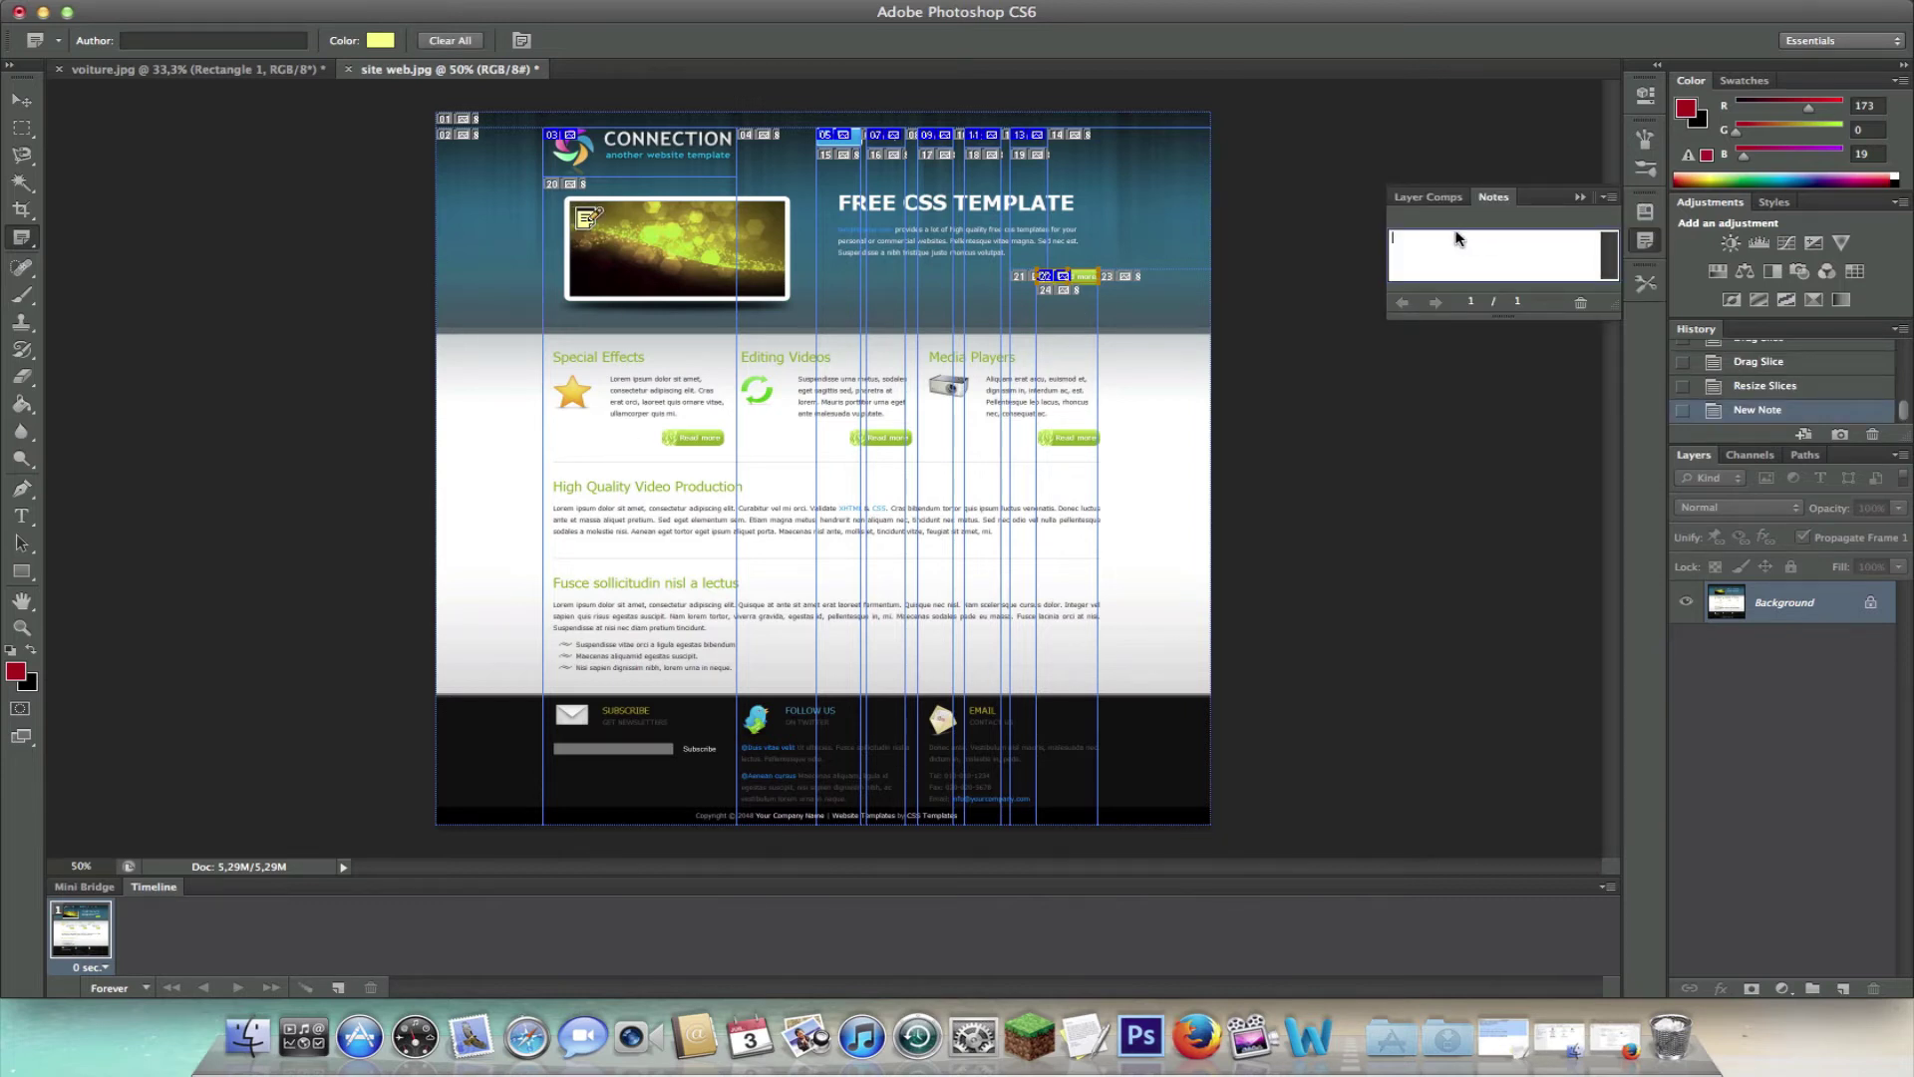
{"action": "type", "text": "sjdkfh"}
{"action": "left_click", "coordinate": [1580, 197]}
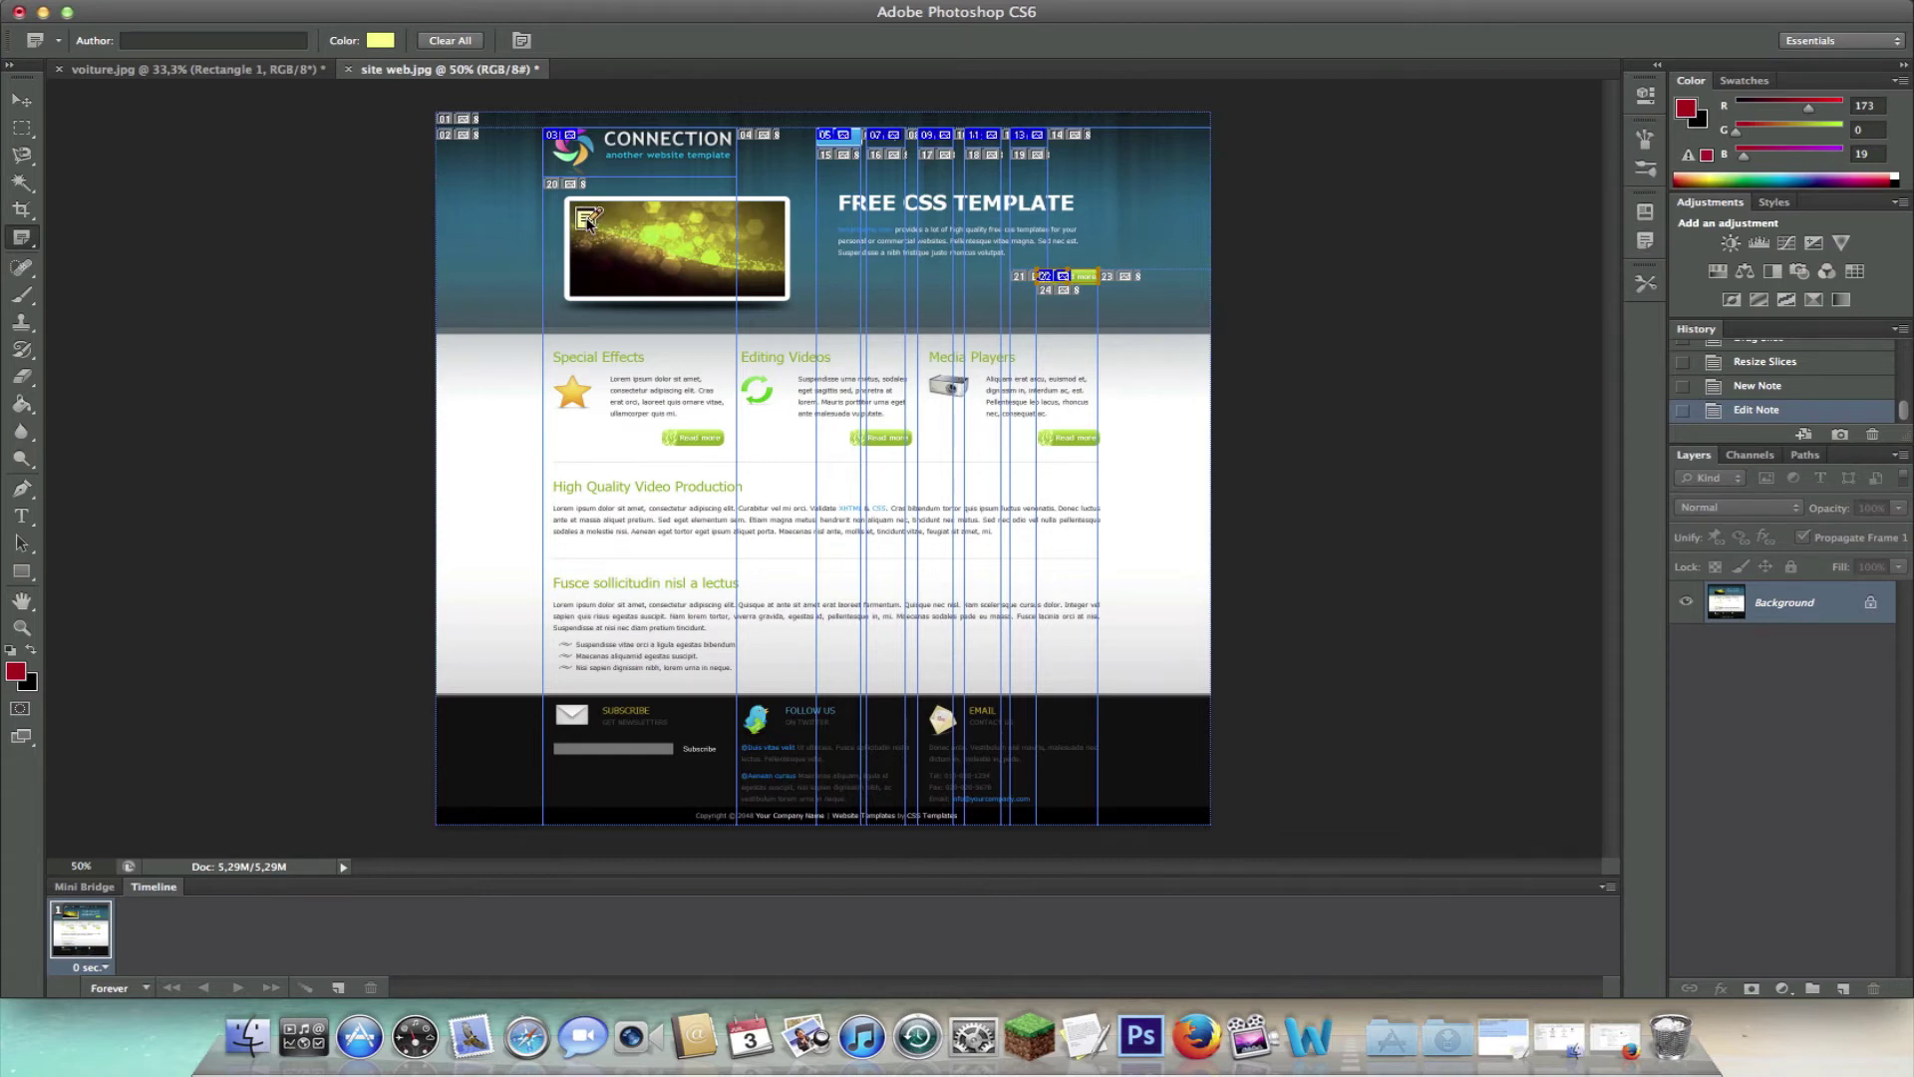
Step: Reopen the banner image's note to read its text, and call up its deletion but decline it
{"action": "left_click", "coordinate": [1645, 240]}
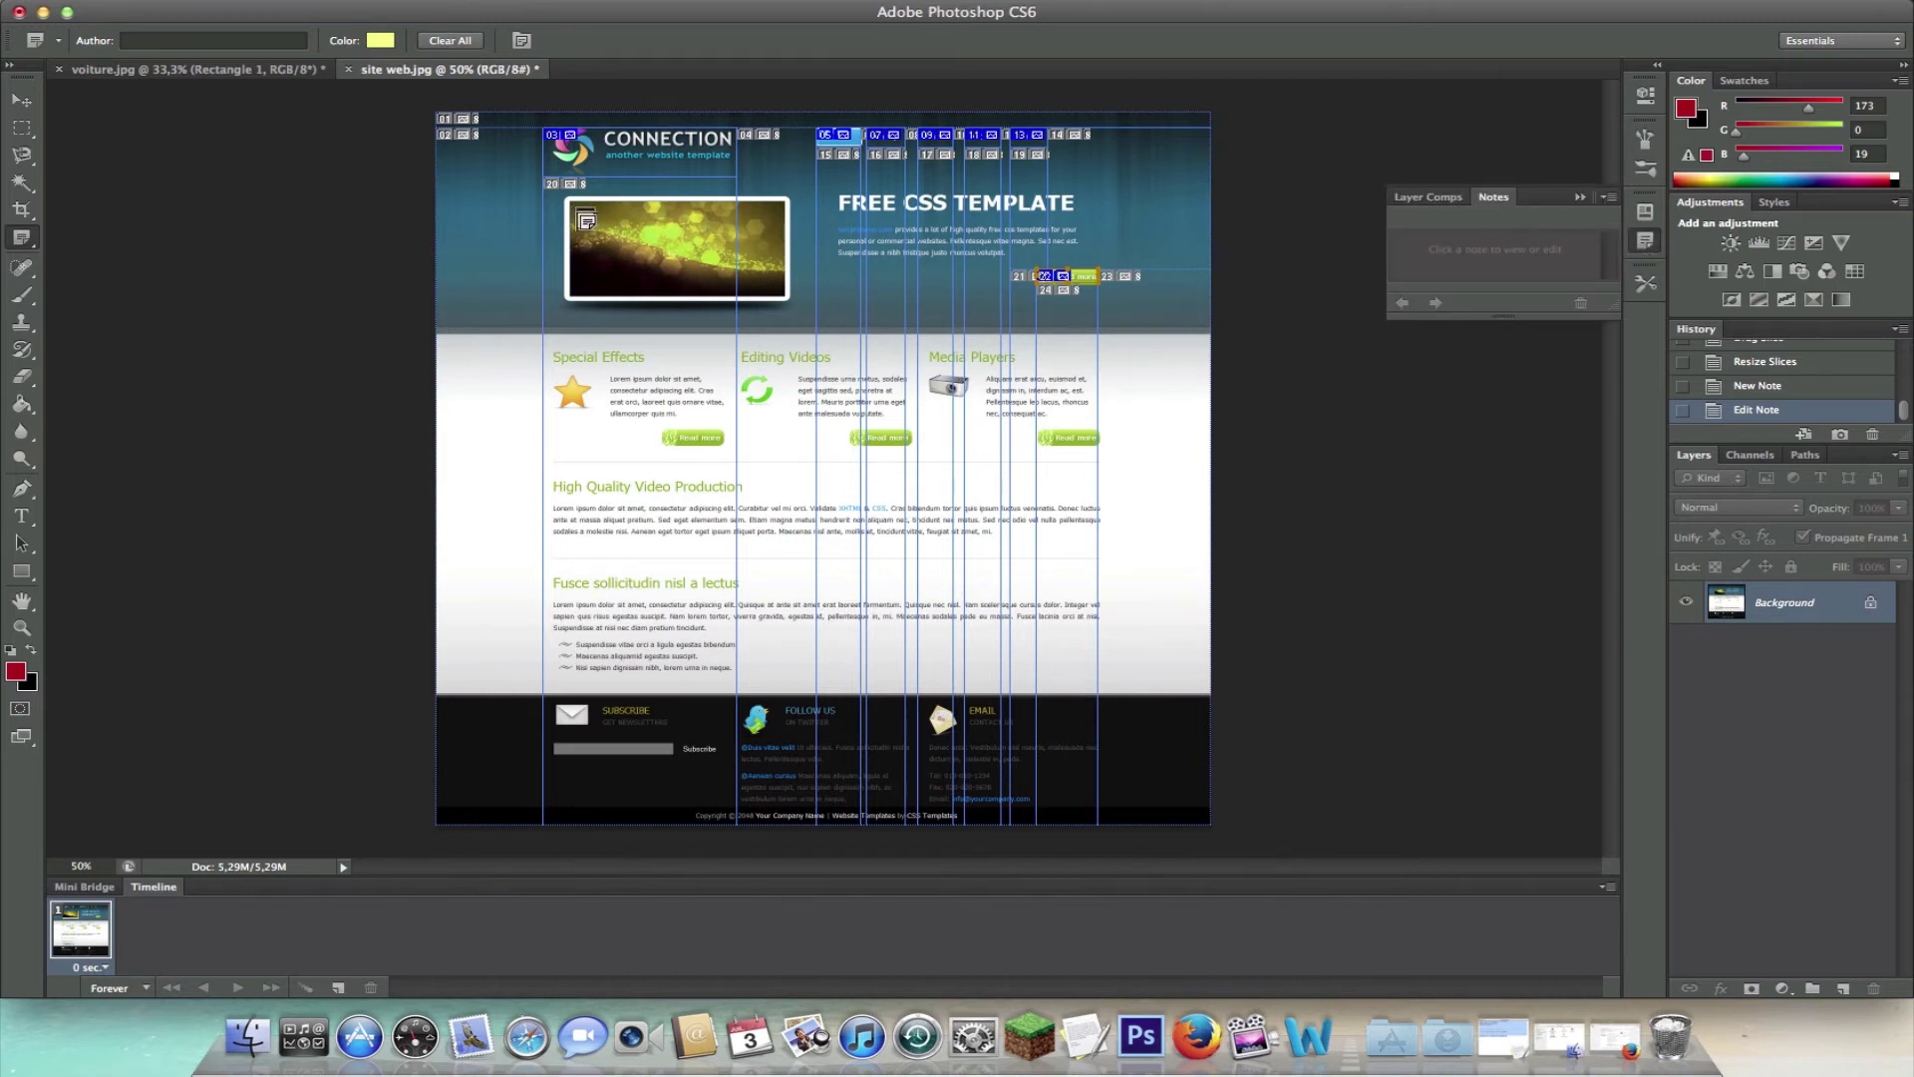
{"action": "left_click", "coordinate": [583, 218]}
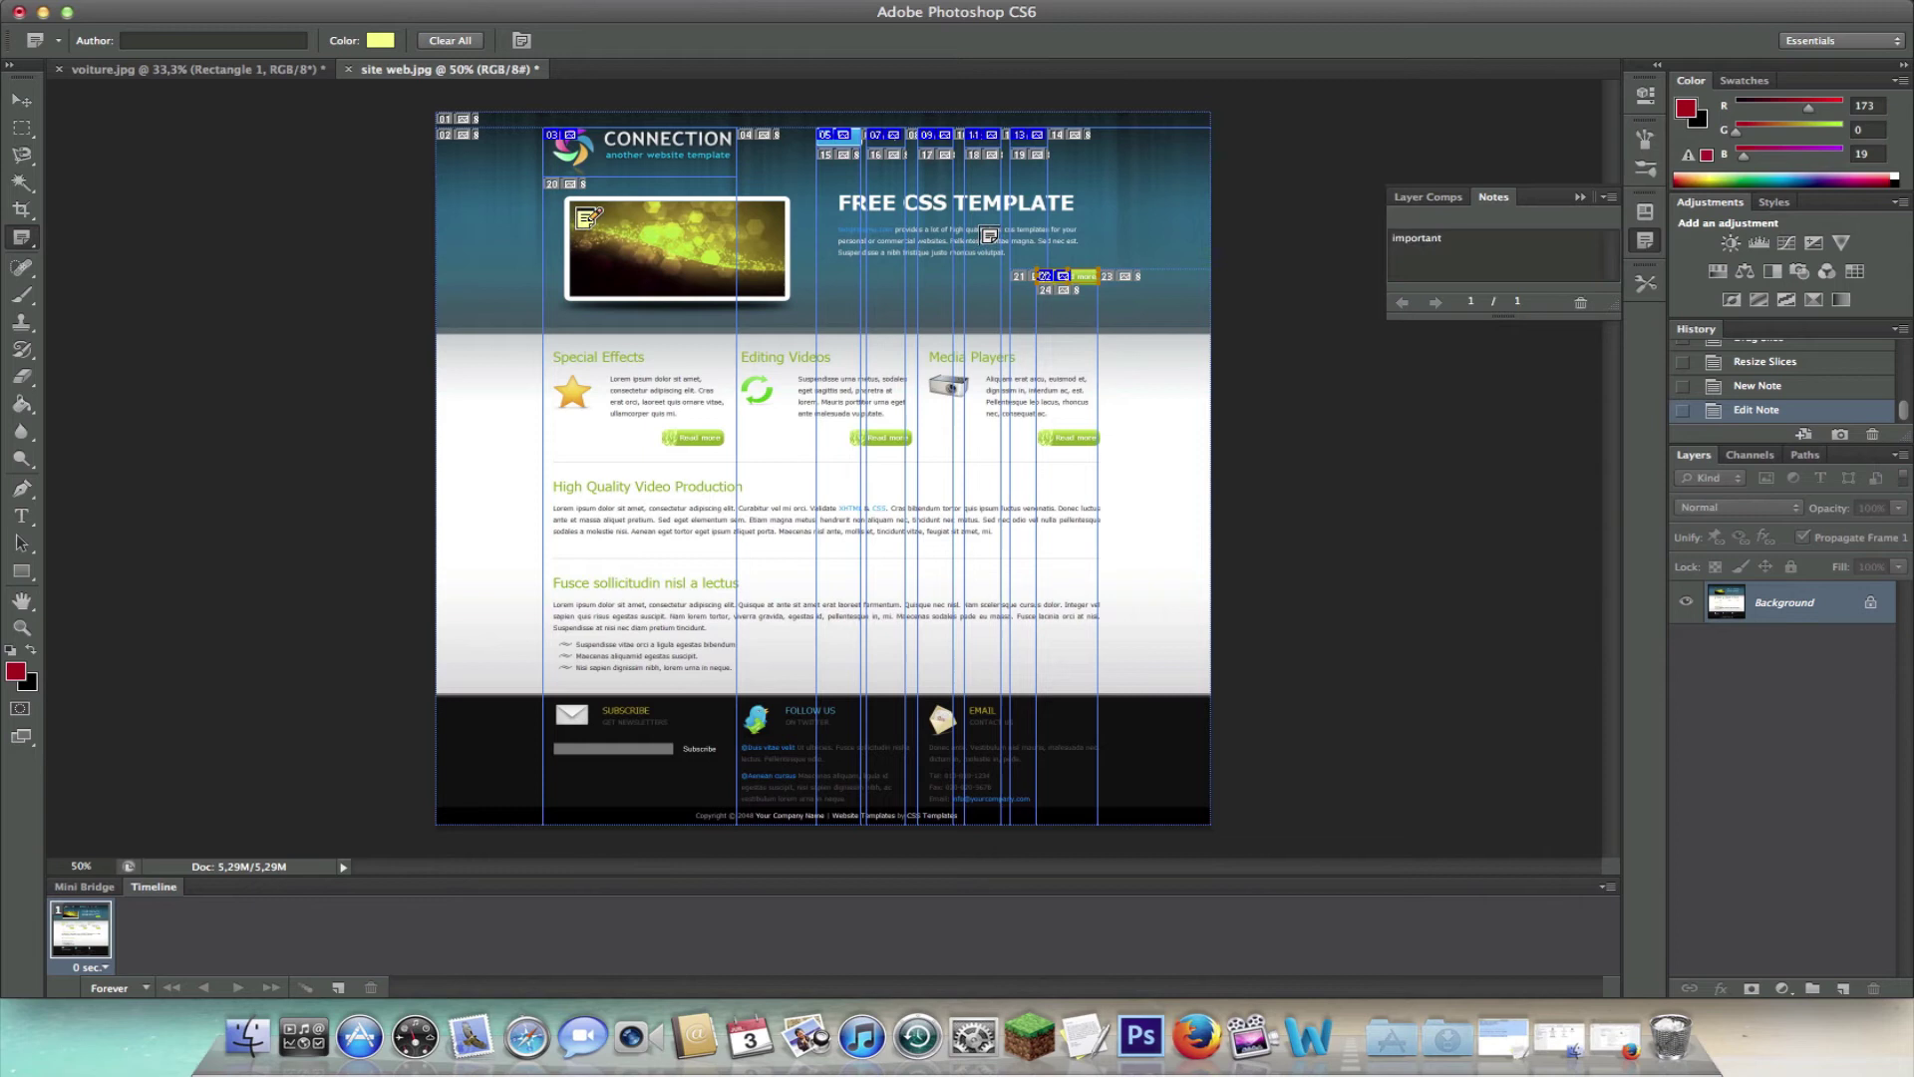
{"action": "double_click", "coordinate": [1452, 243]}
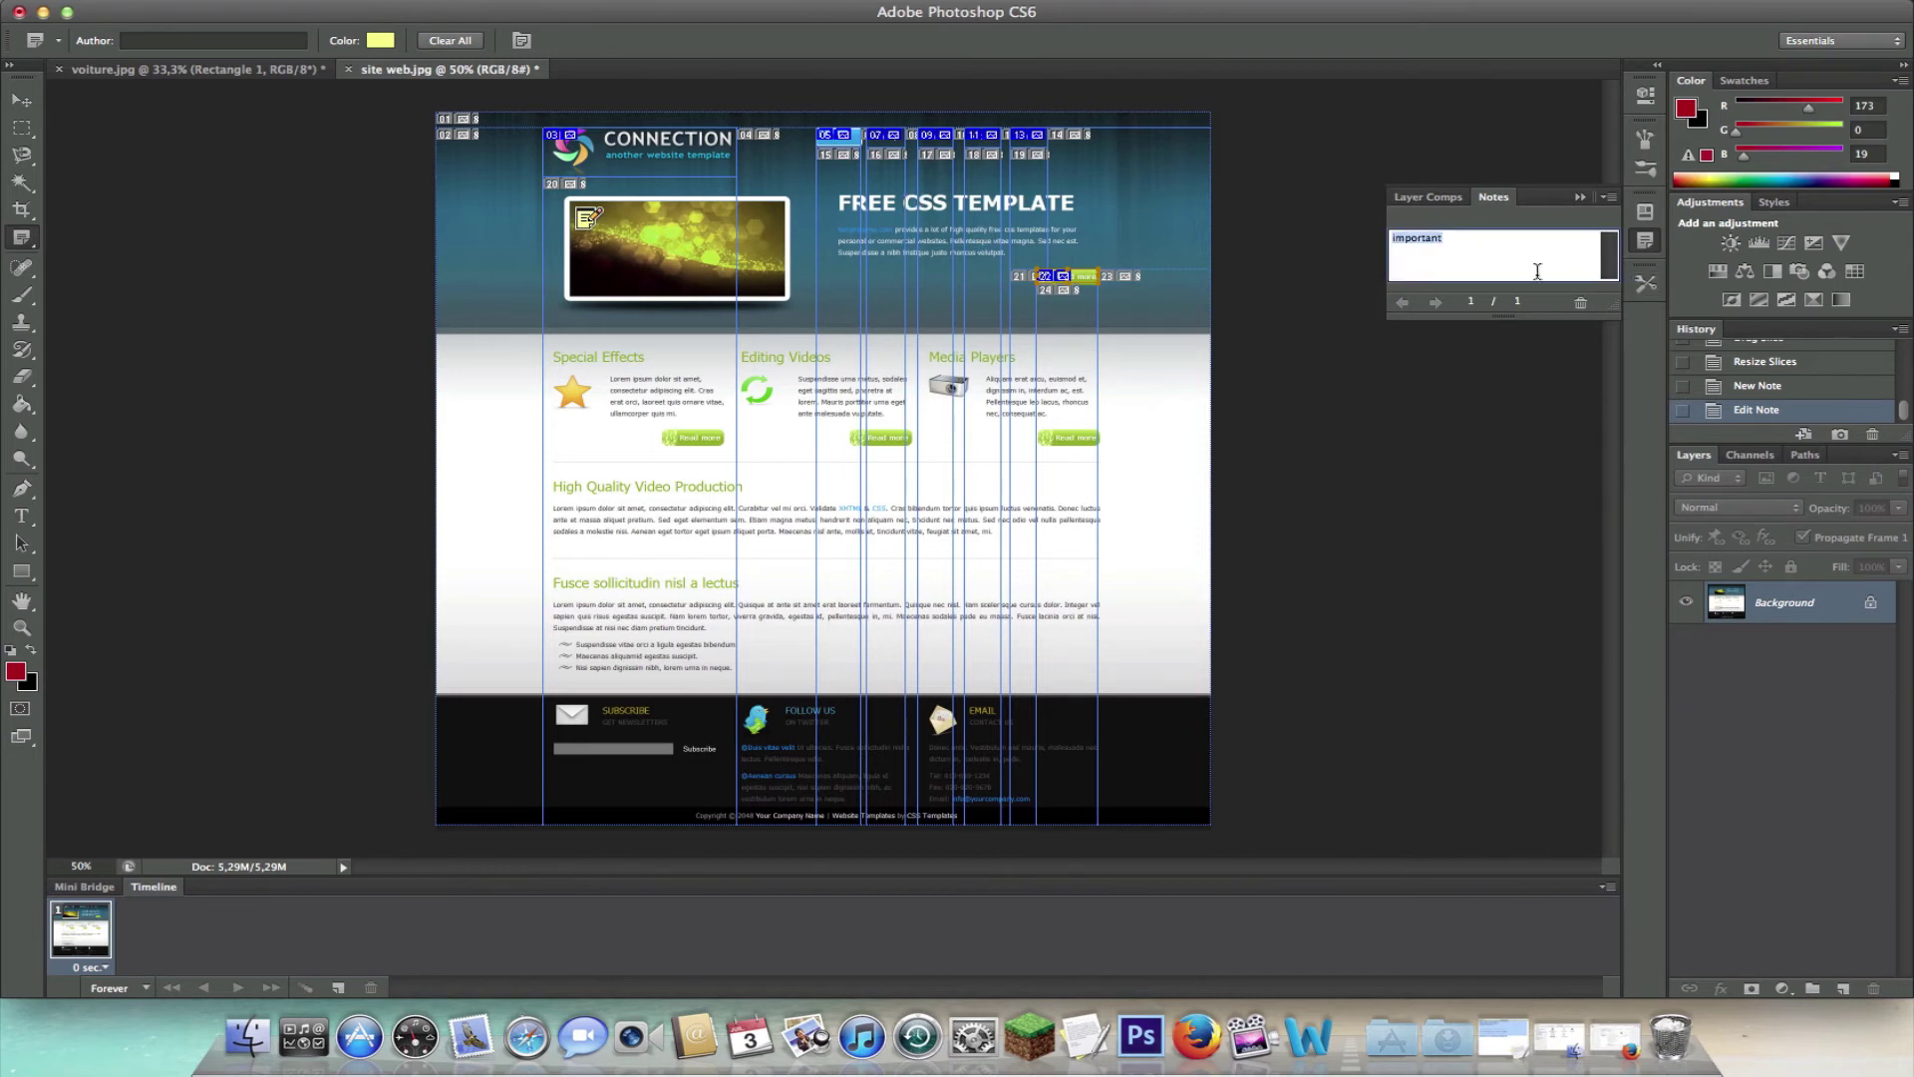
{"action": "left_click", "coordinate": [1580, 302]}
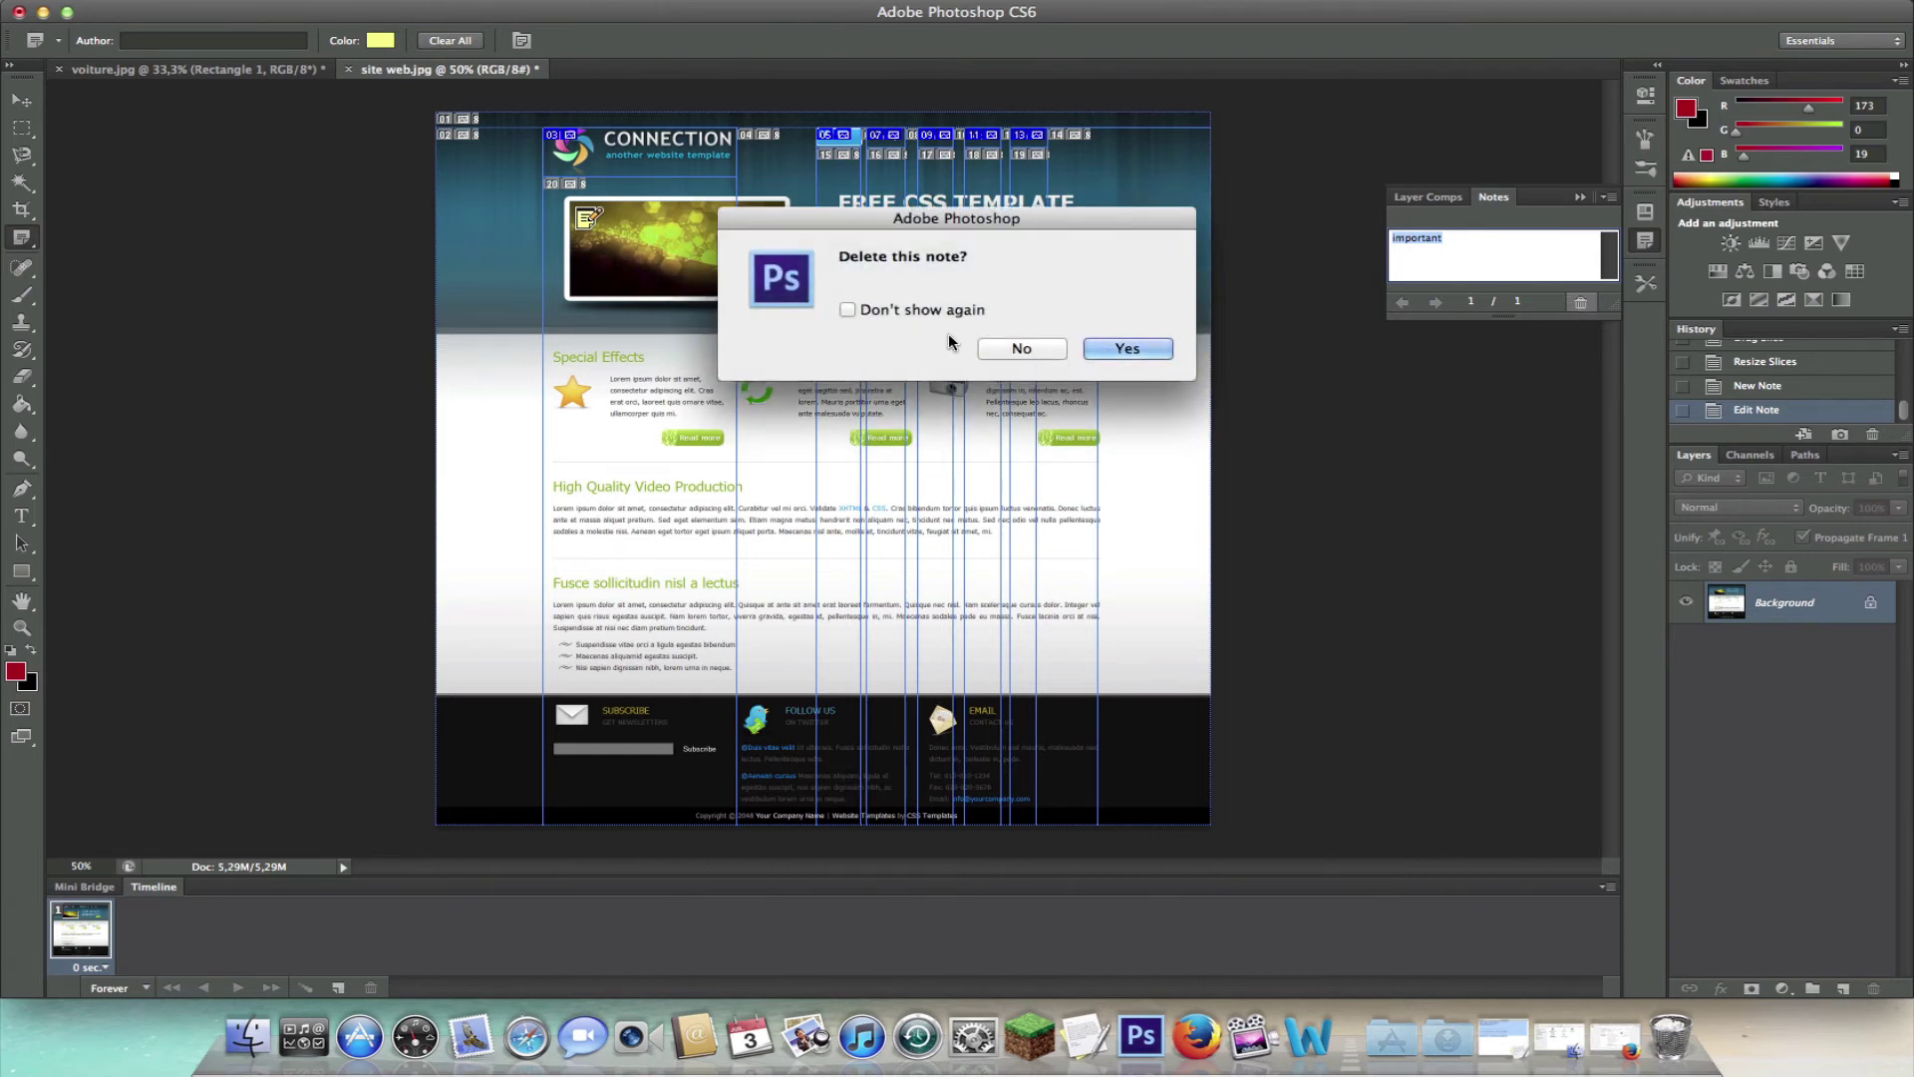
{"action": "left_click", "coordinate": [1028, 350]}
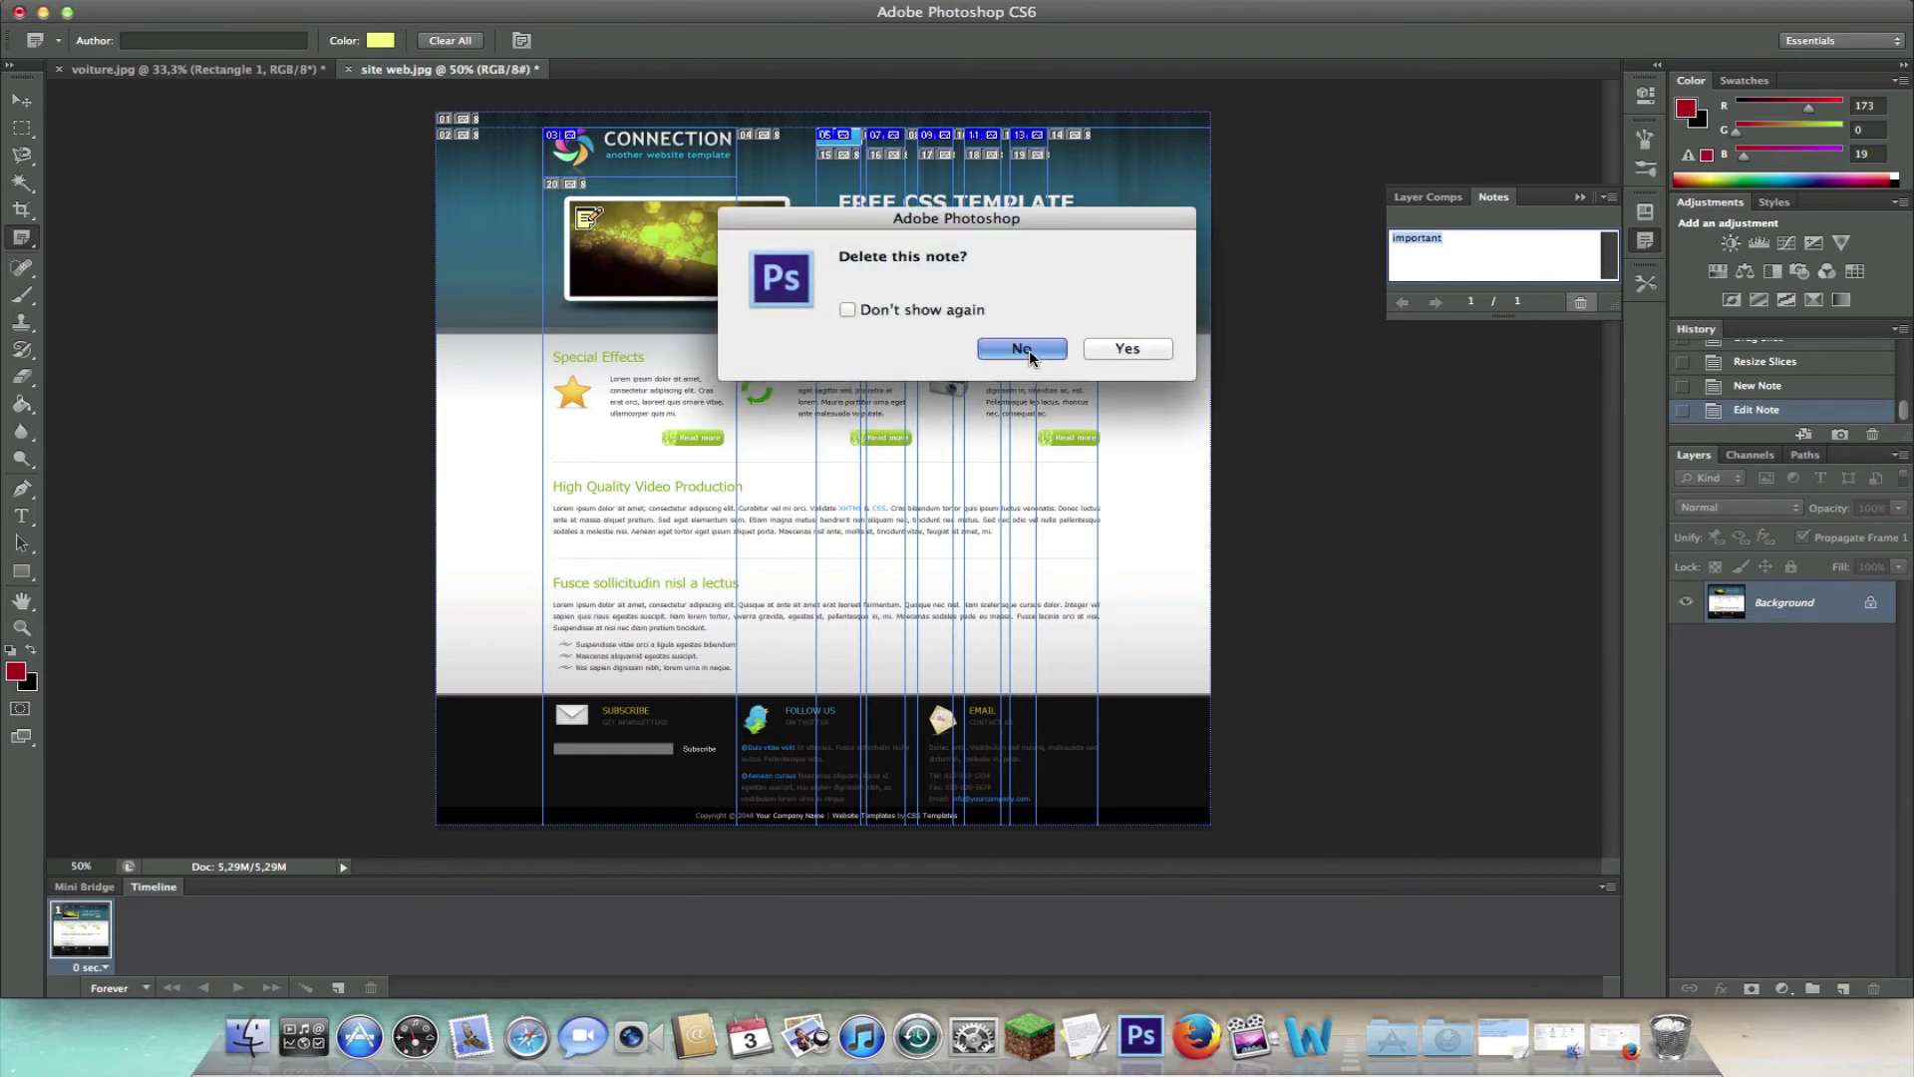
{"action": "left_click", "coordinate": [1577, 199]}
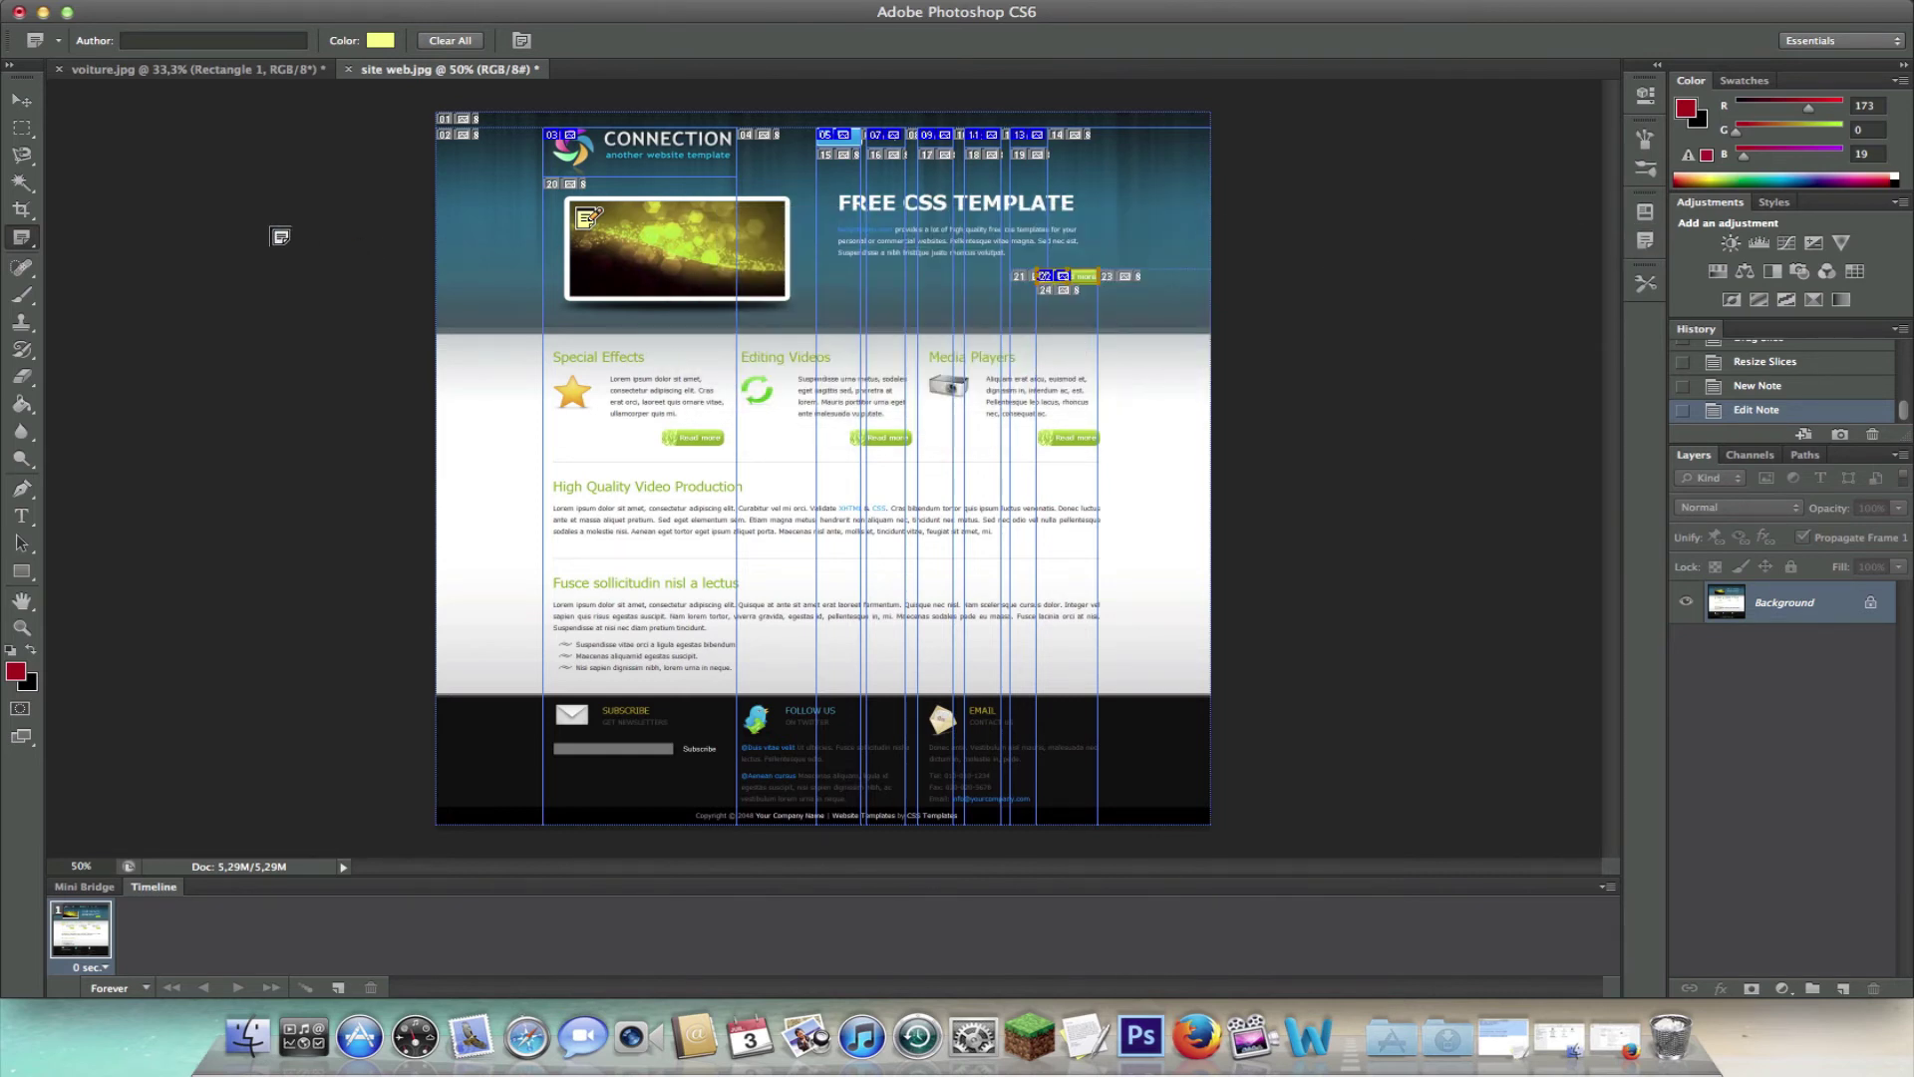
Step: Change the colour of the banner image's note to a muted pink
{"action": "left_click", "coordinate": [387, 46]}
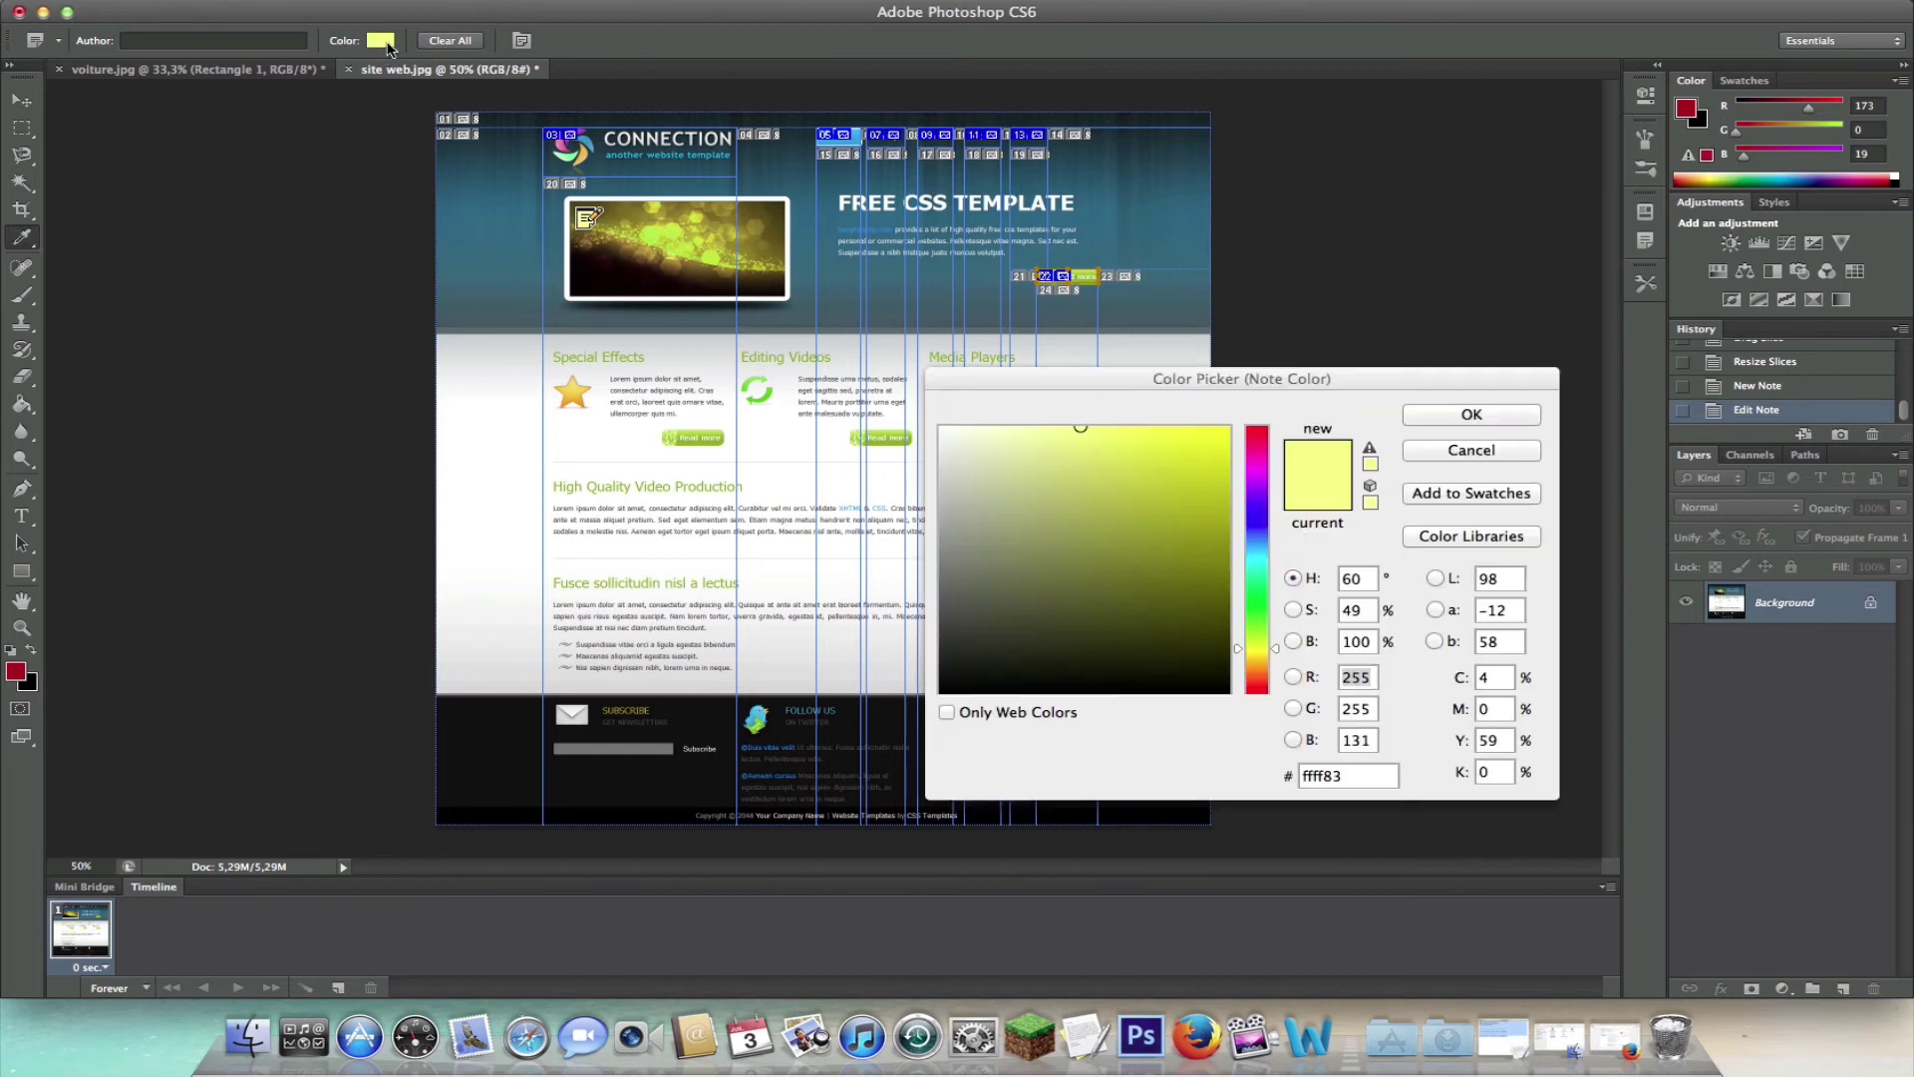
{"action": "mouse_move", "coordinate": [1073, 521]}
{"action": "left_mouse_down"}
{"action": "mouse_move", "coordinate": [1025, 432]}
{"action": "mouse_move", "coordinate": [1036, 505]}
{"action": "left_mouse_up"}
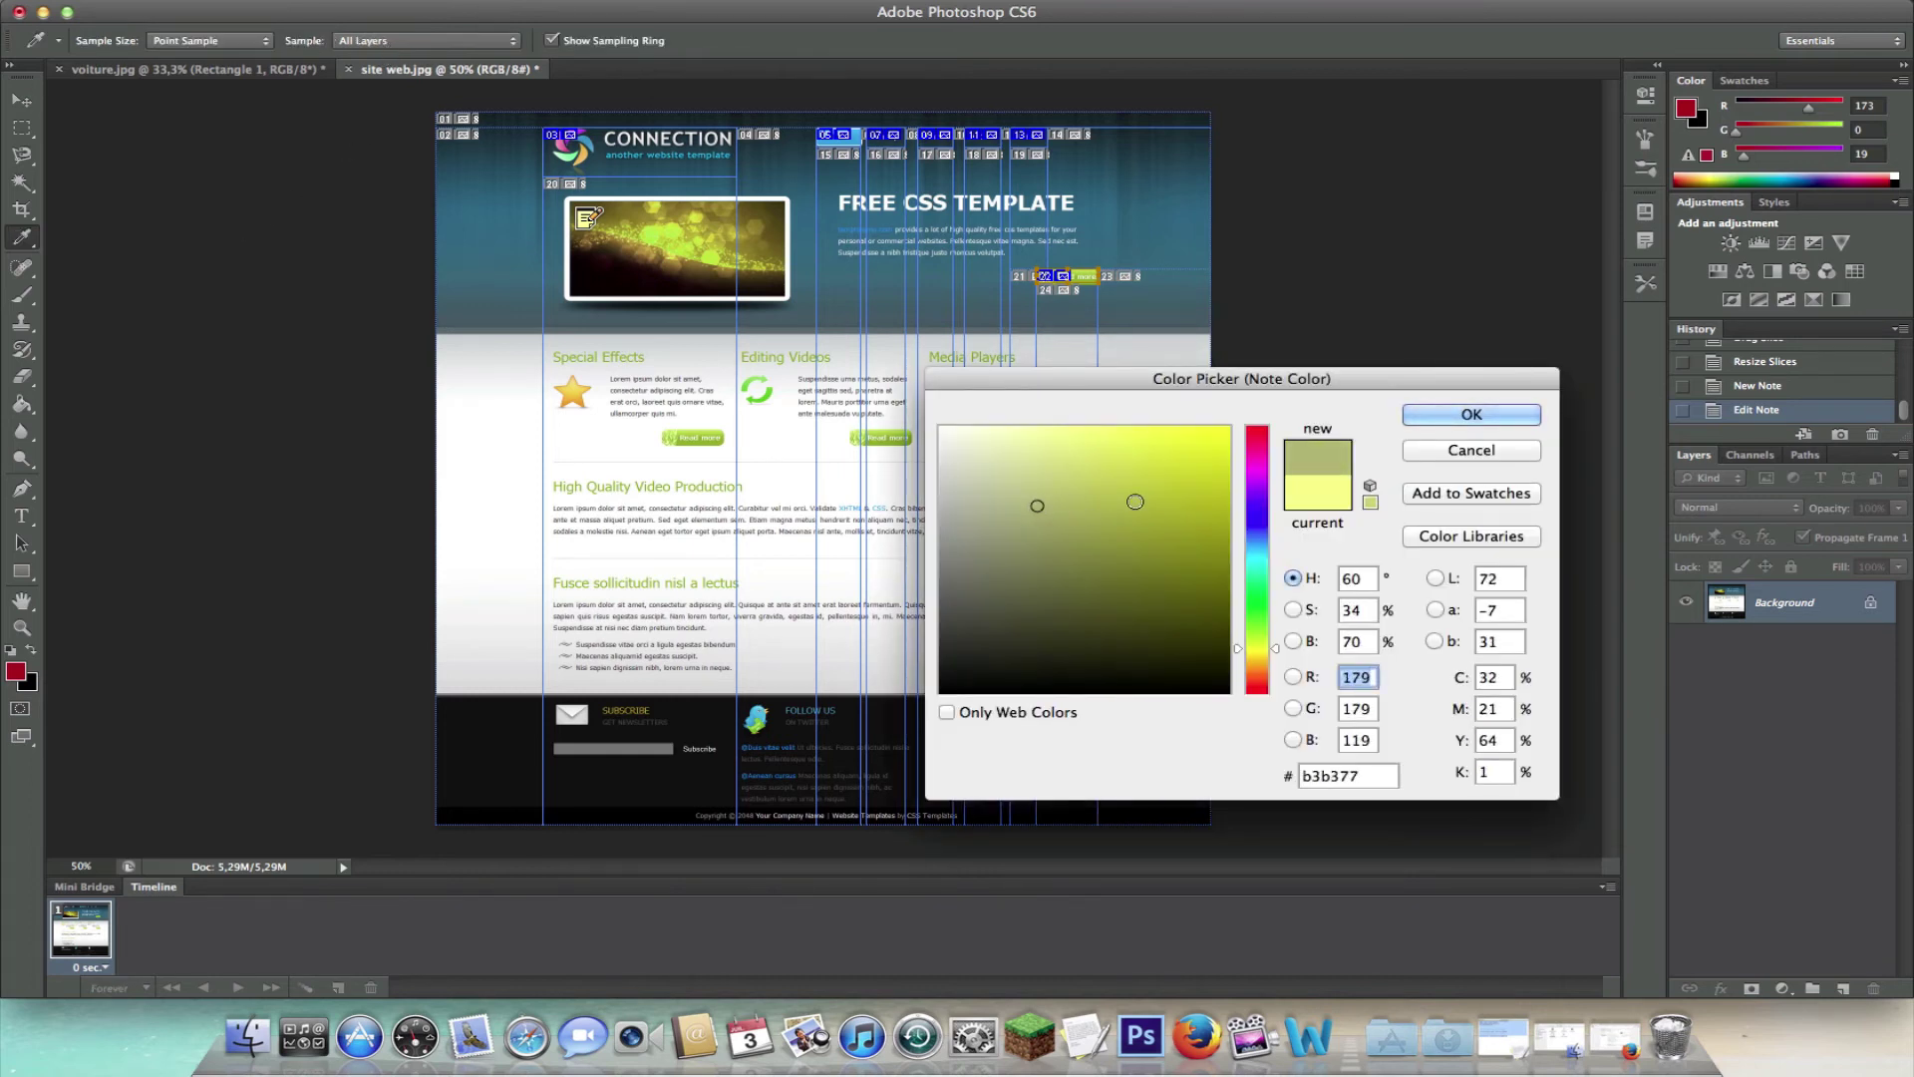
{"action": "left_click", "coordinate": [1257, 440]}
{"action": "left_click", "coordinate": [1433, 413]}
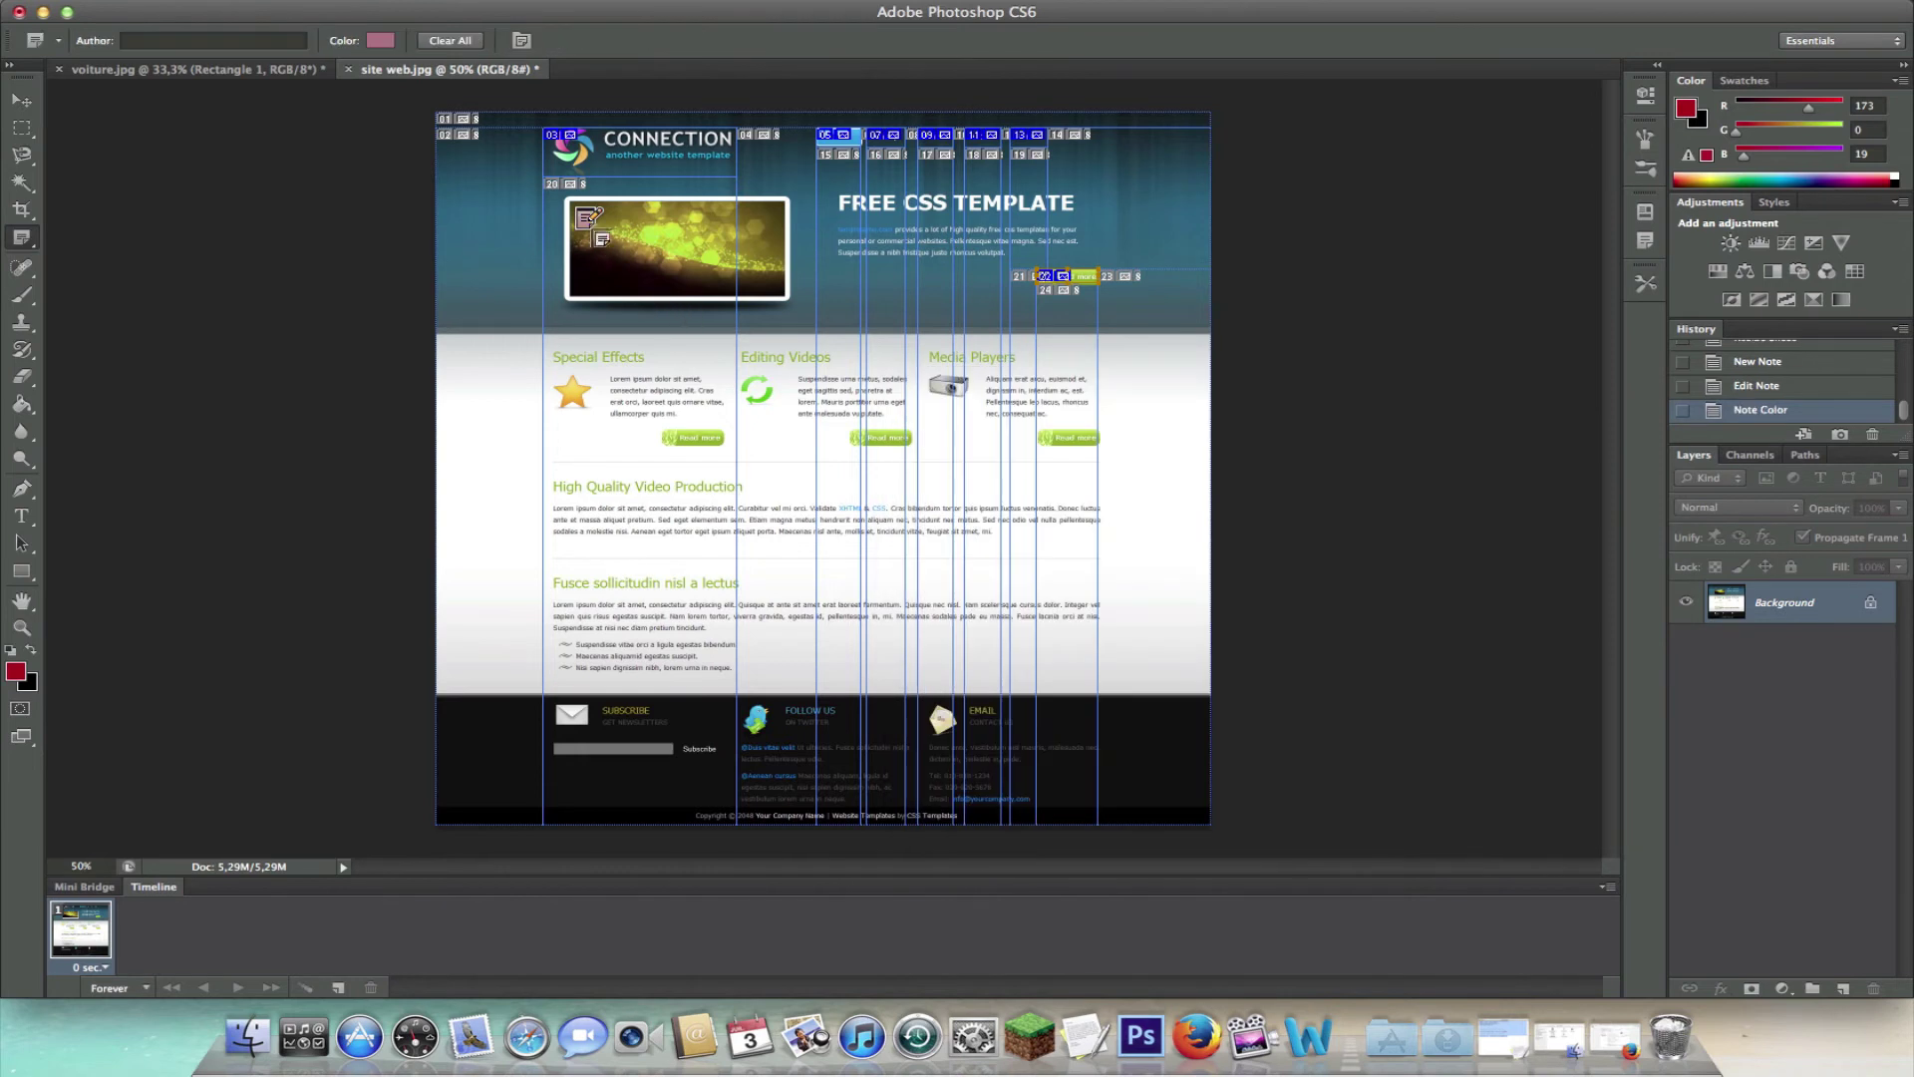
Step: Add an empty second note beside the Special Effects heading and colour it dark crimson
{"action": "left_click", "coordinate": [464, 359]}
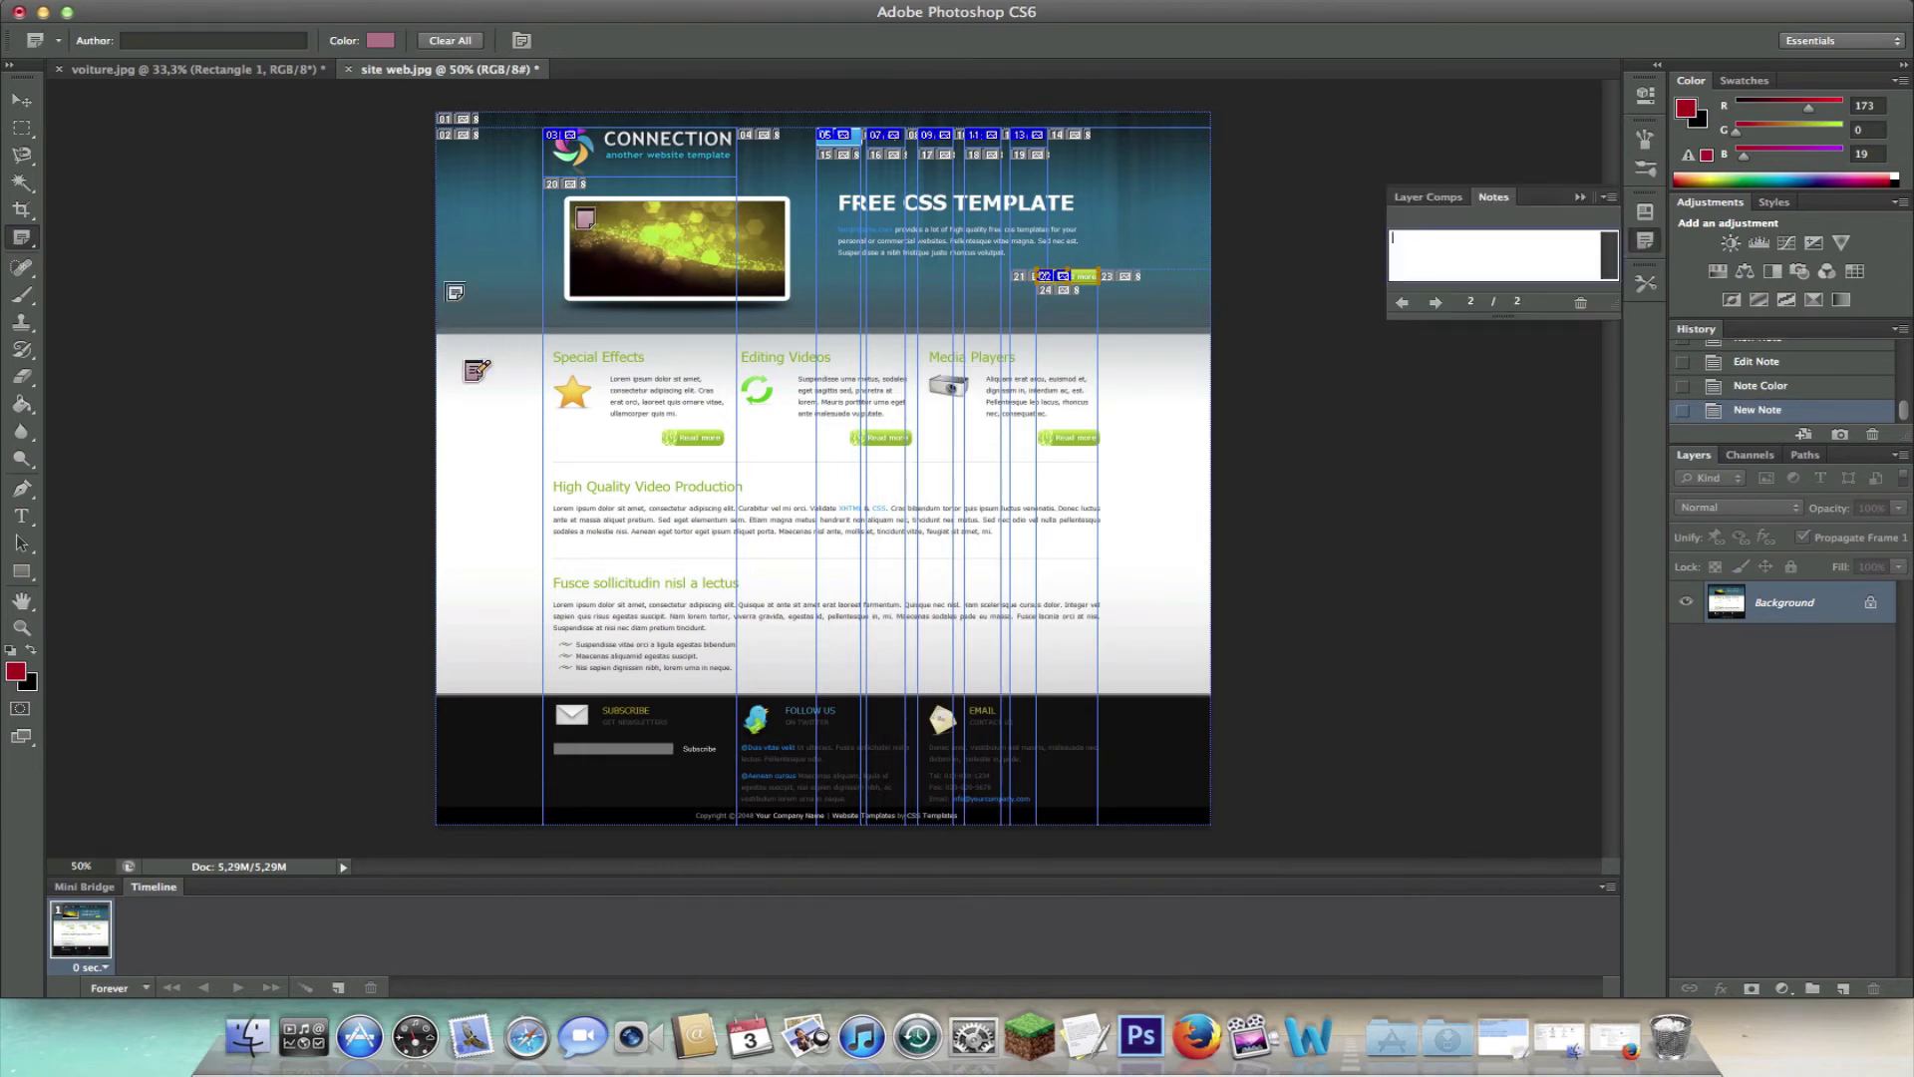
{"action": "left_click", "coordinate": [377, 42]}
{"action": "left_click_drag", "start_coordinate": [997, 496], "coordinate": [1236, 522]}
{"action": "left_click", "coordinate": [1431, 415]}
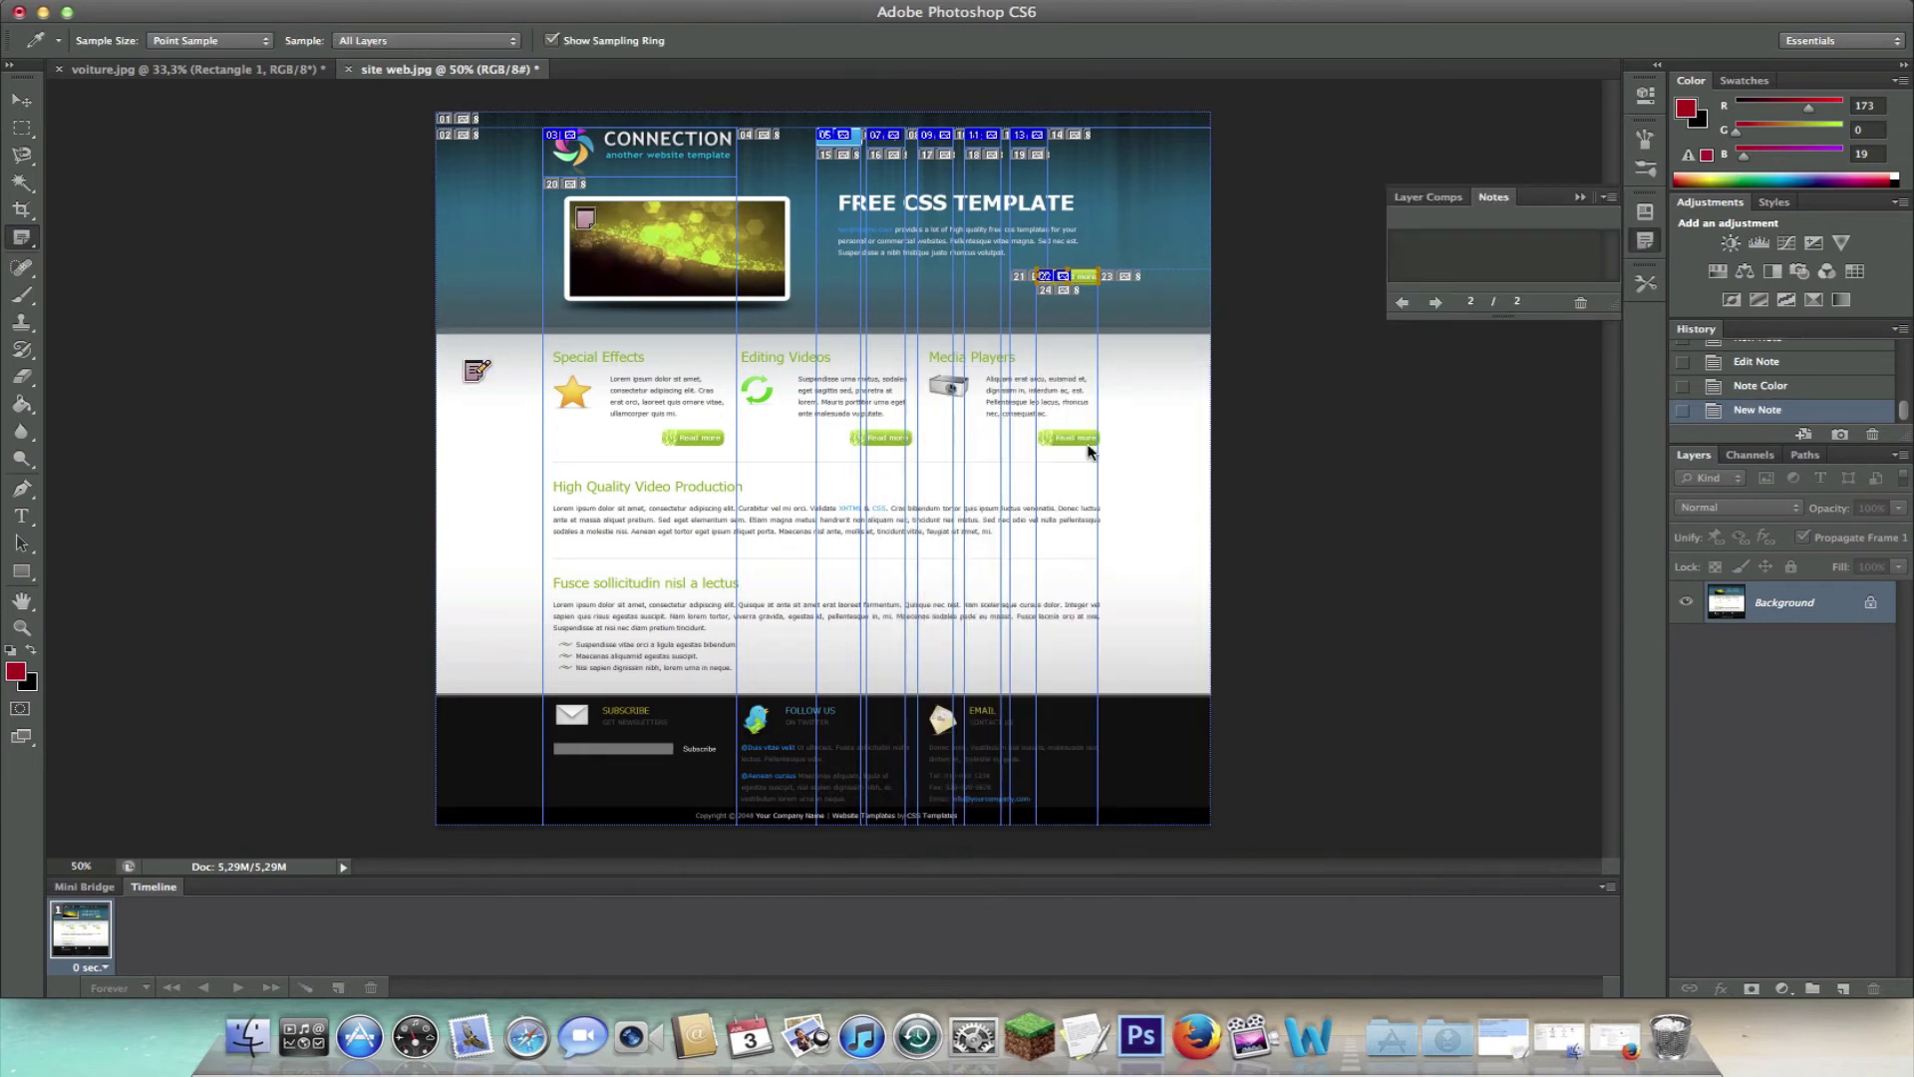
Step: Add an empty third note below the Editing Videos section's Read more button and colour it very dark green
{"action": "left_click", "coordinate": [865, 461]}
{"action": "left_click", "coordinate": [384, 42]}
{"action": "left_click", "coordinate": [1139, 638]}
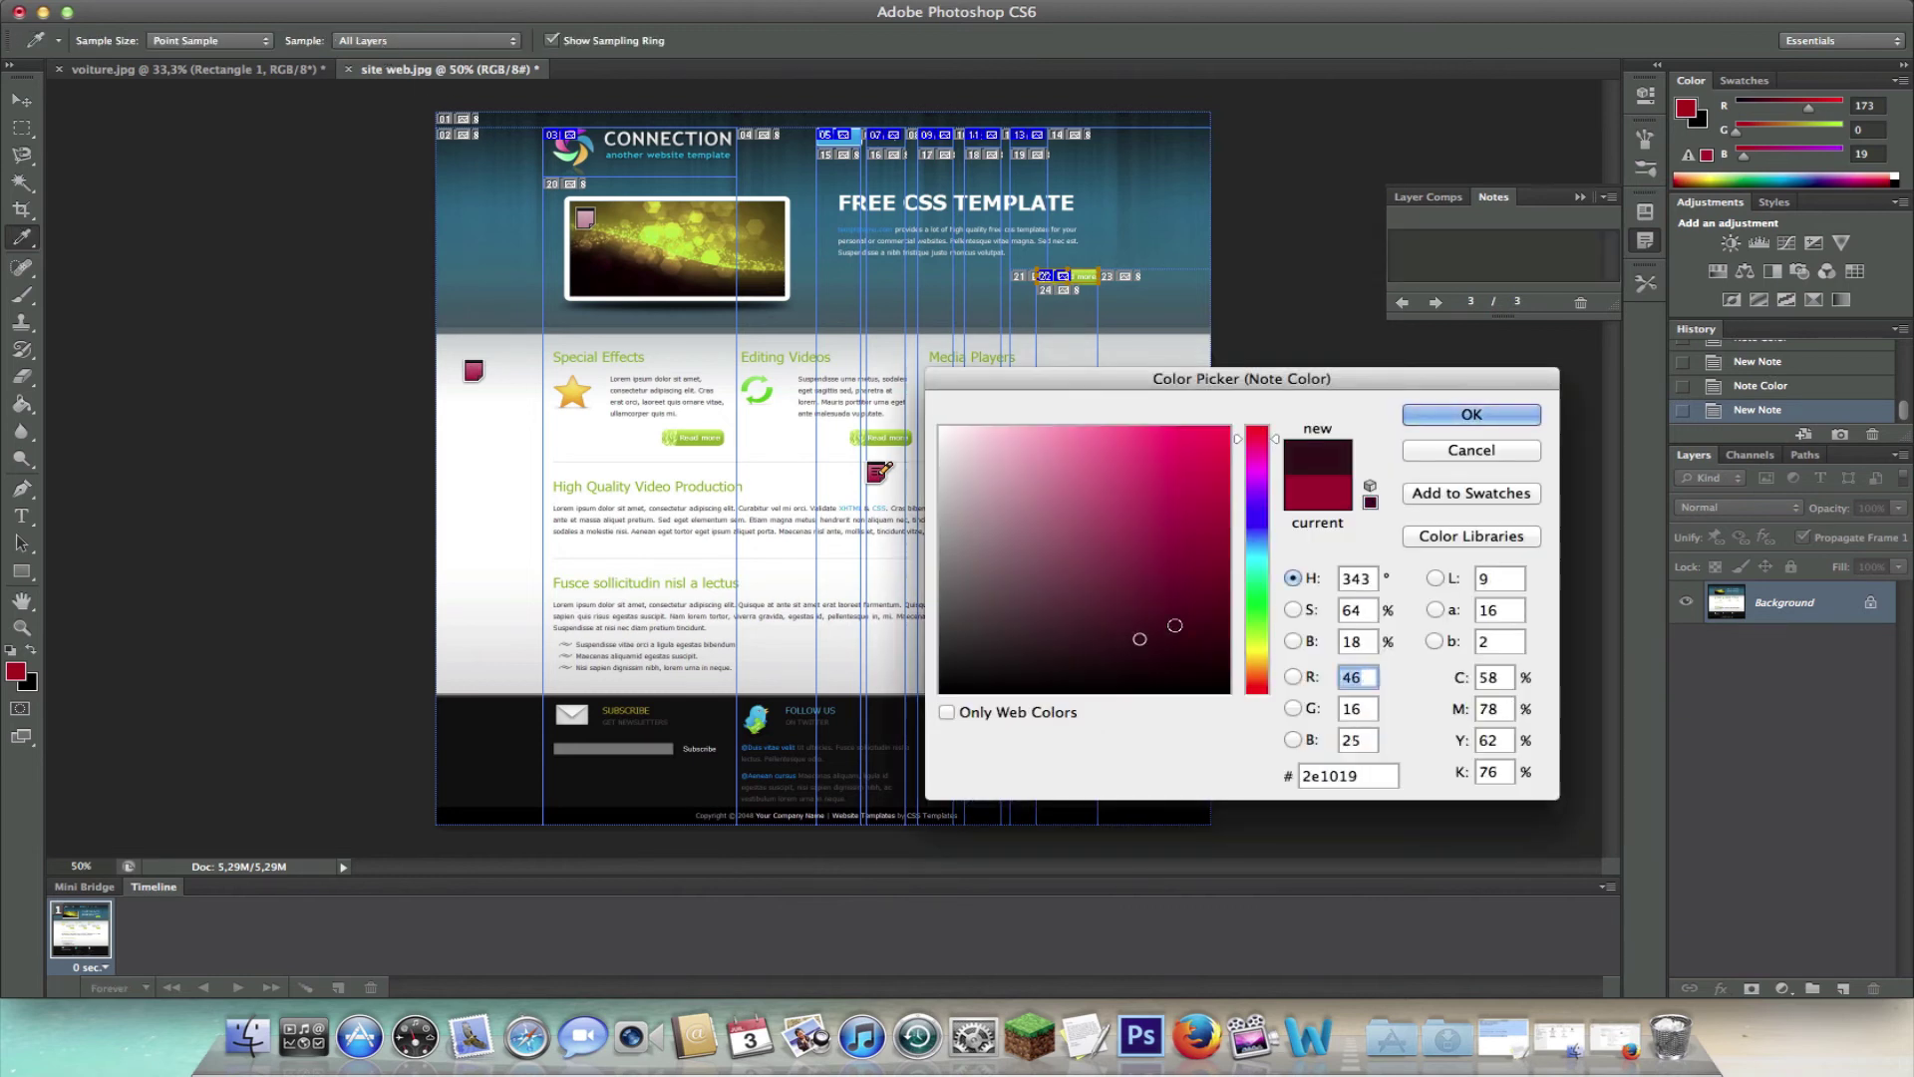
{"action": "left_click", "coordinate": [1257, 595]}
{"action": "left_click", "coordinate": [1418, 418]}
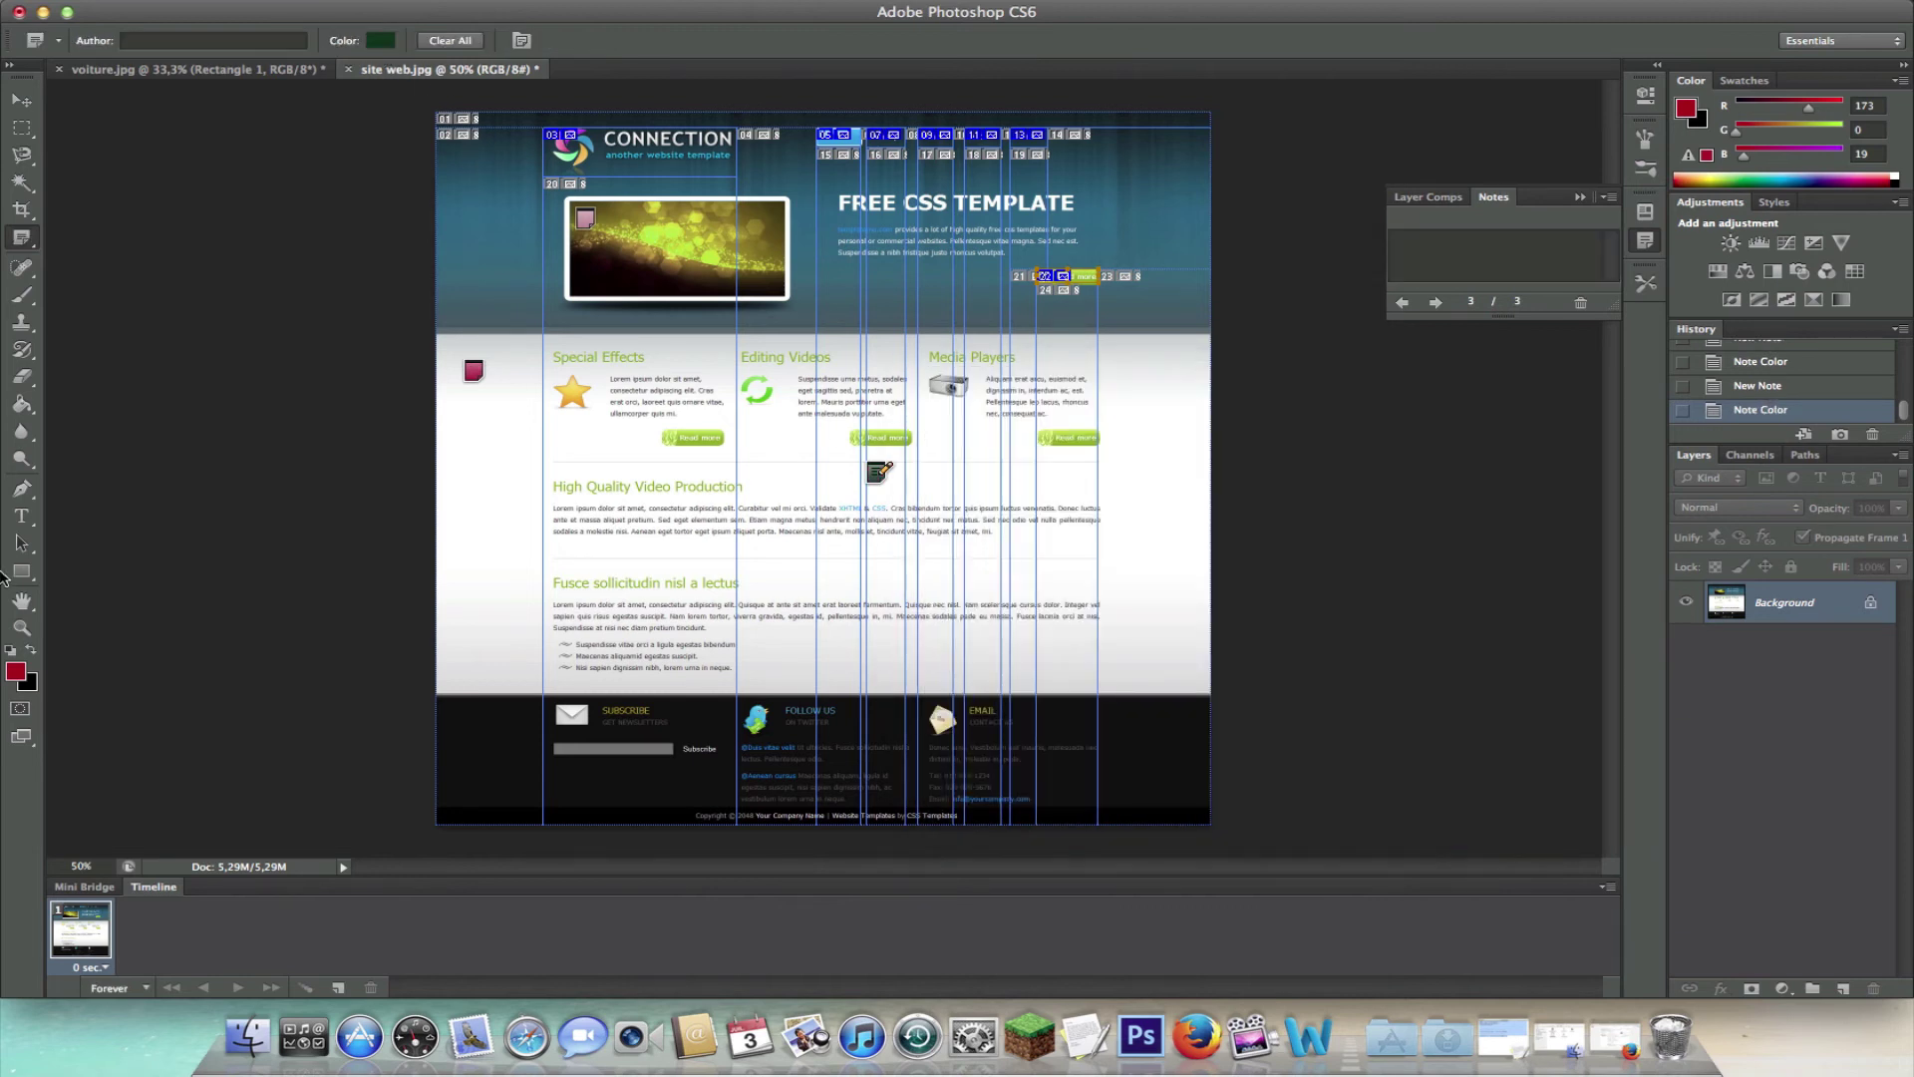